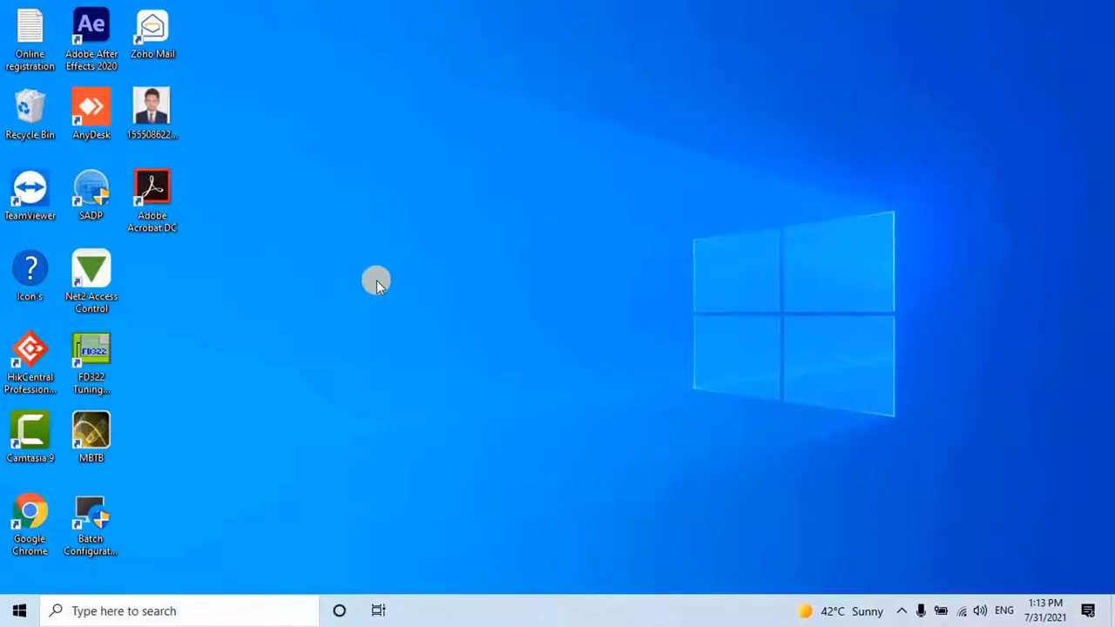
Open Google Chrome, go to the moi.gov.qa website and switch it to English.
double_click(29, 507)
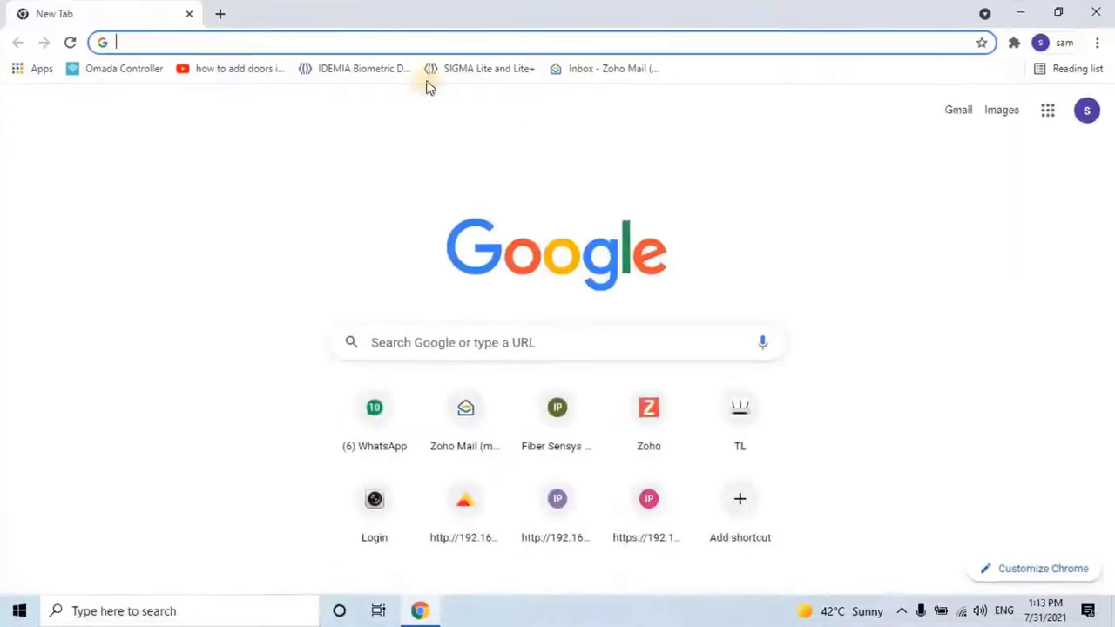
left_click(571, 345)
type("moi.")
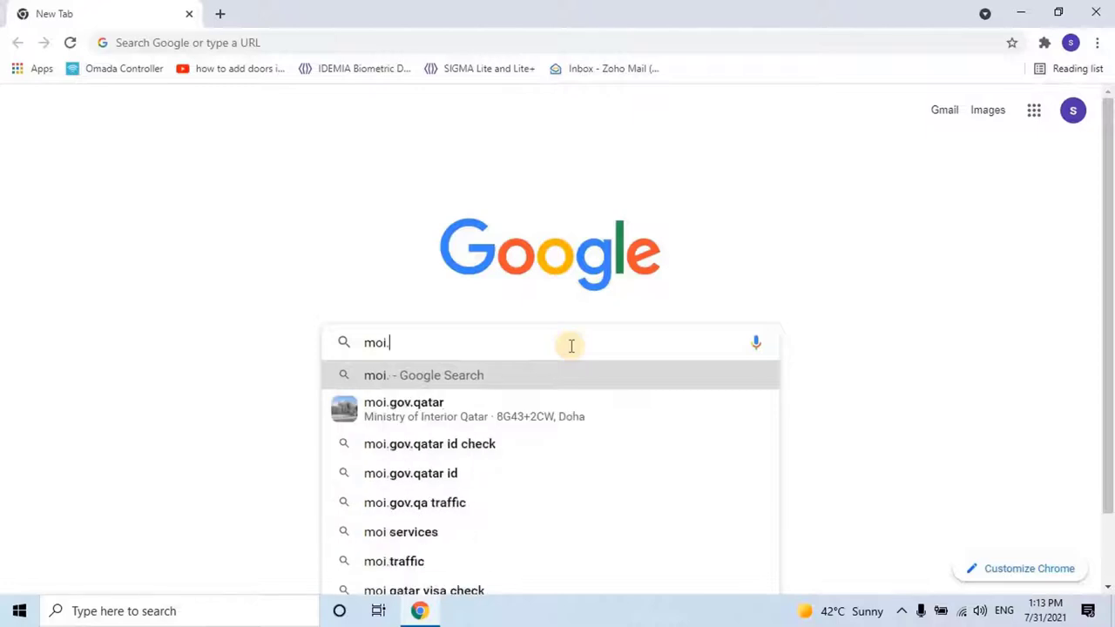
type("gov.qa")
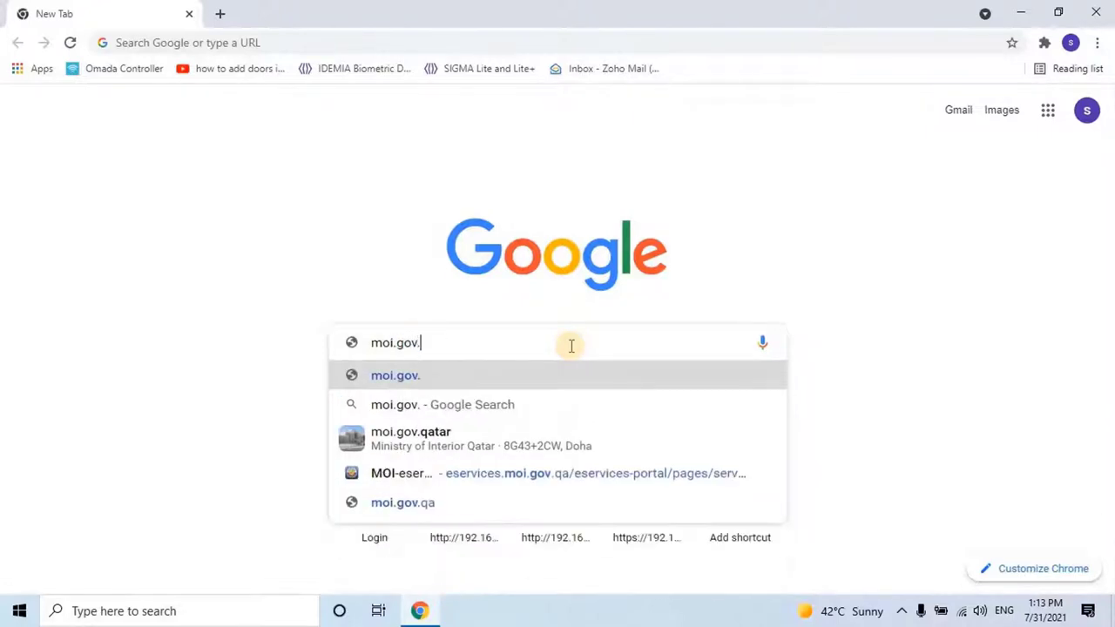
key("Return")
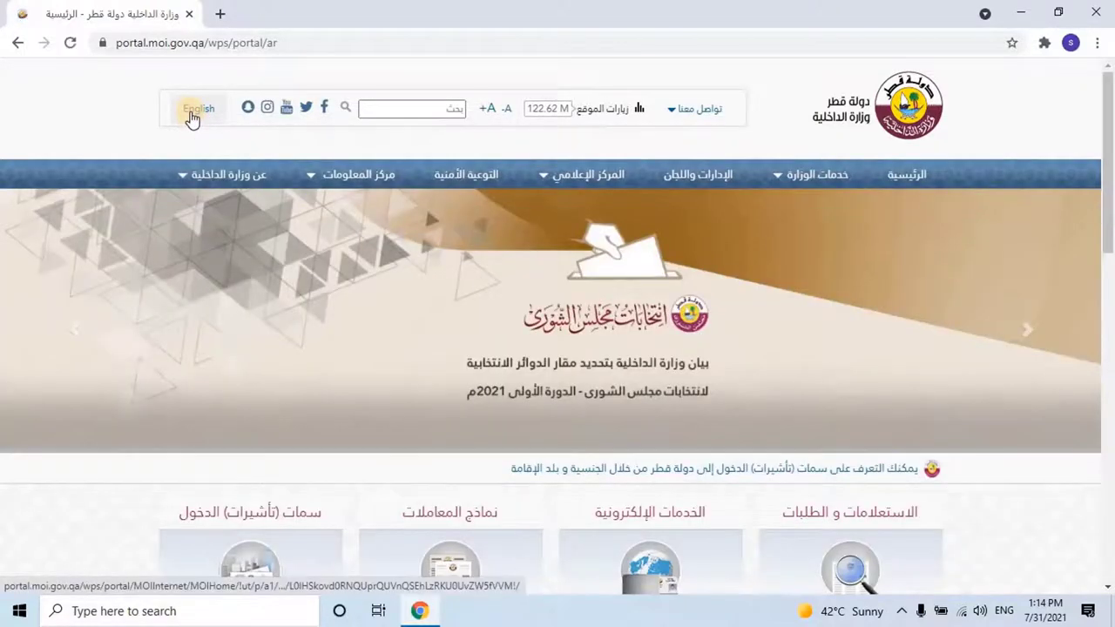
left_click(192, 116)
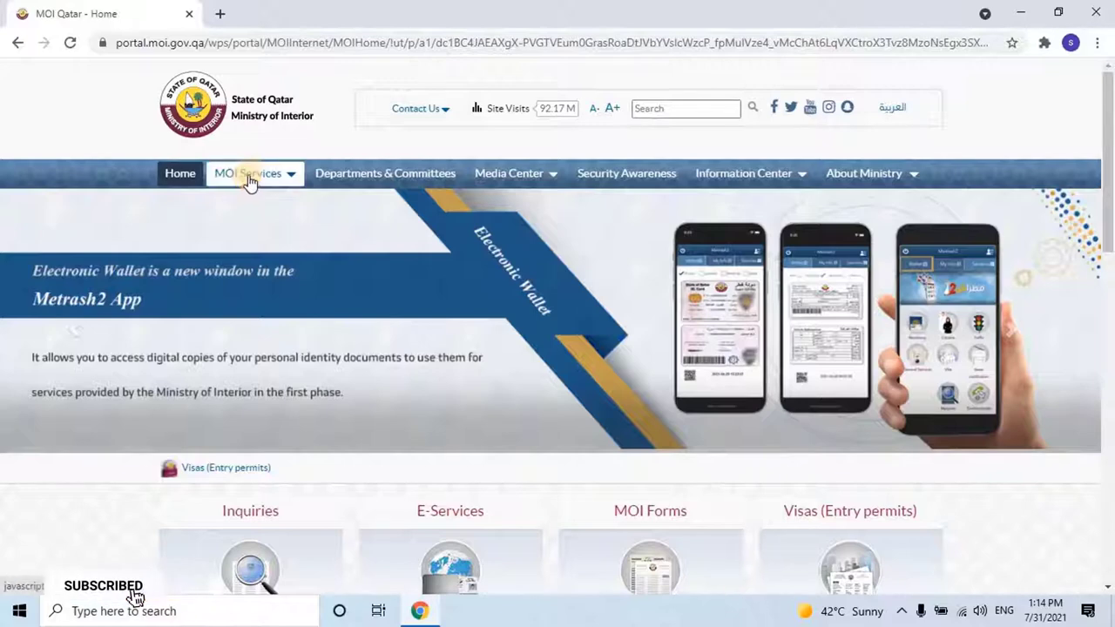
Open the ministry's E-Services portal in English and go to Security System Services.
left_click(293, 179)
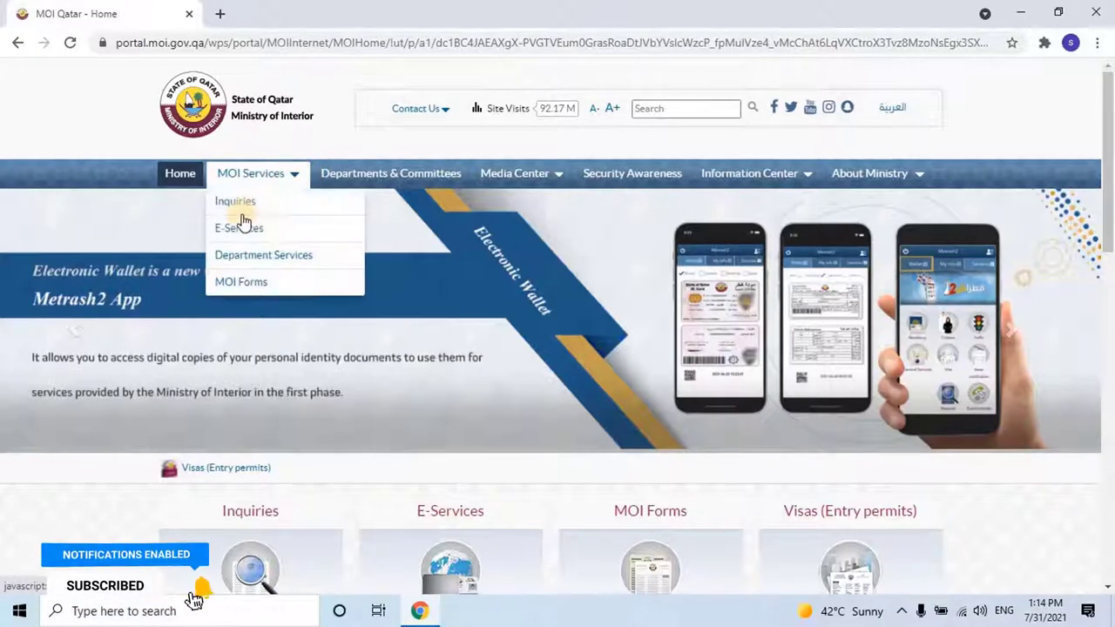
left_click(232, 225)
key("ctrl+t")
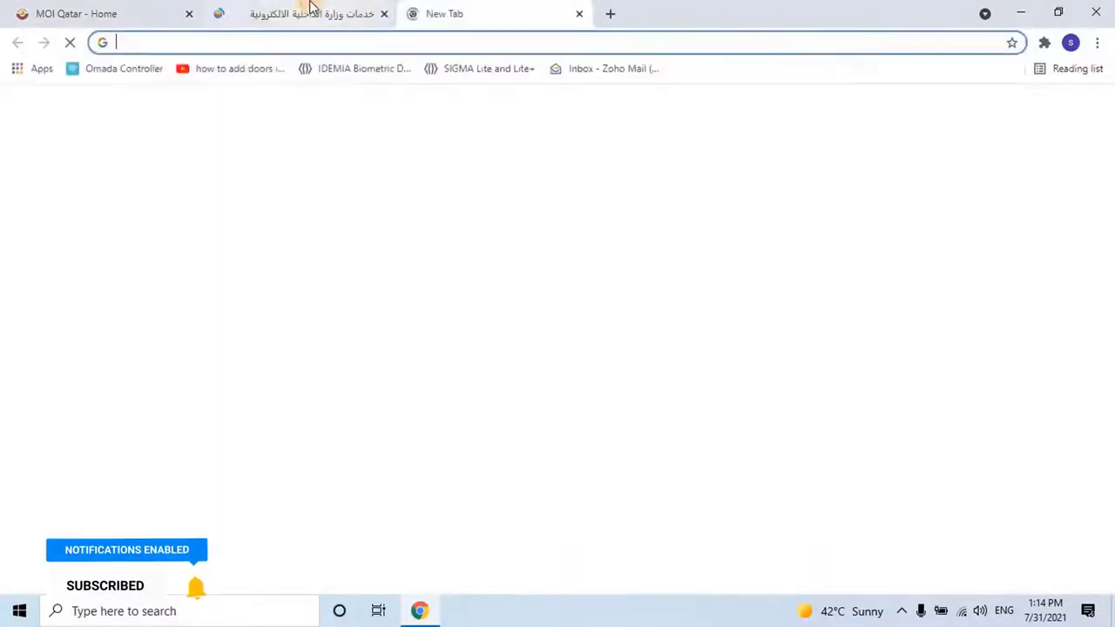
left_click(305, 13)
left_click(209, 83)
left_click(933, 263)
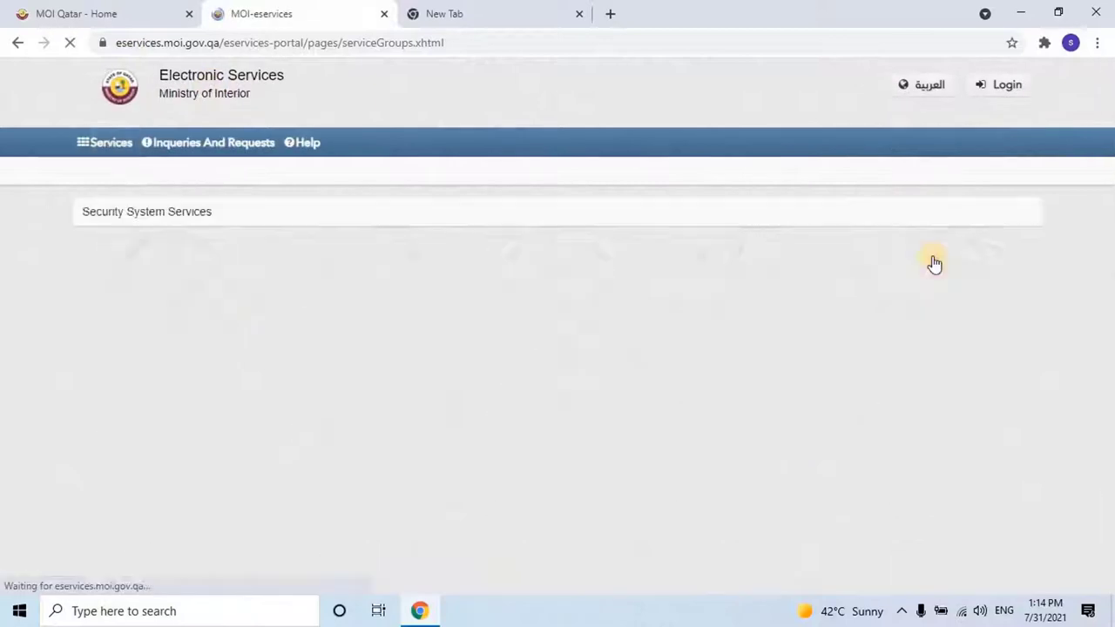
Start the portal login and install the SConnect extension and its host program for e-ID card authentication.
left_click(1004, 87)
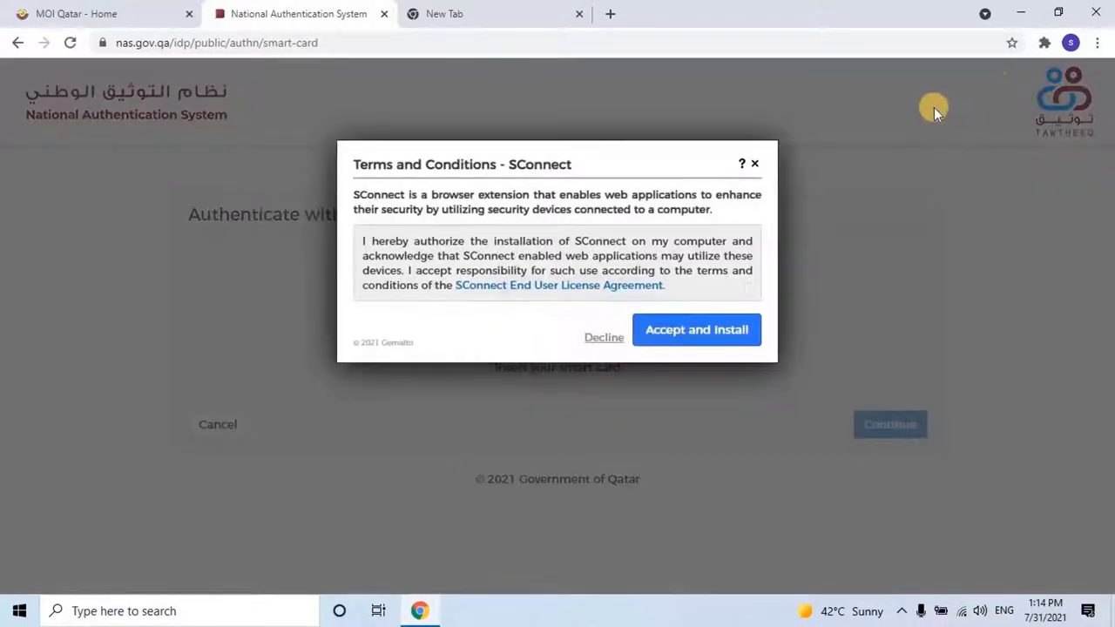
left_click(697, 329)
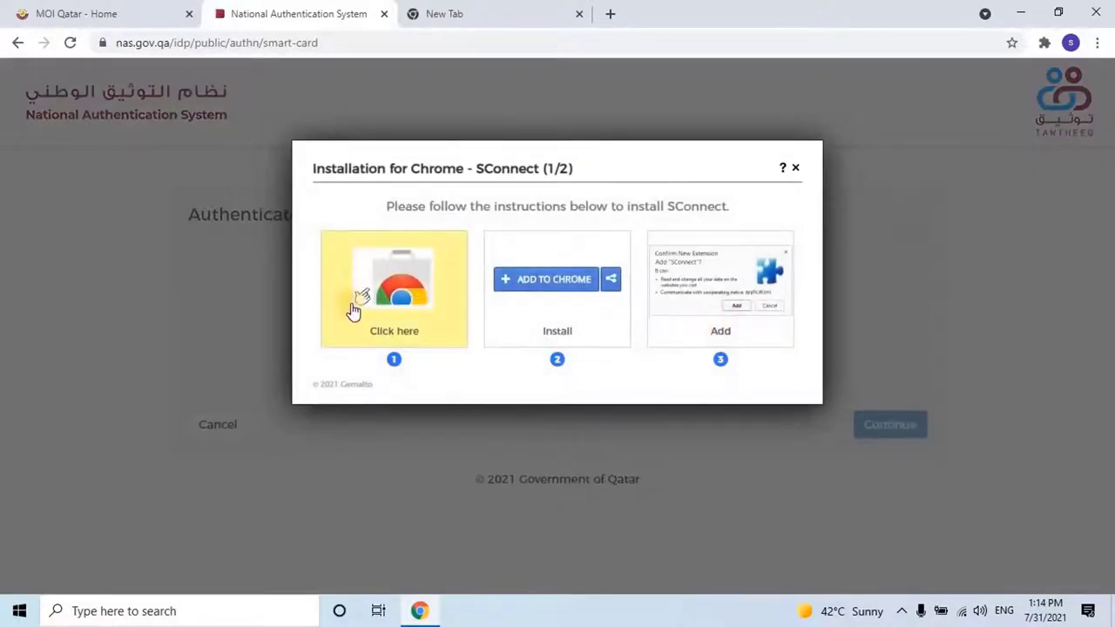
left_click(380, 294)
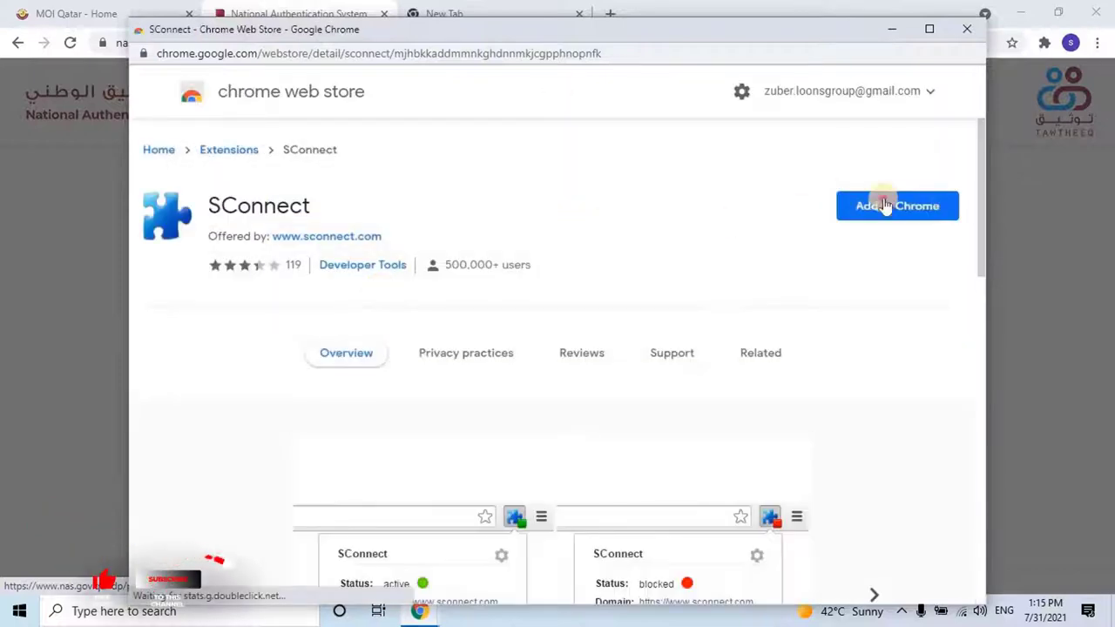
left_click(884, 207)
left_click(600, 210)
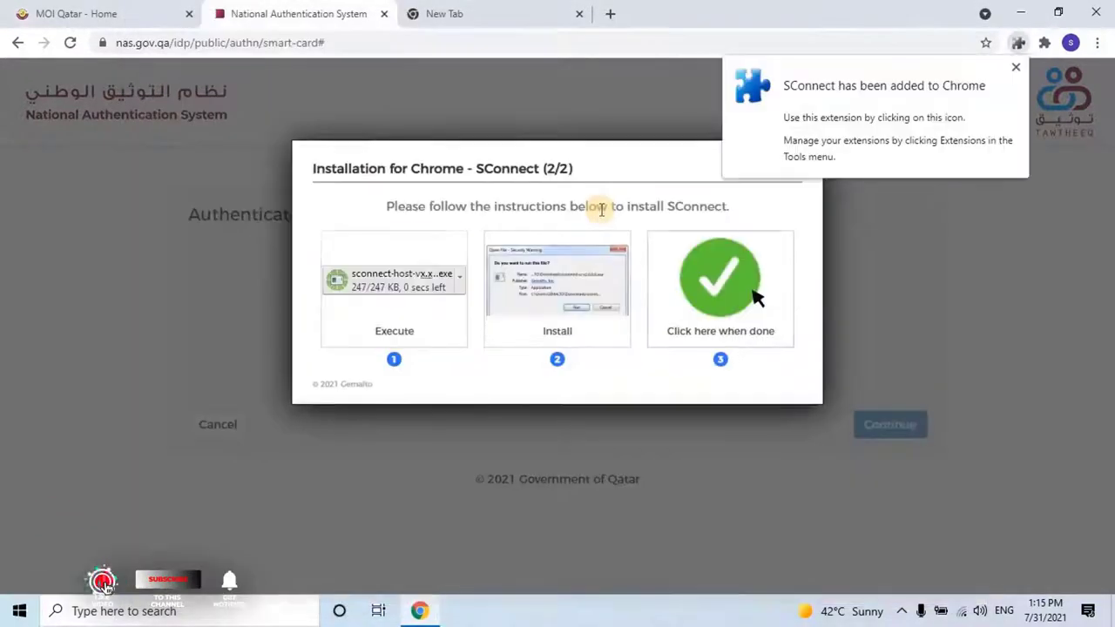
left_click(348, 491)
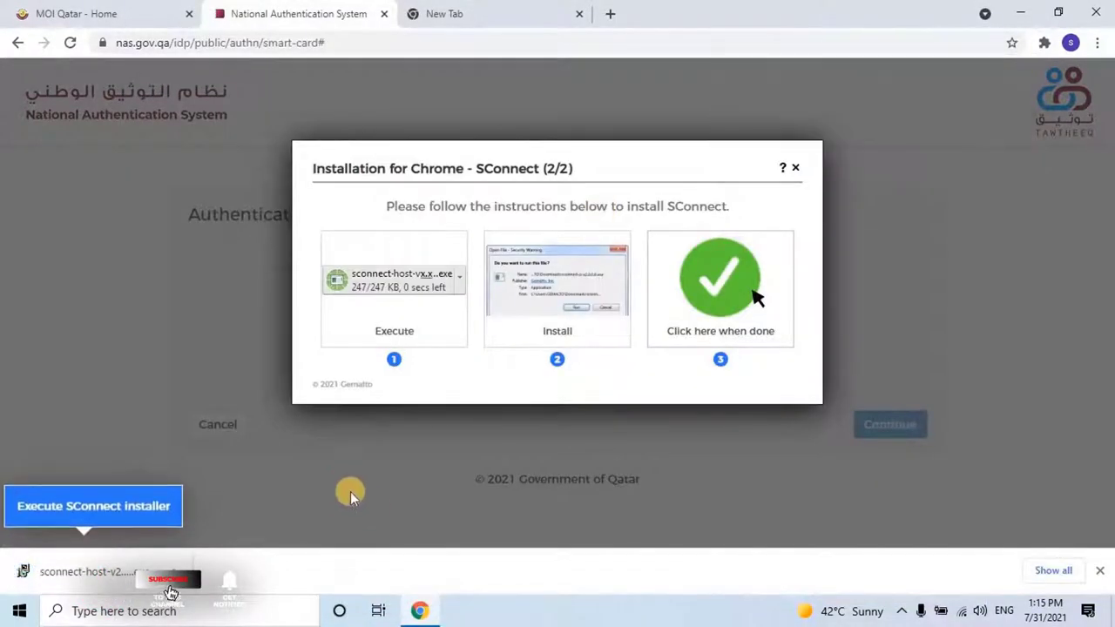
left_click(63, 575)
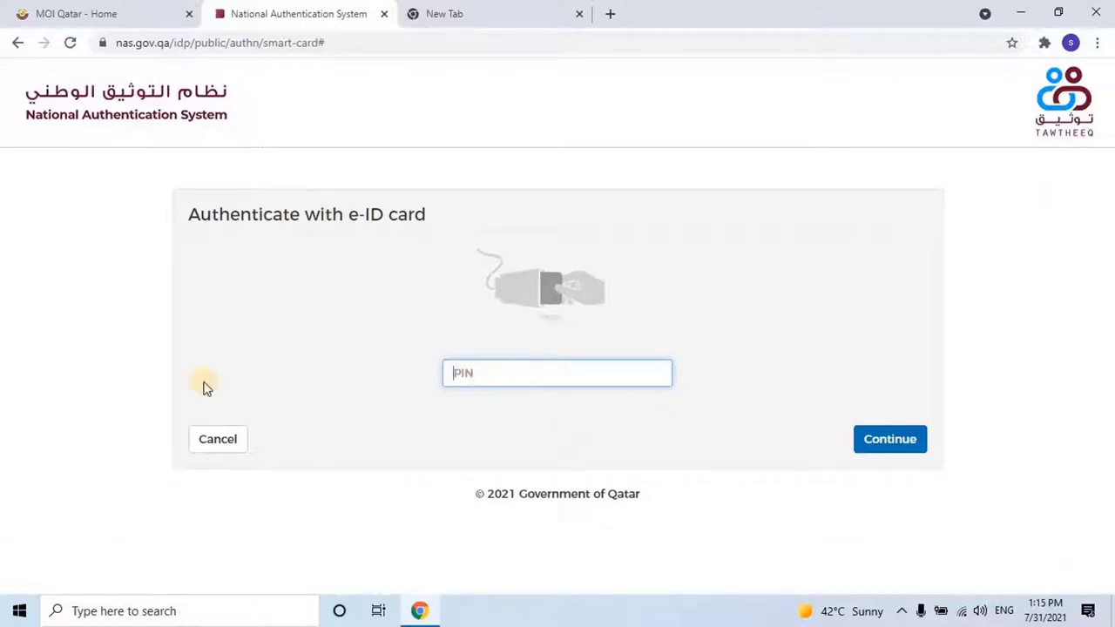
Authenticate with the e-ID card's PIN and continue with the second listed Company identity.
type("1")
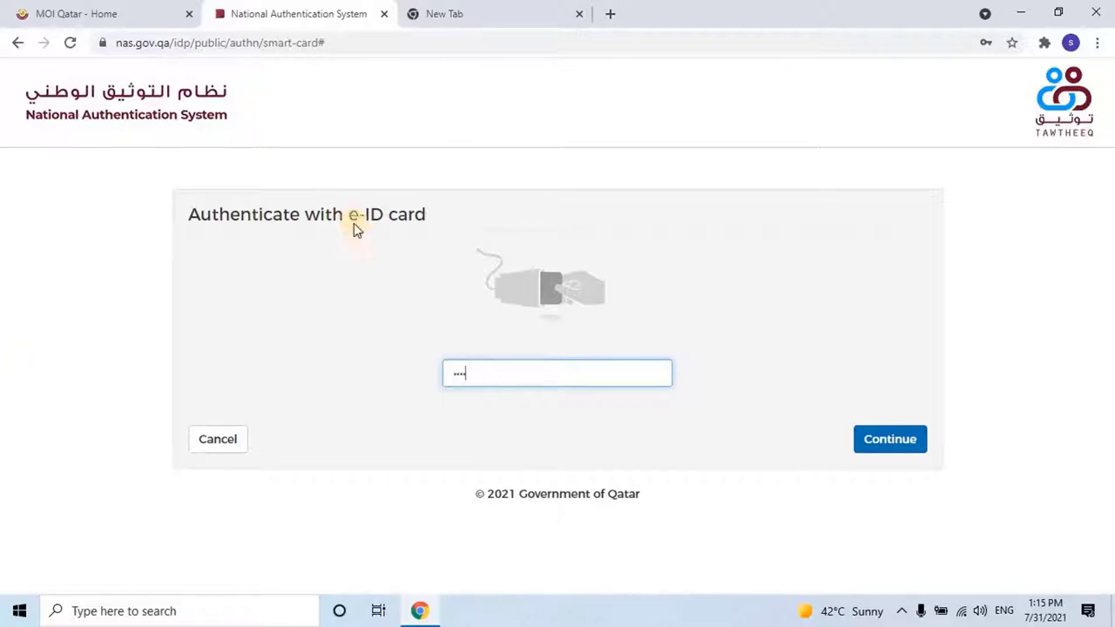
left_click(906, 441)
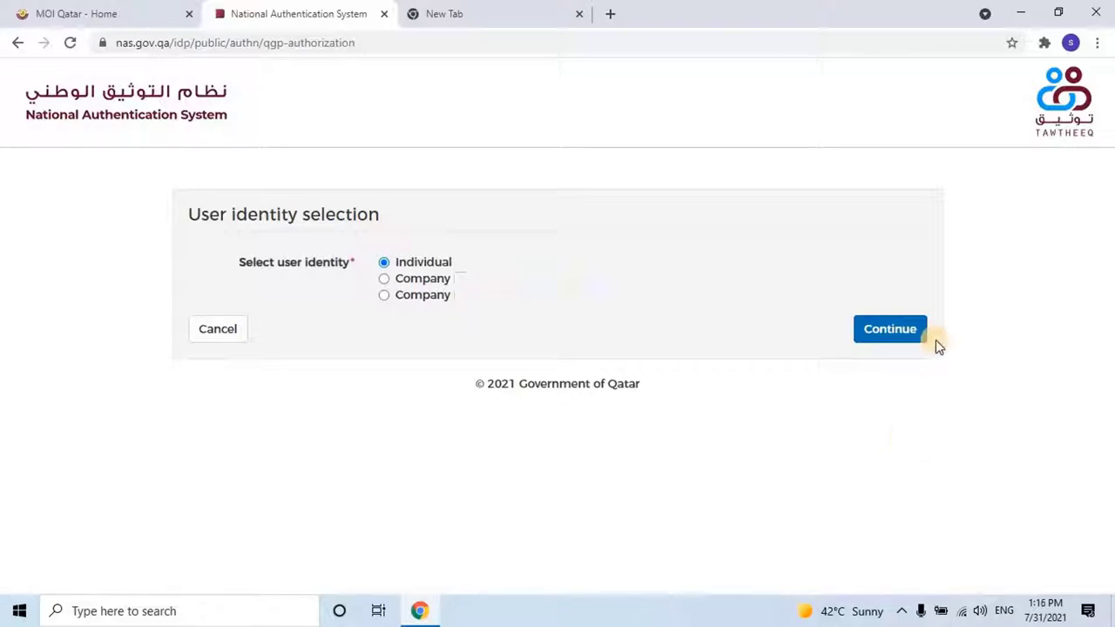
left_click(384, 296)
left_click(881, 327)
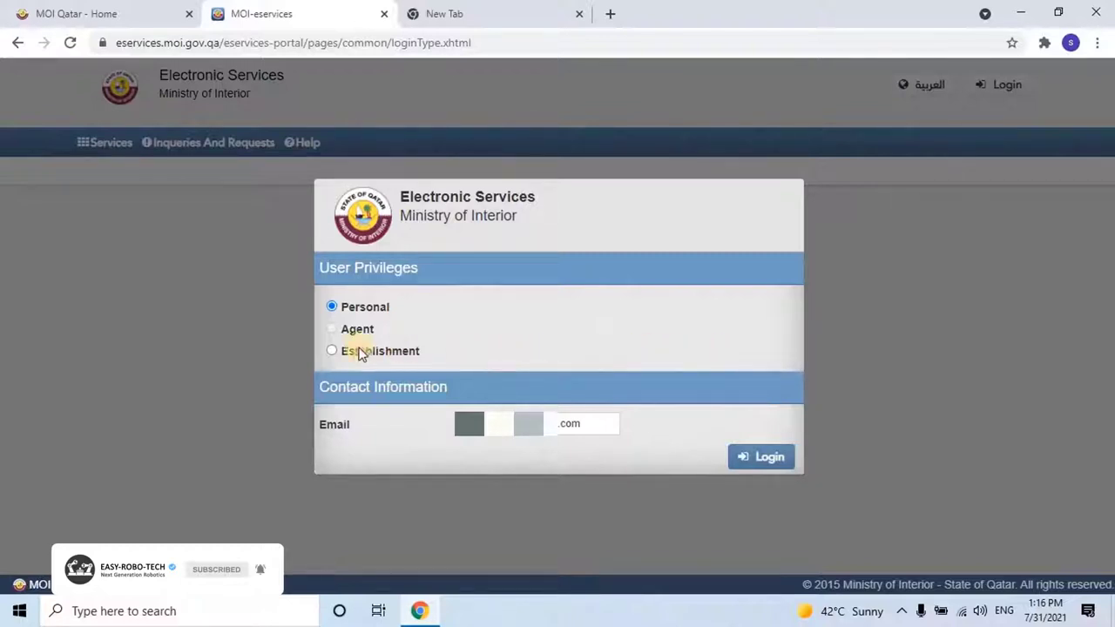
Log in to the e-services portal with Establishment privileges, selecting the company's establishment.
left_click(332, 351)
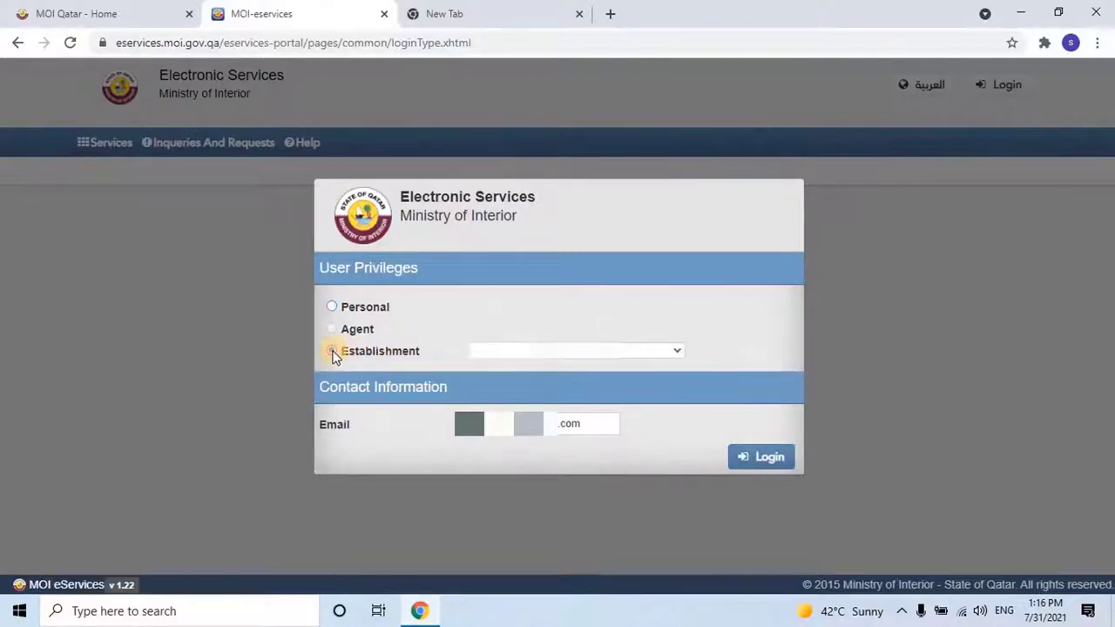
left_click(675, 352)
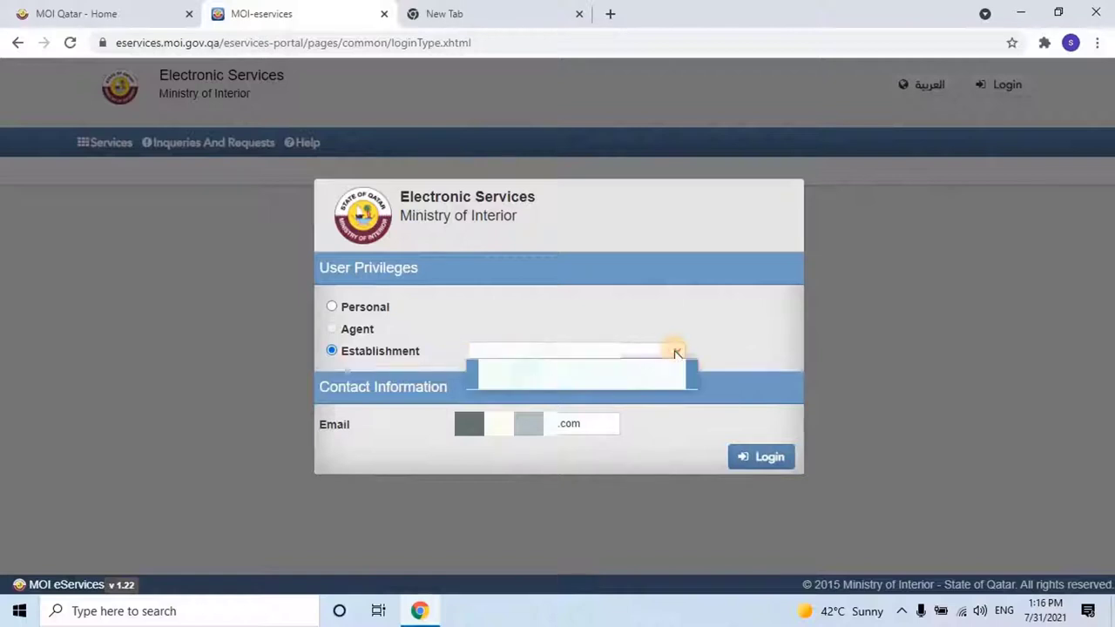
left_click(670, 387)
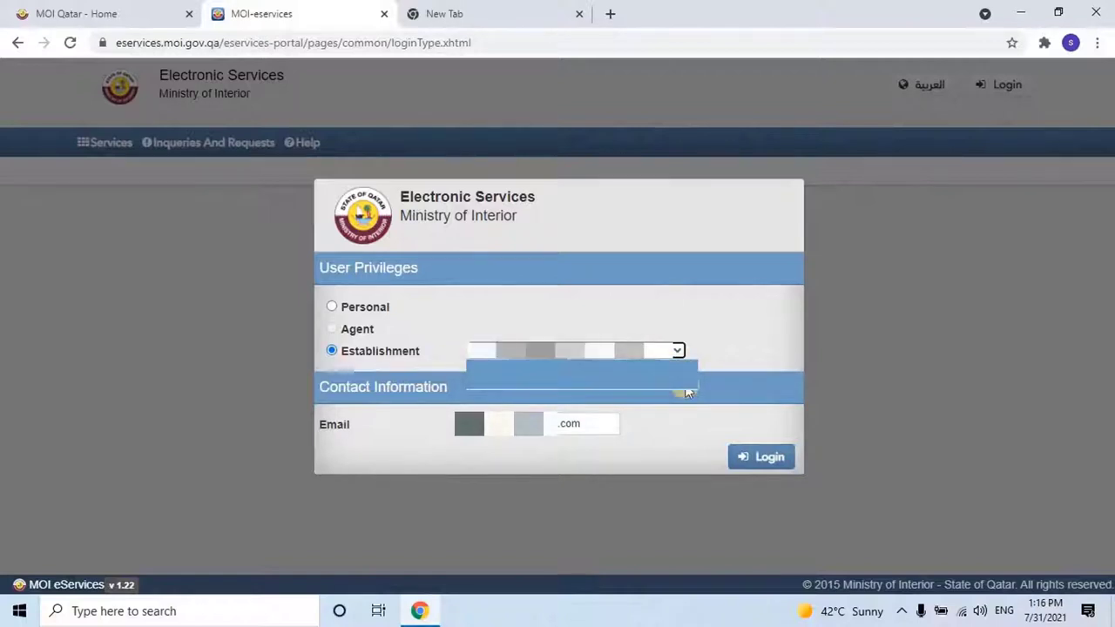
left_click(761, 462)
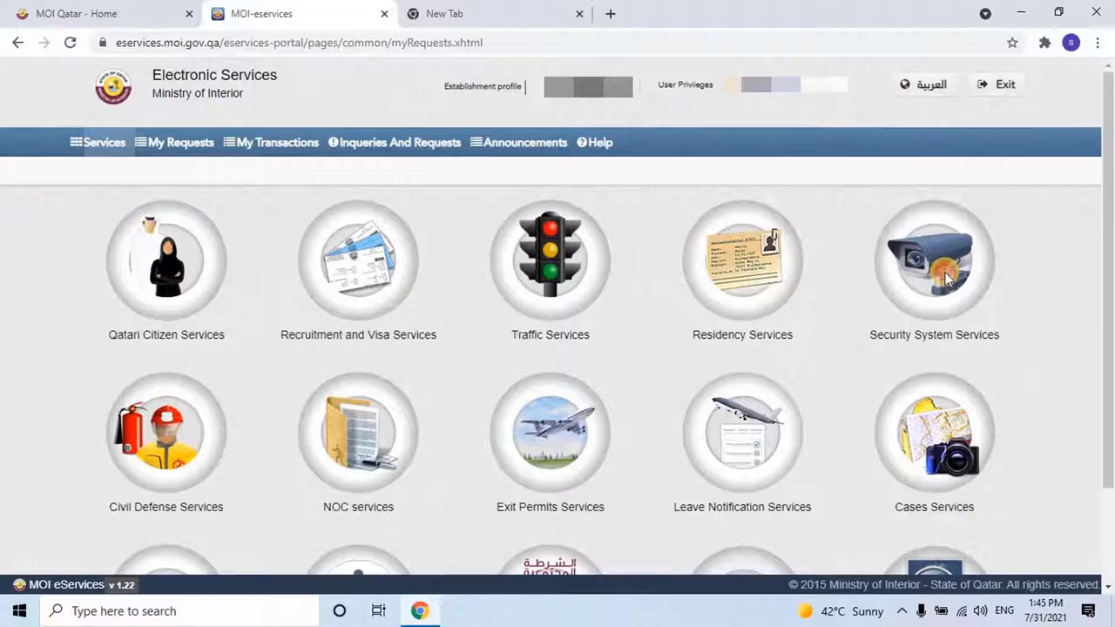
Start a Drawing Approval Design Phase request under Security System Services.
left_click(948, 277)
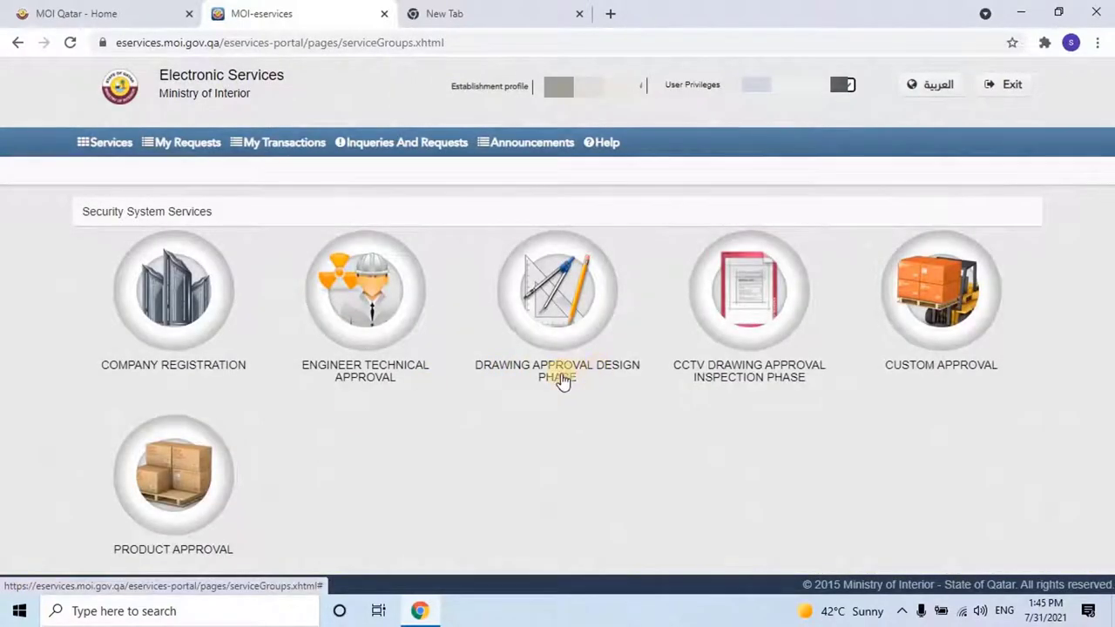
left_click(559, 296)
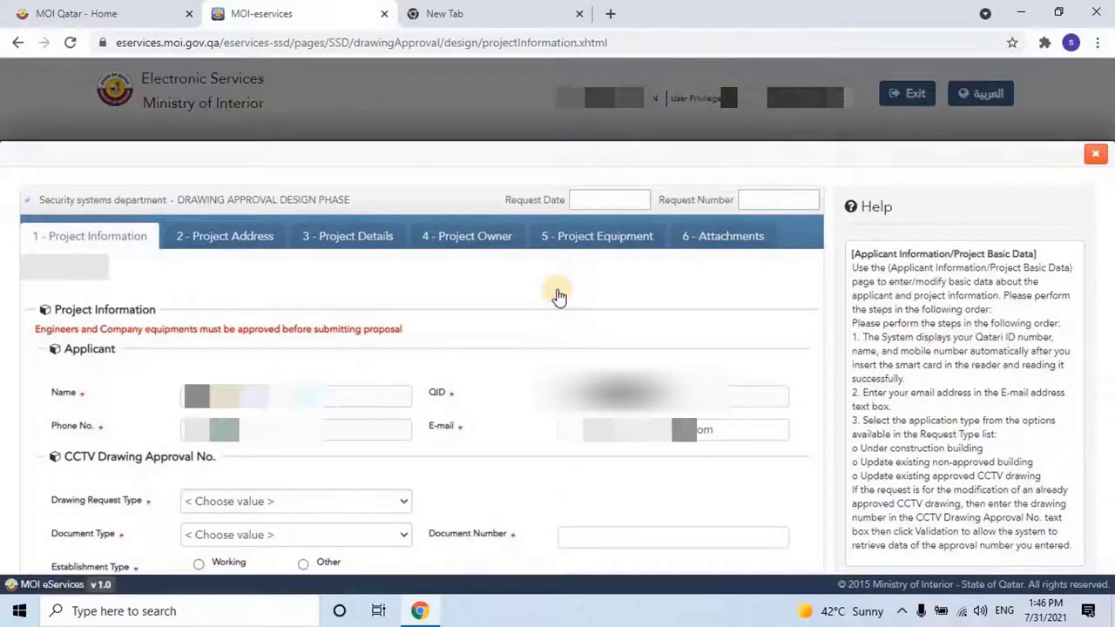
Set the drawing request type to "Update on existing non approved building" in the project information.
scroll(523, 299, "down", 1)
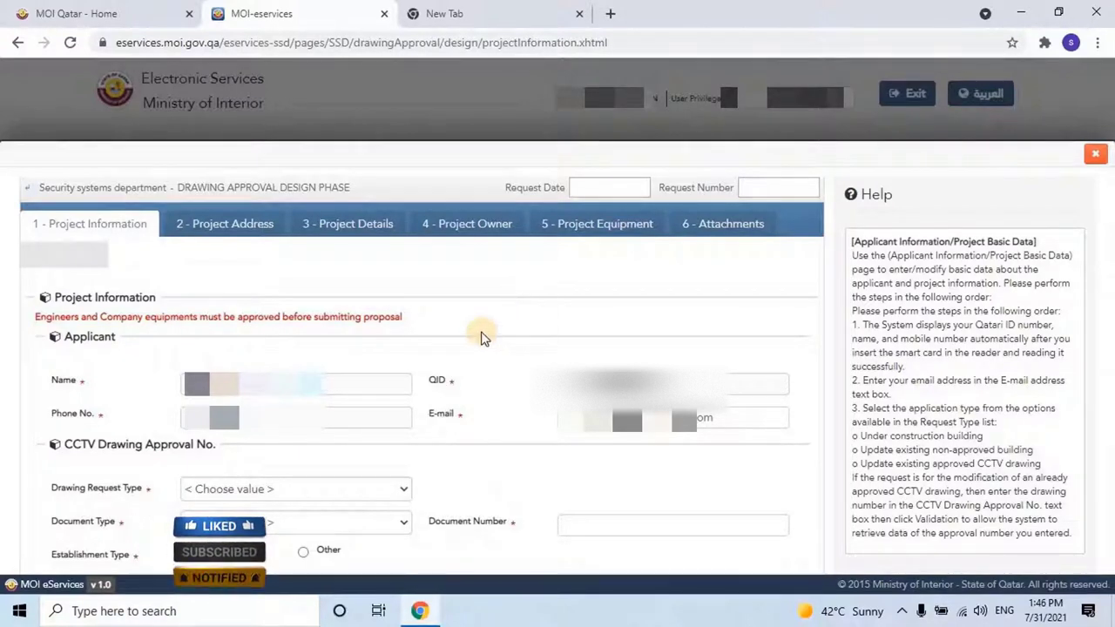
scroll(485, 338, "down", 1)
scroll(485, 338, "down", 3)
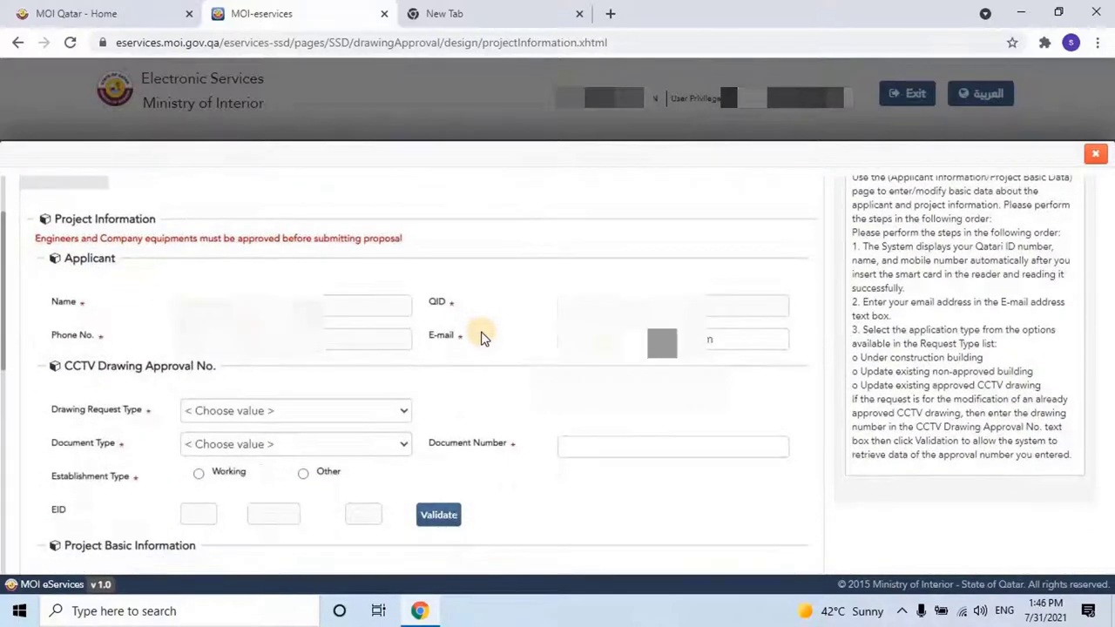
left_click(404, 345)
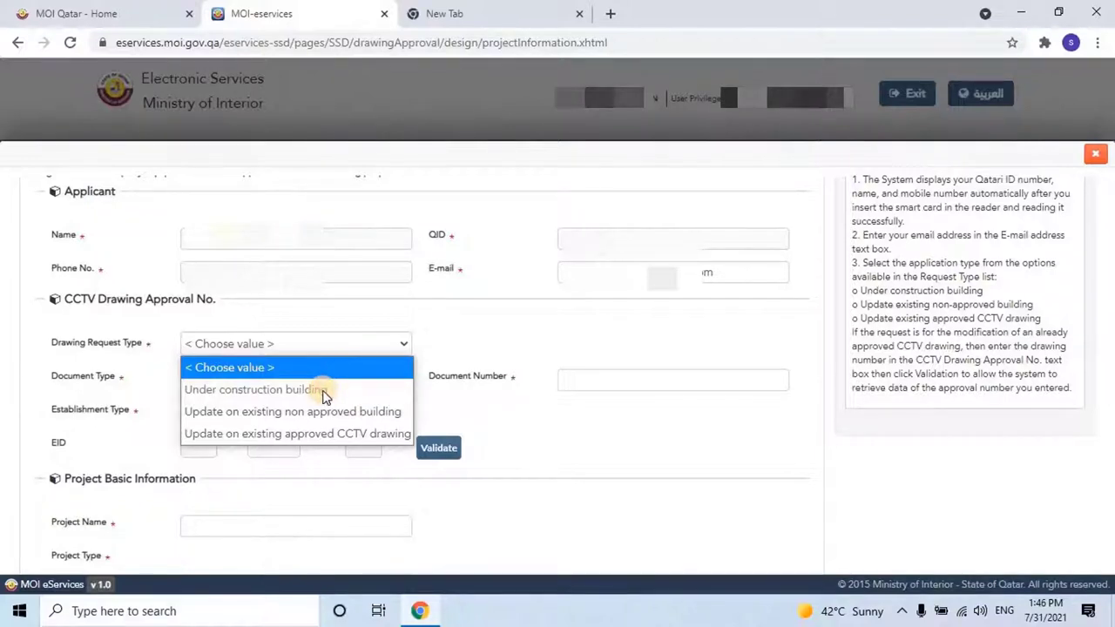
scroll(296, 399, "down", 1)
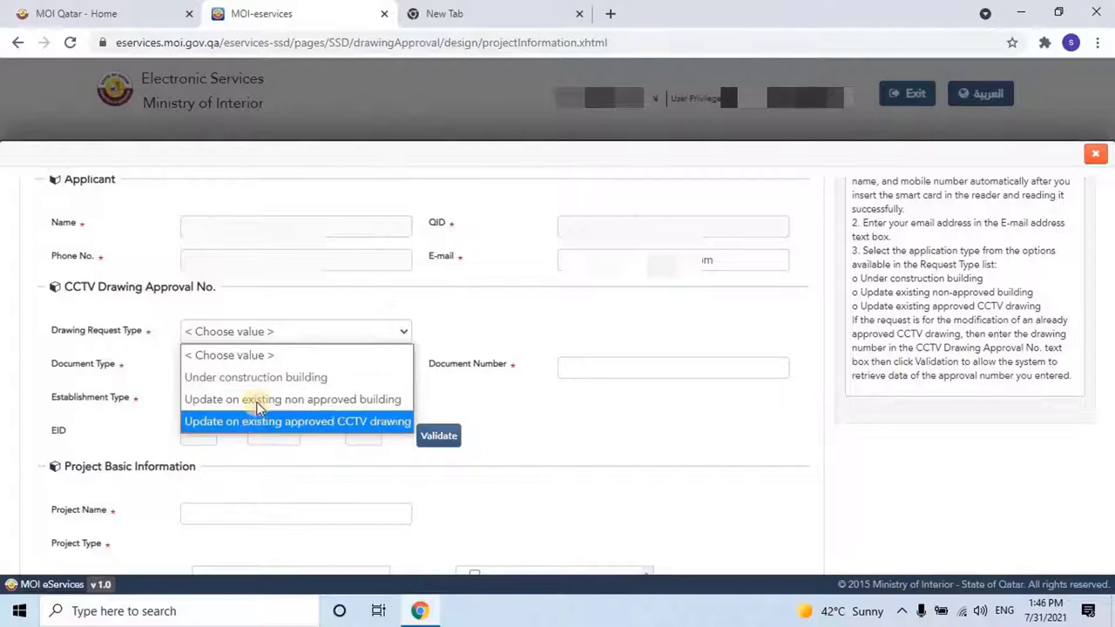
left_click(256, 400)
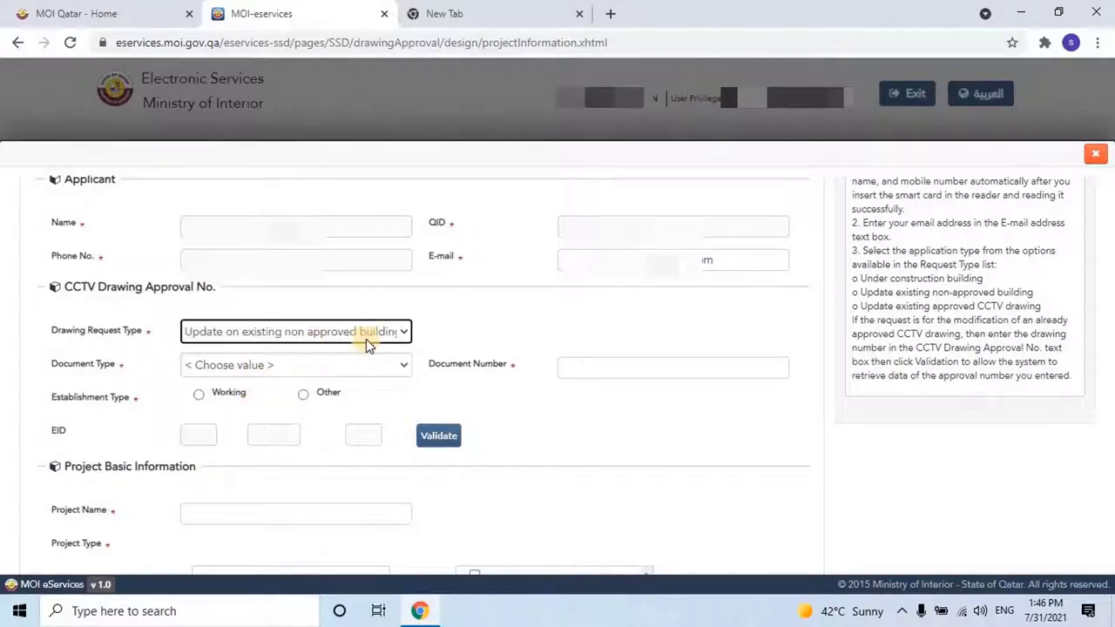
Set the document type to Commercial Registration and activate the document number field.
left_click(402, 369)
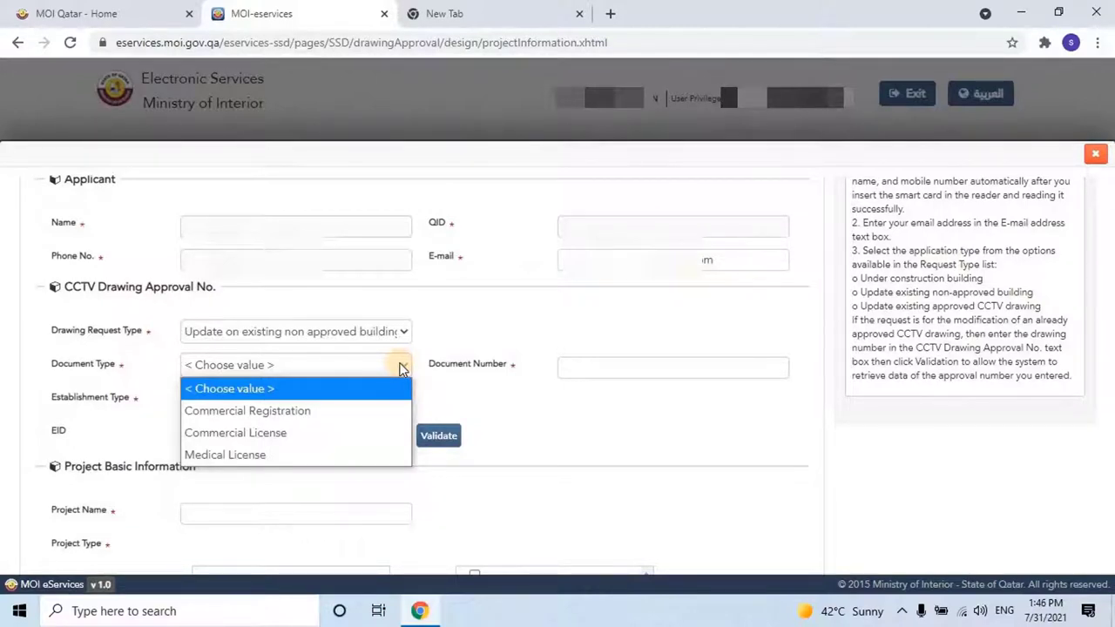
left_click(293, 411)
left_click(593, 366)
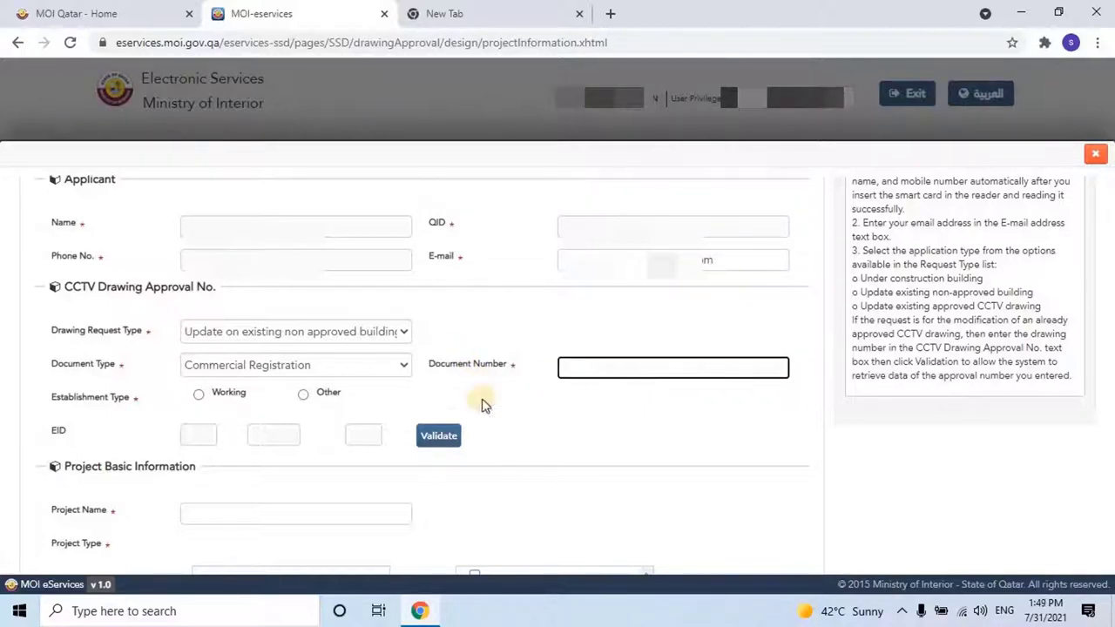
Set the establishment type to Other for the CCTV drawing approval.
left_click(200, 396)
left_click(199, 396)
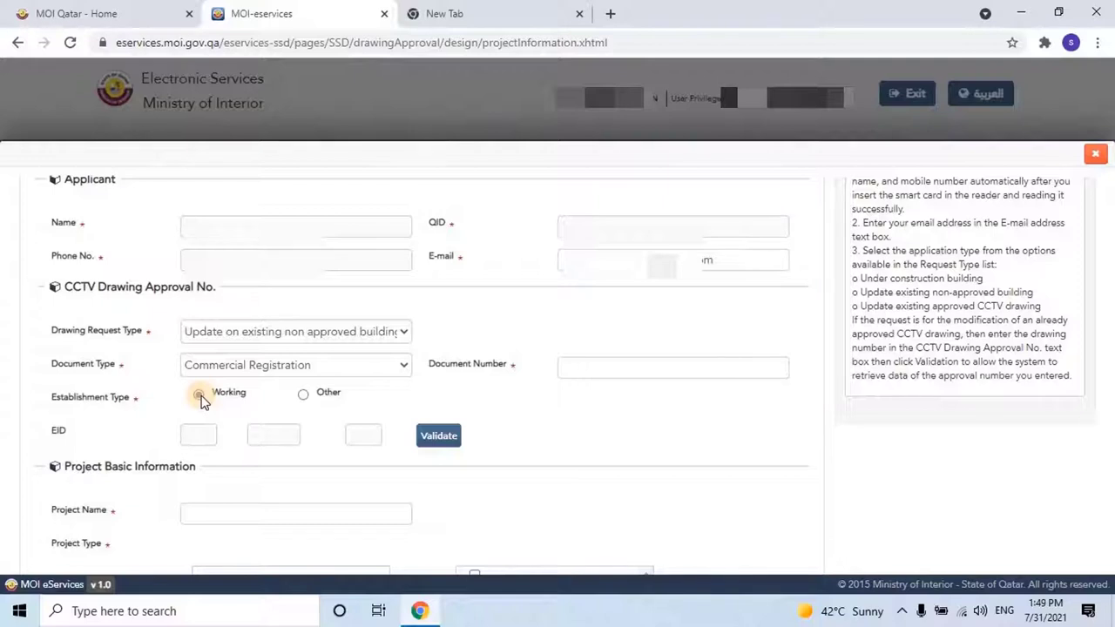
left_click(199, 397)
left_click(190, 430)
left_click(302, 394)
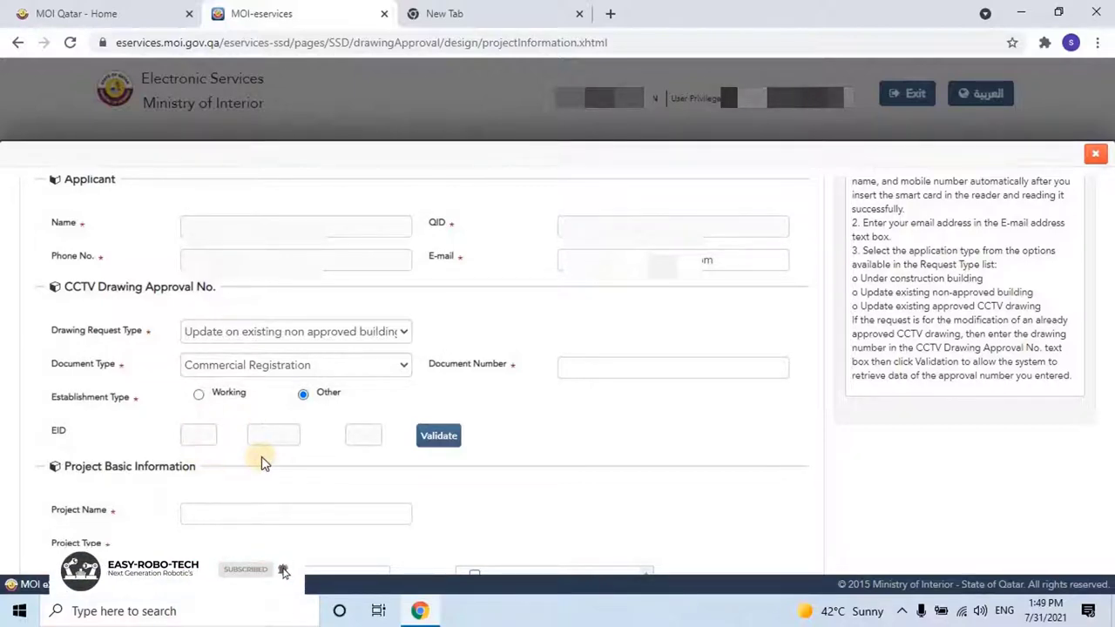
Paste the project's name into the project basic information.
scroll(261, 456, "down", 1)
scroll(263, 456, "down", 1)
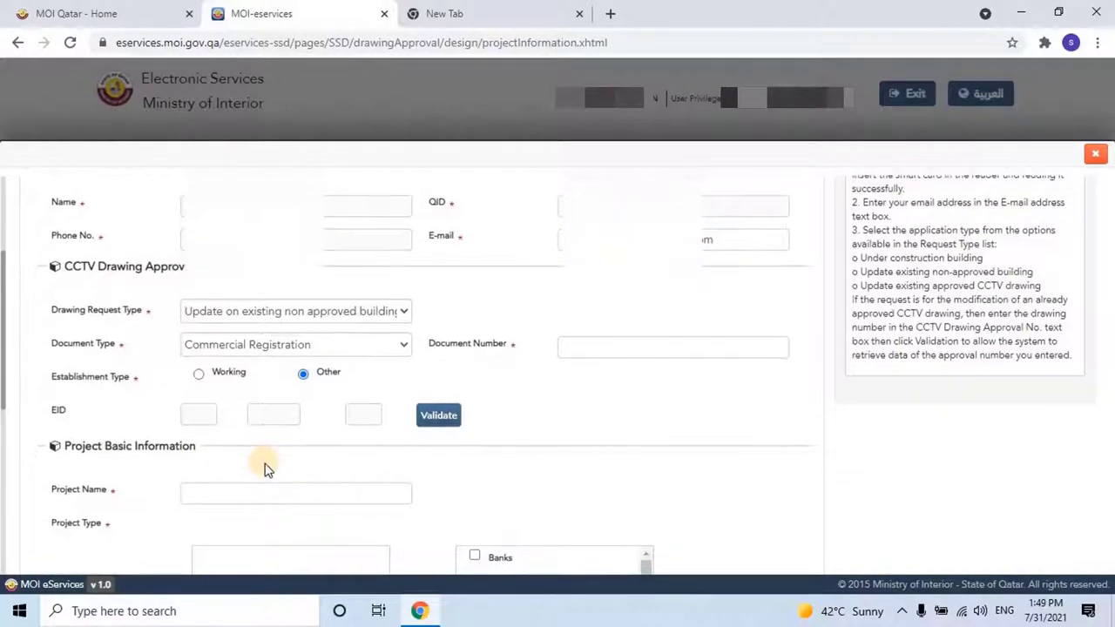
scroll(266, 467, "down", 1)
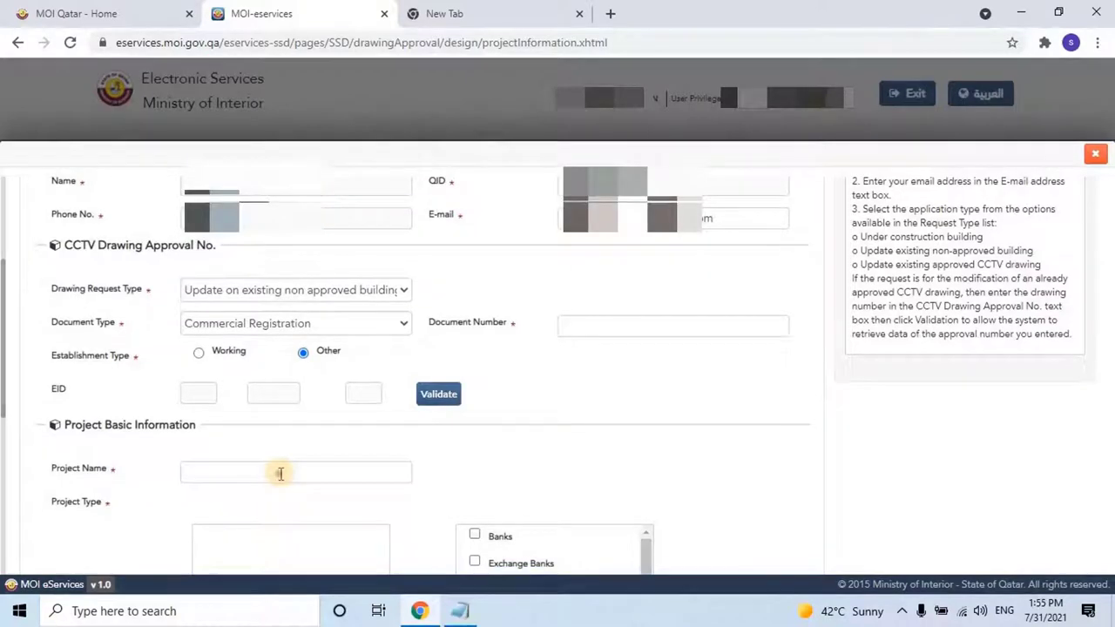
left_click(279, 471)
key("ctrl+v")
scroll(319, 462, "down", 5)
scroll(321, 464, "down", 1)
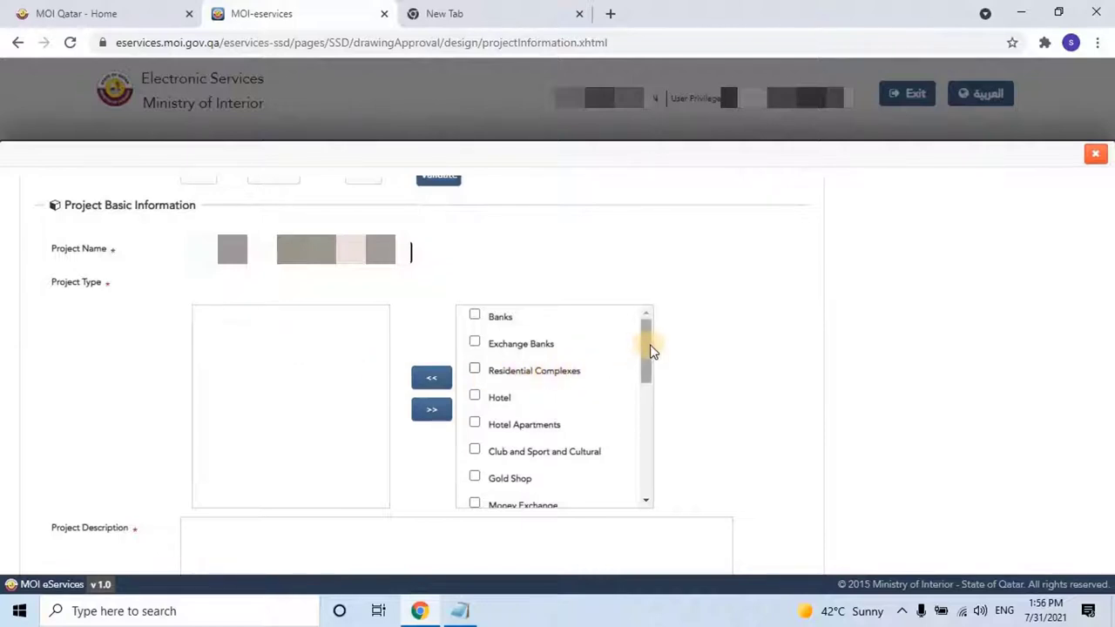
Assign Shopping Malls as the project type in the project basic information.
left_click_drag(648, 351, 648, 398)
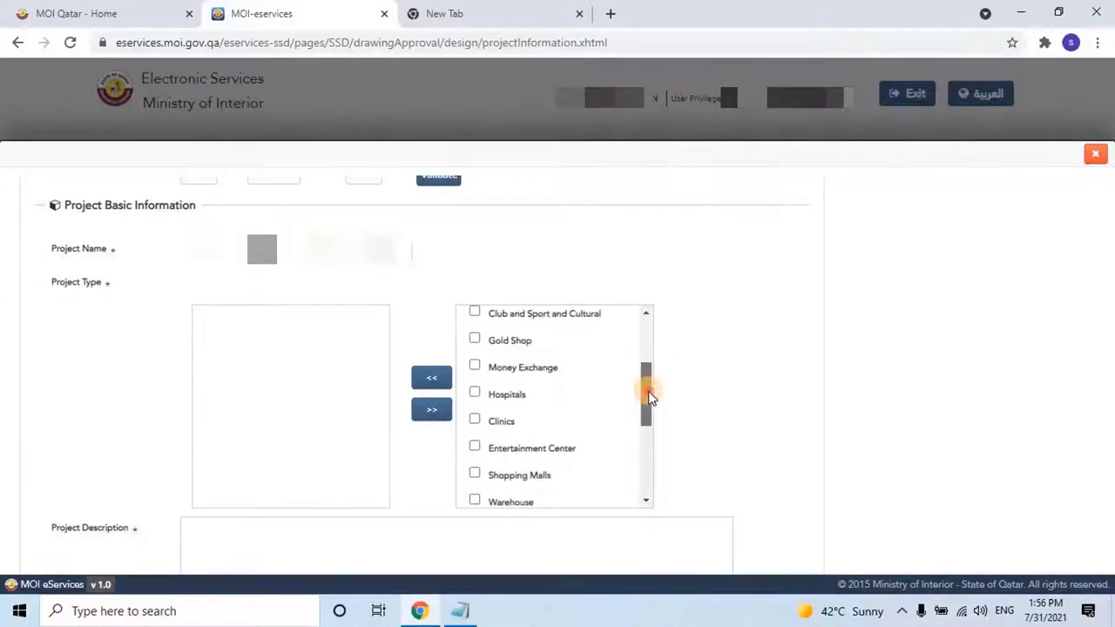
left_click(477, 470)
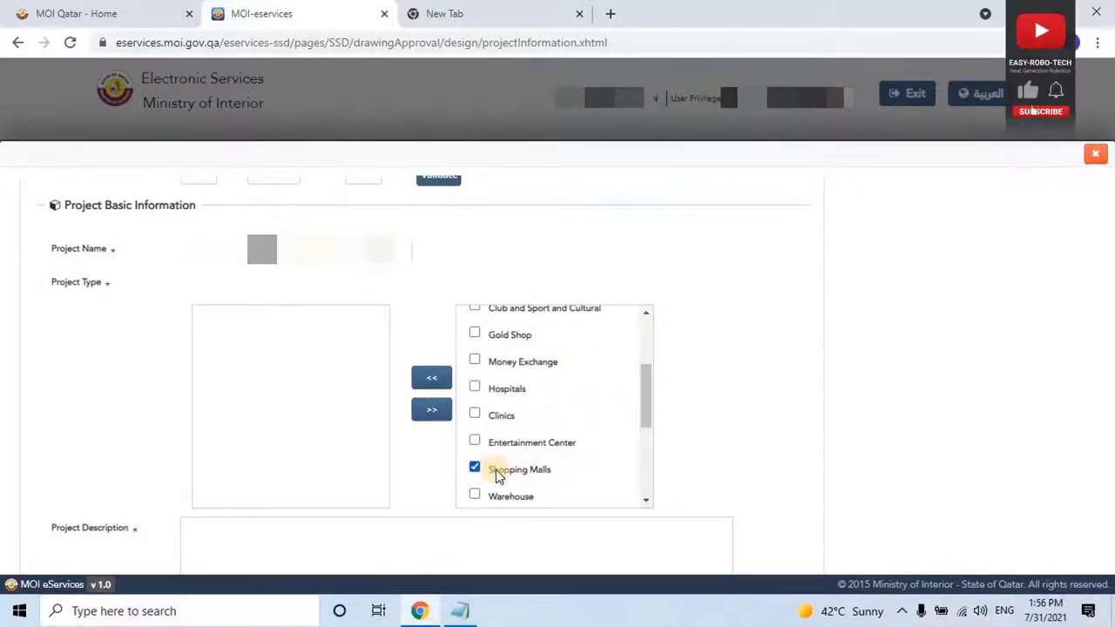
left_click(429, 383)
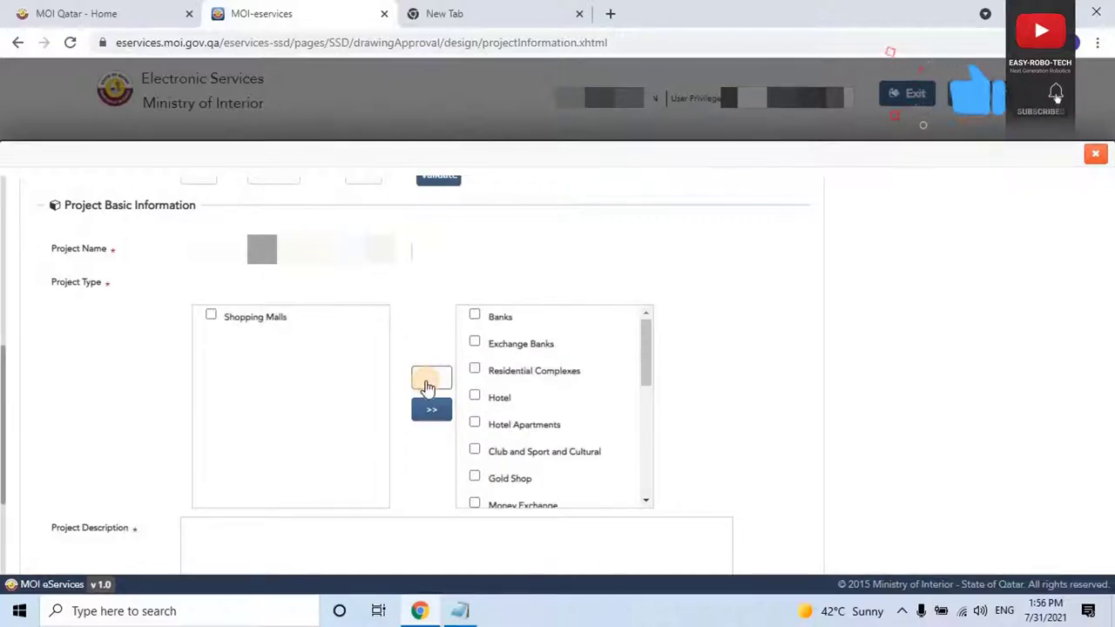
left_click(210, 315)
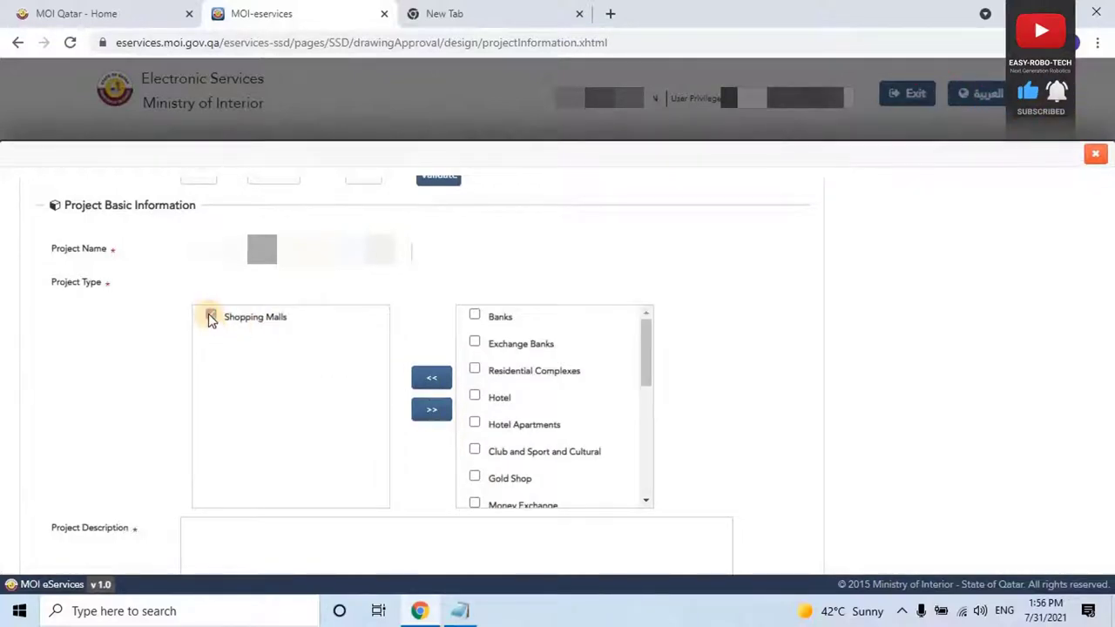
In the project description, enter the project name "FACADE AND INTERIOR FITOUT FOR SEPHORA OUTLET AT IN PLACE VENDOMME MALL" and remove the Project Type line.
scroll(490, 392, "down", 3)
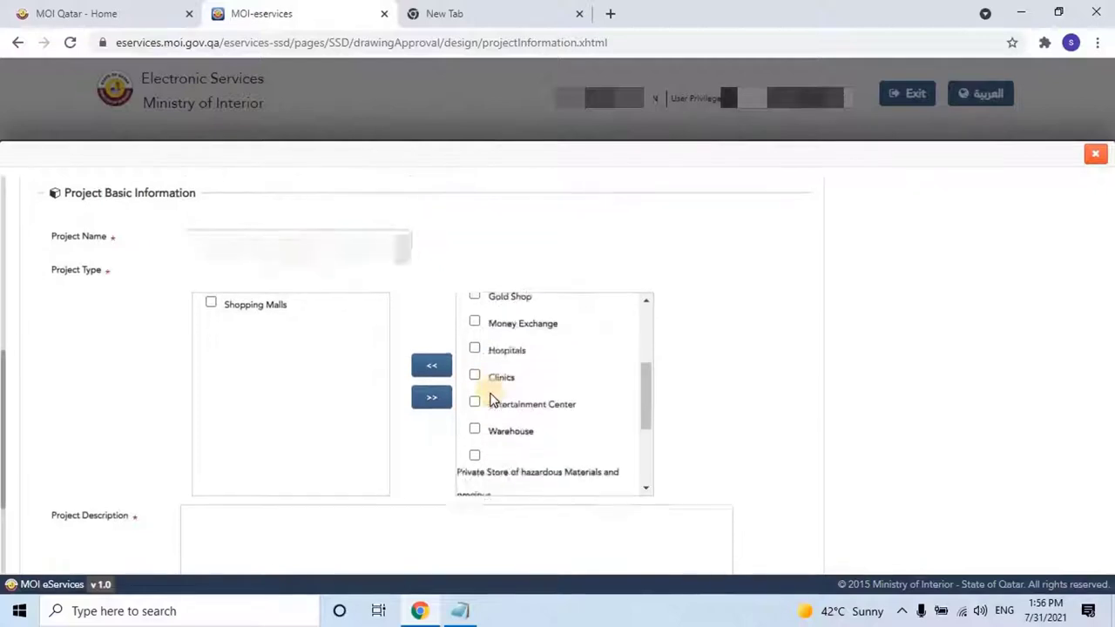
scroll(490, 399, "down", 2)
scroll(344, 505, "down", 1)
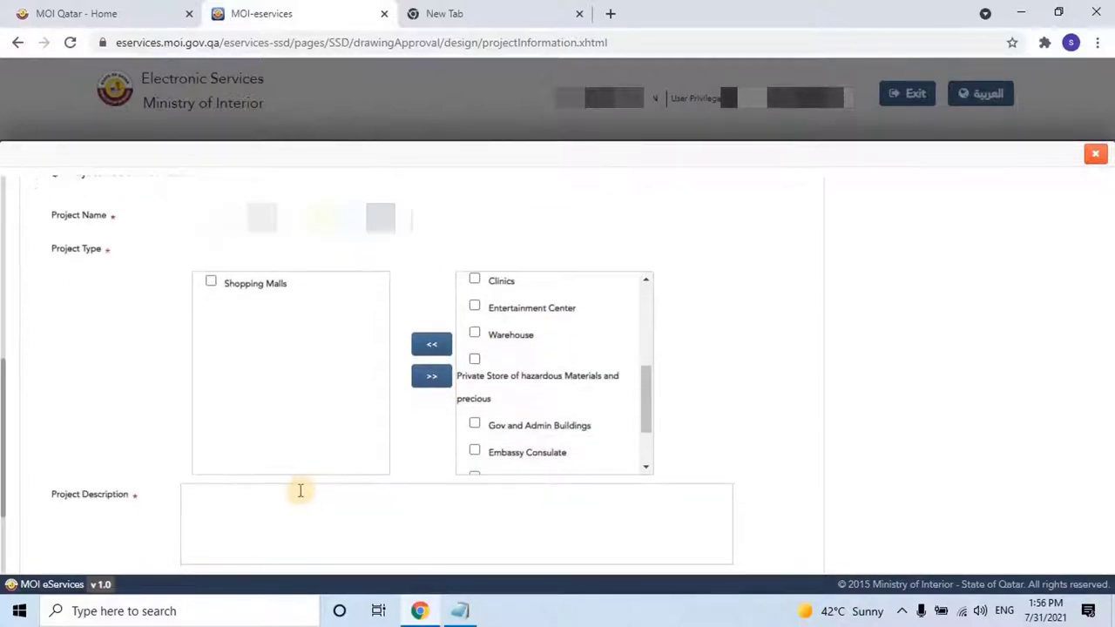
left_click(269, 488)
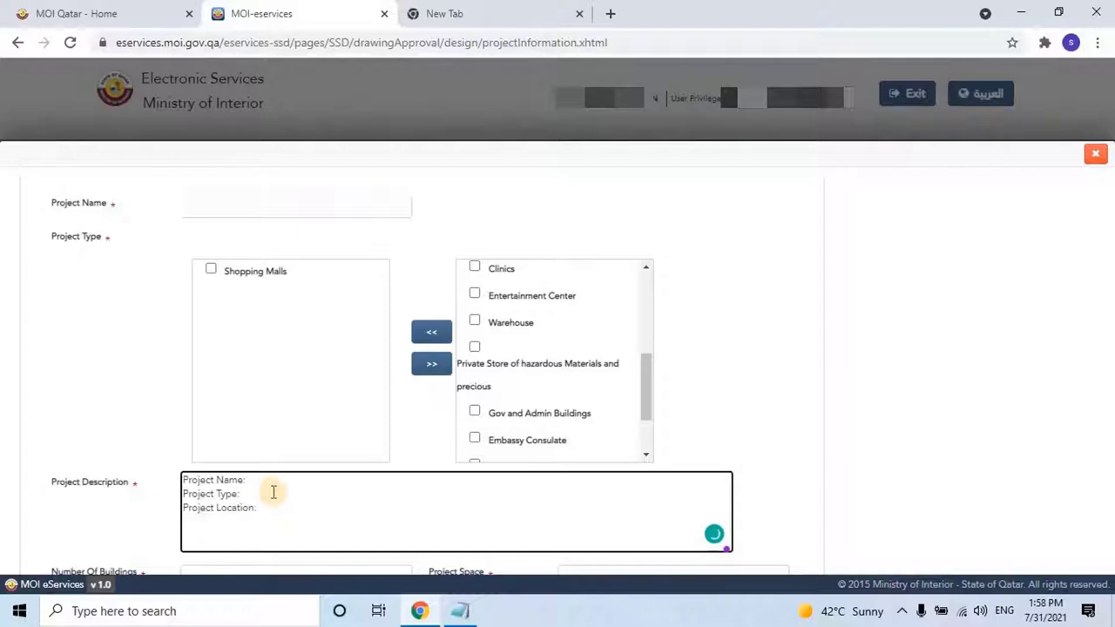
left_click(250, 480)
type("FACADE AND INTERIOR FITOUT FOR SEPHORA OUTLET AT IN PLACE VENDOMME MALL")
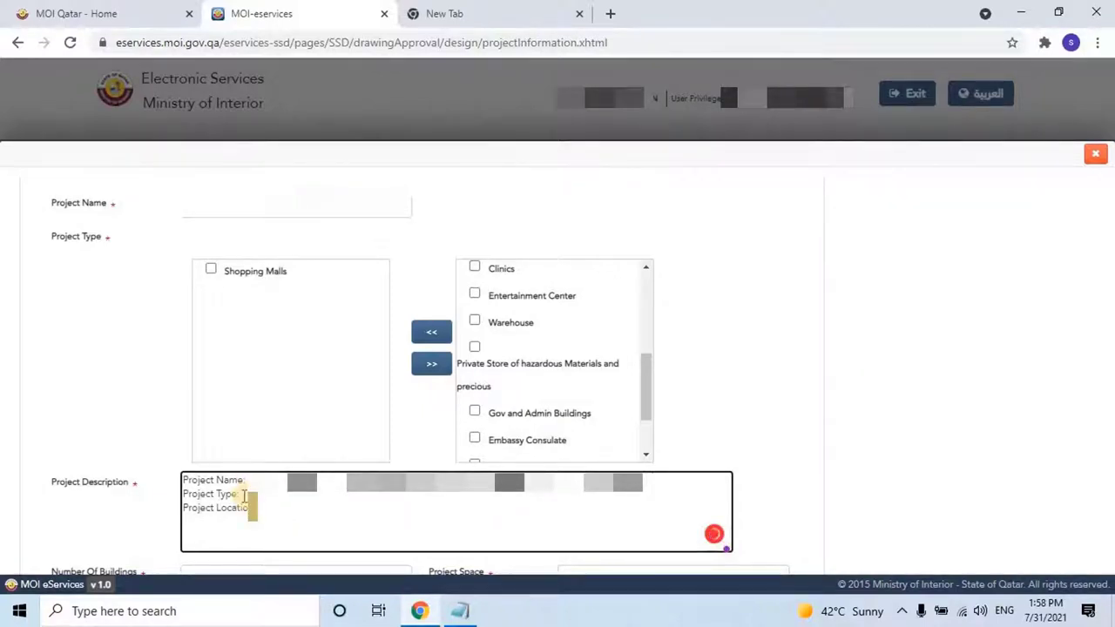
left_click_drag(246, 494, 183, 494)
key("BackSpace")
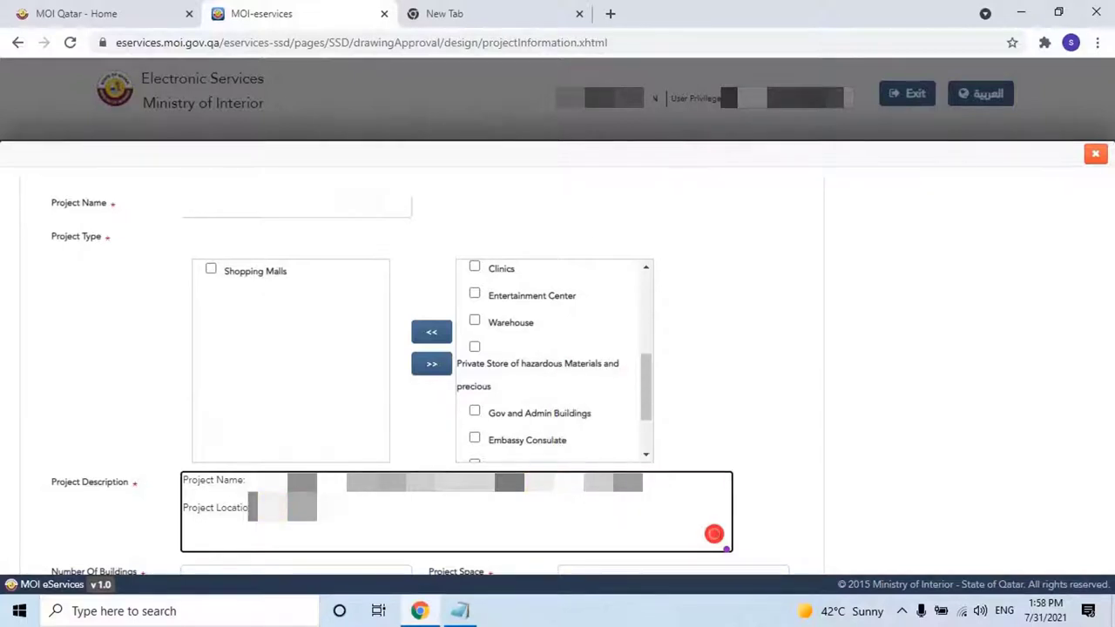
Add sentences to the project description on how the project has been designed, correcting the verb to "has".
type("oject ha")
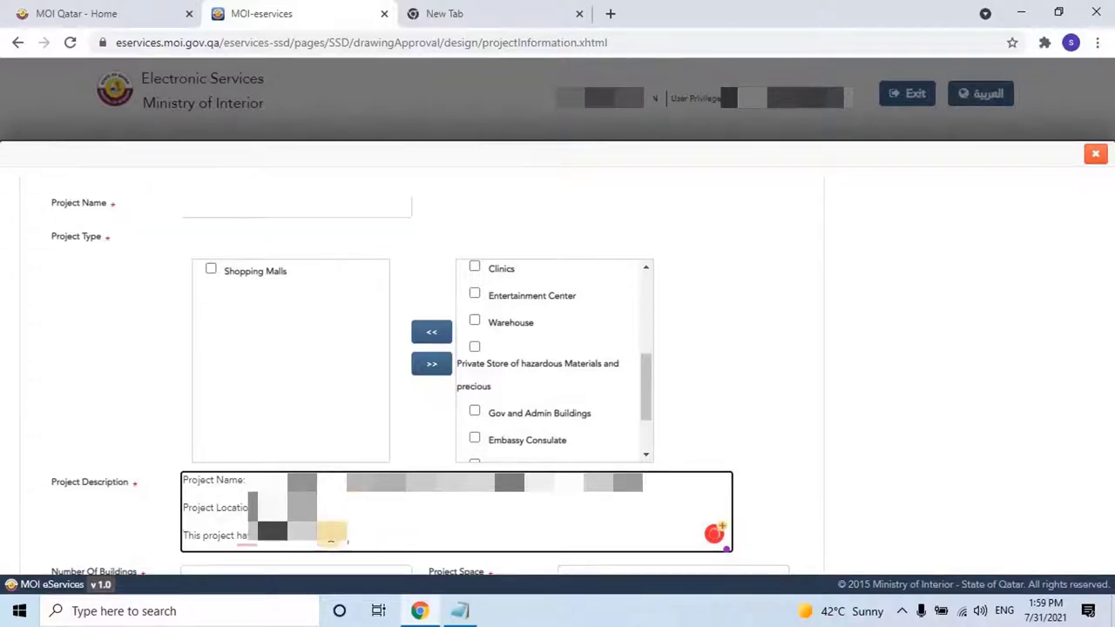
type("s been designed as")
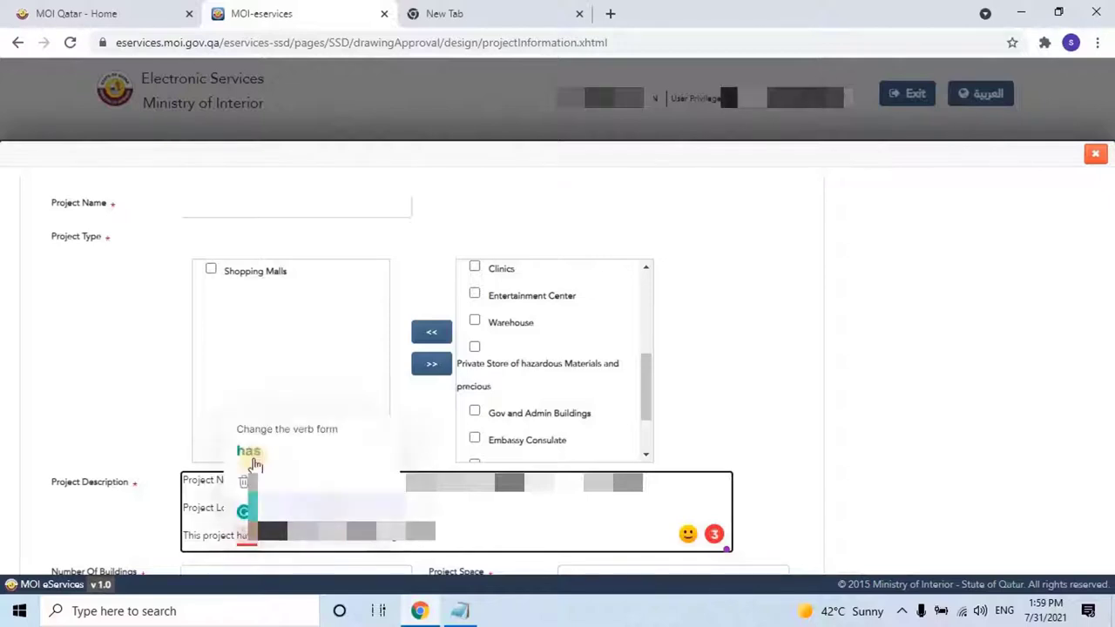
left_click(282, 451)
key("Return")
key("Return")
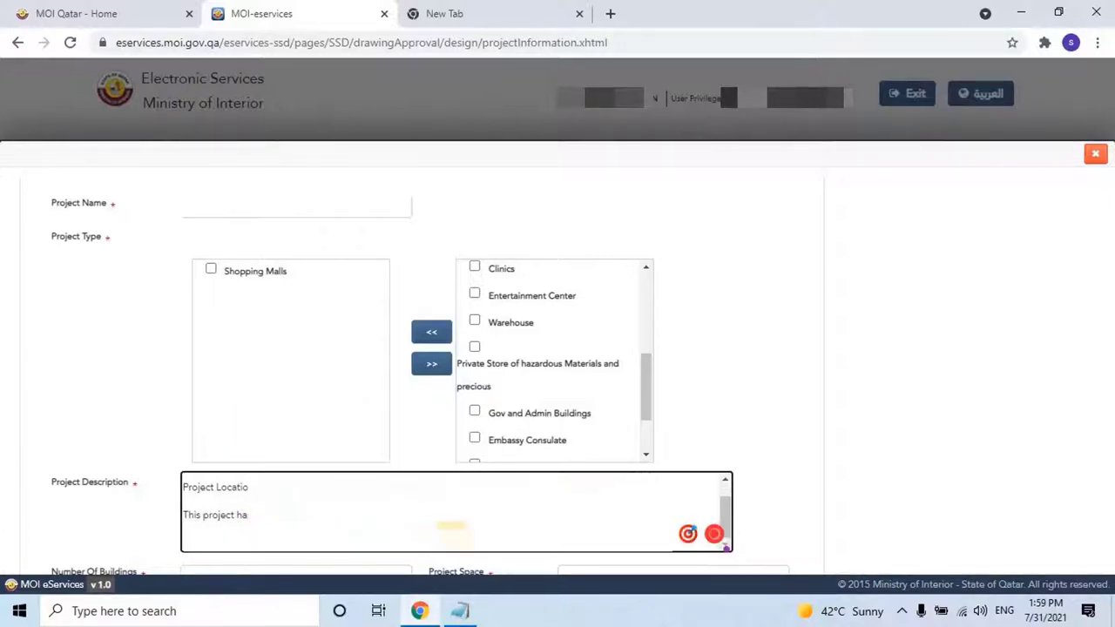
type("The project will")
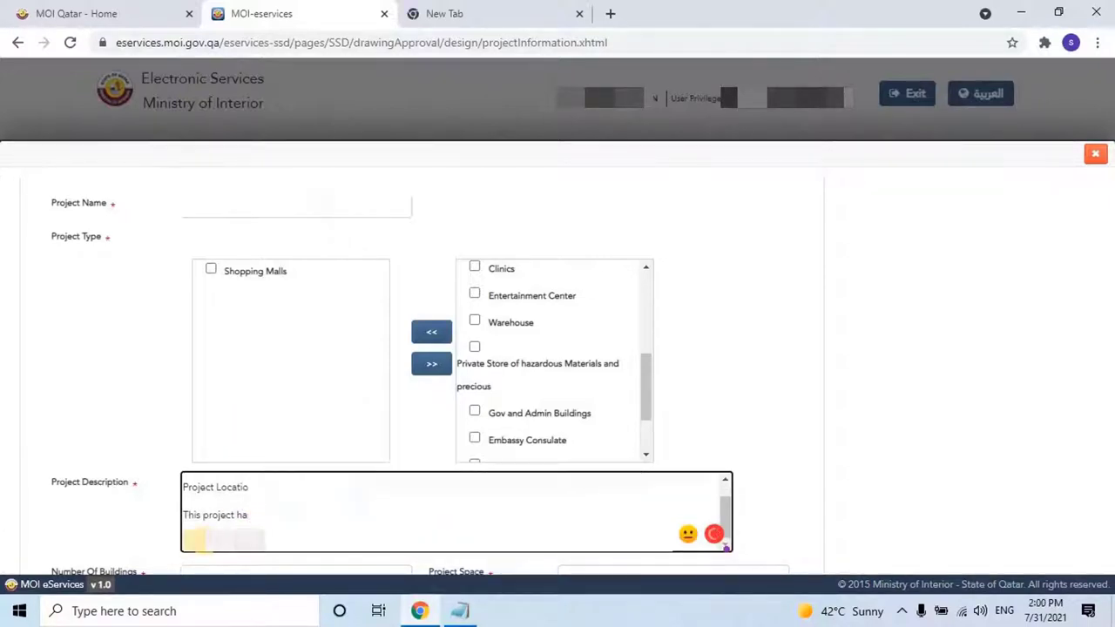
type(" be")
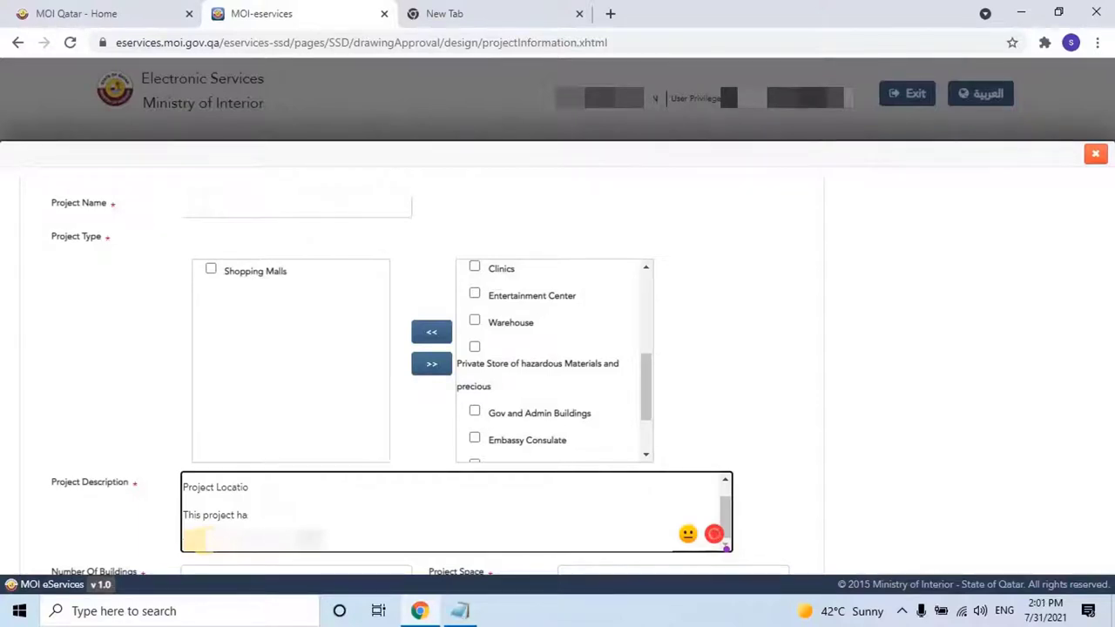
scroll(197, 512, "up", 2)
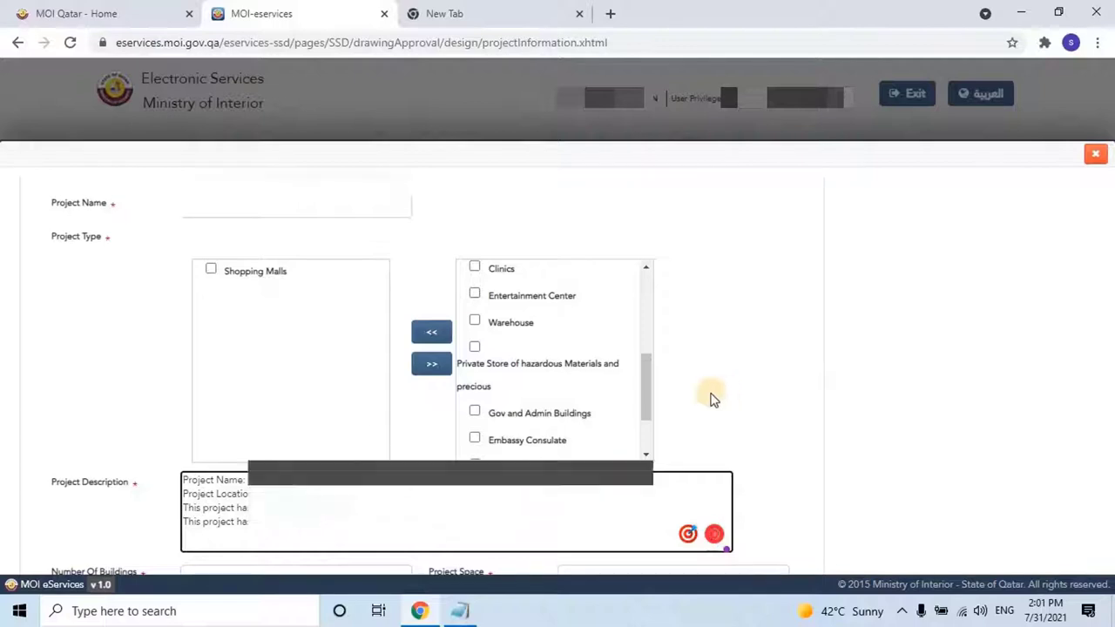
Set the number of buildings to 1 and the project space to 9720.
scroll(714, 398, "down", 1)
scroll(710, 398, "down", 1)
left_click(254, 451)
type("1")
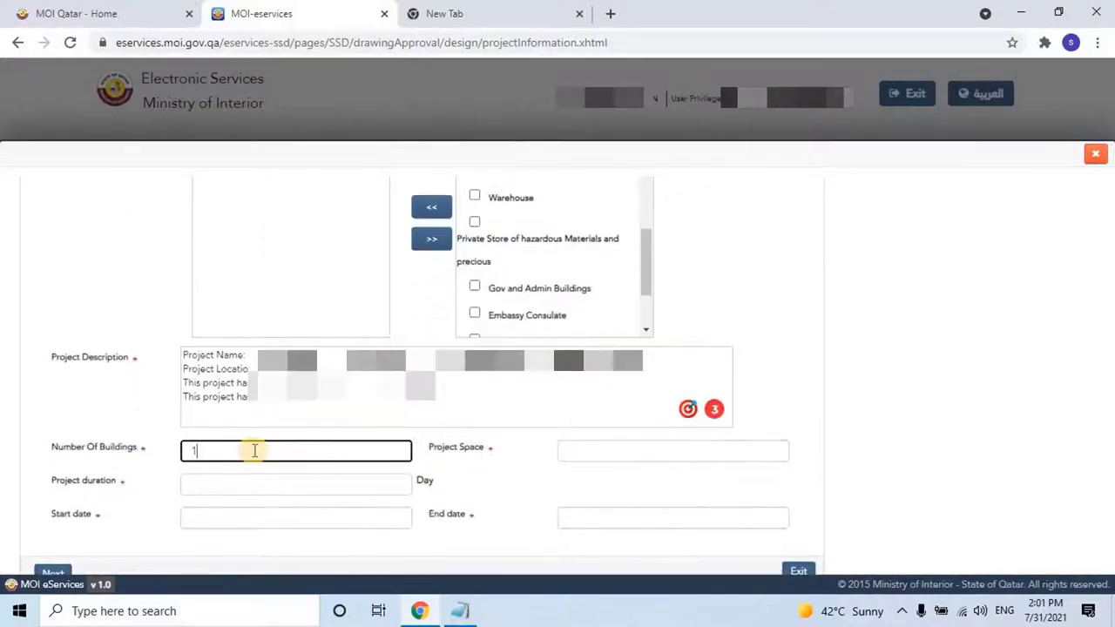
left_click(615, 446)
type("9")
type("7")
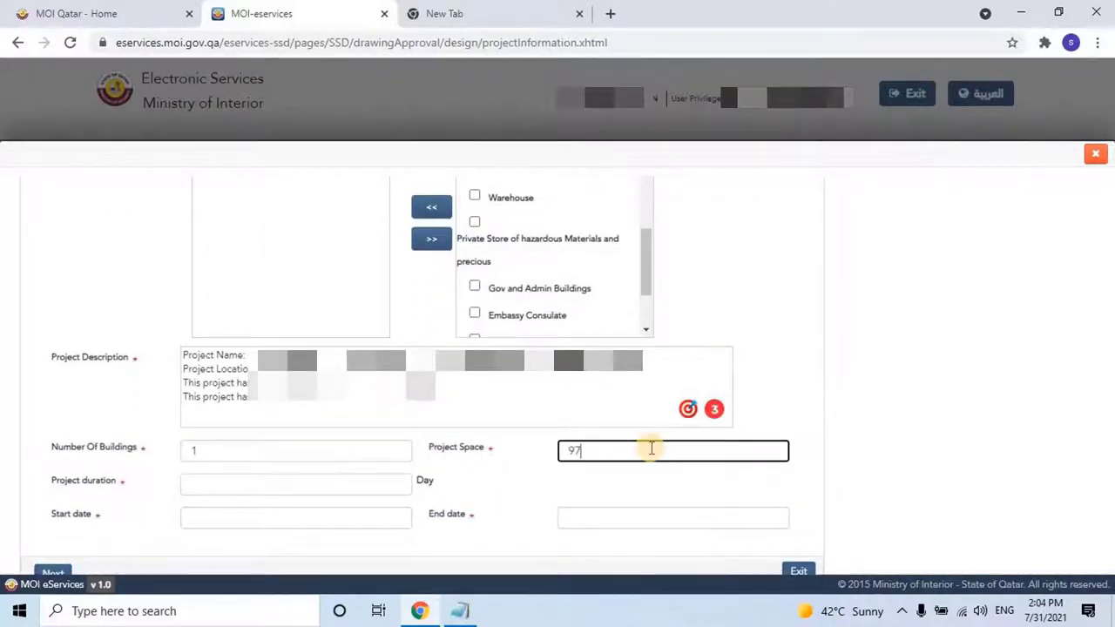
type("20")
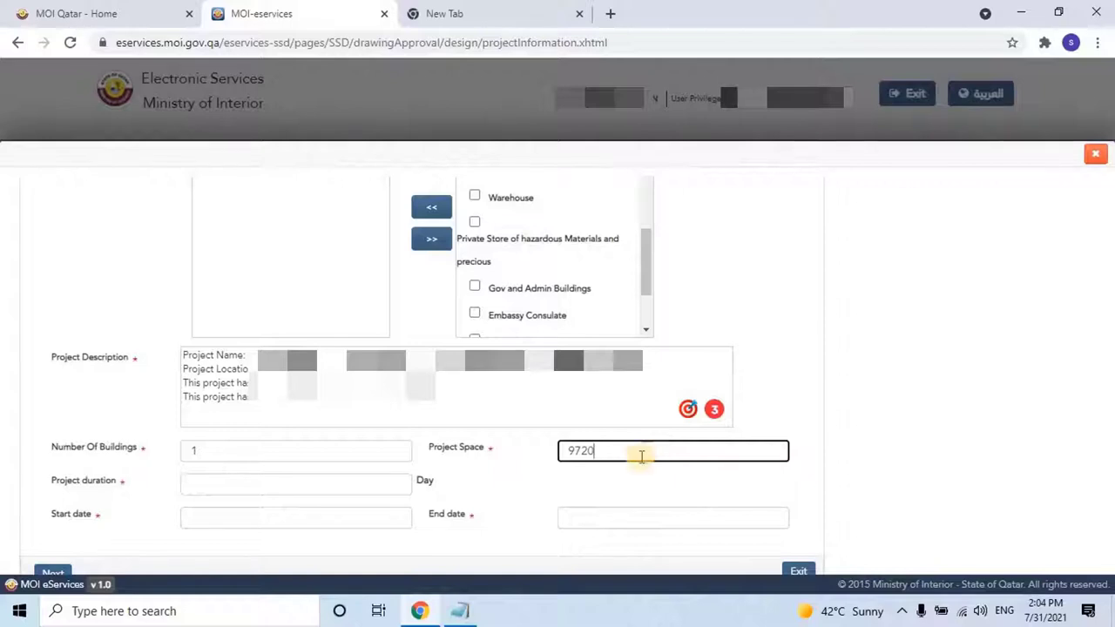
Set the project duration to 50 days with a start date of 28-07-2021, and check the end date.
left_click(284, 485)
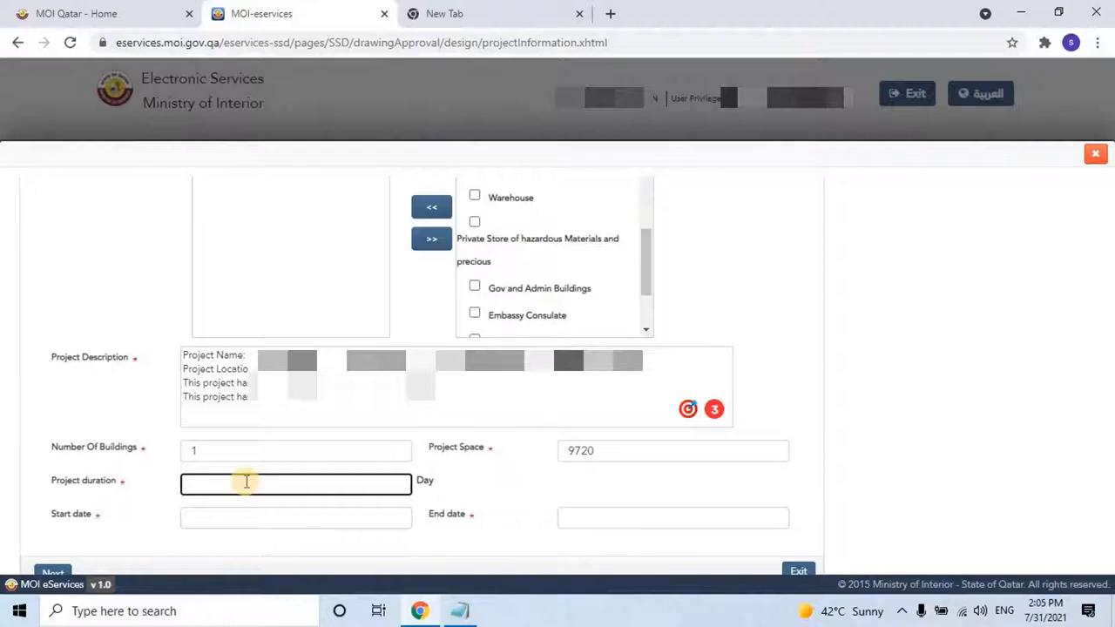
type("50")
left_click(232, 518)
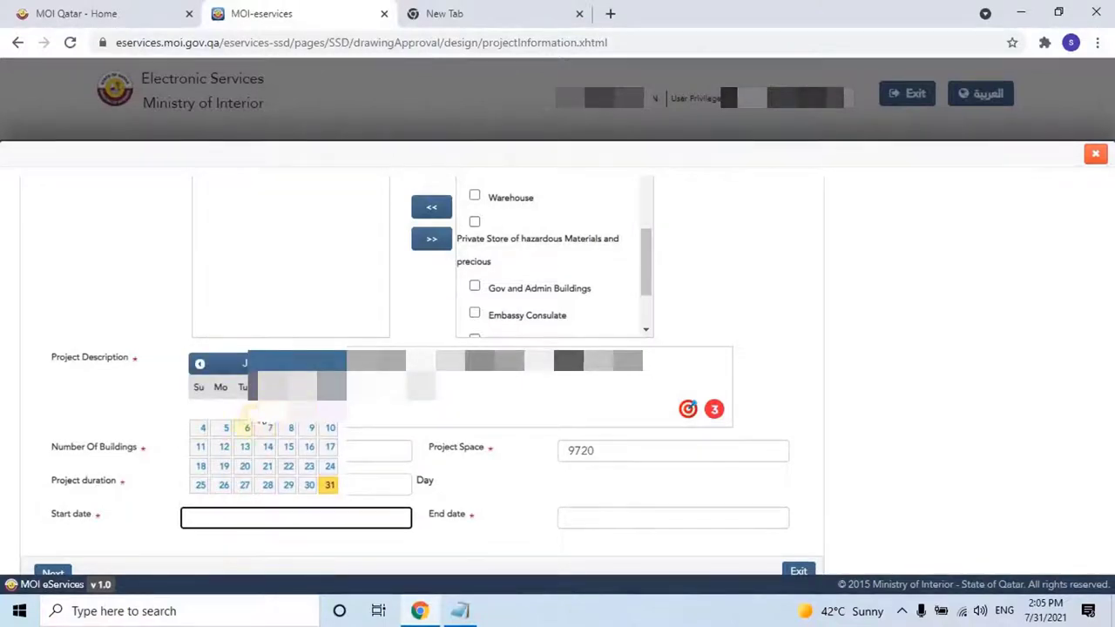
left_click(268, 485)
left_click(626, 519)
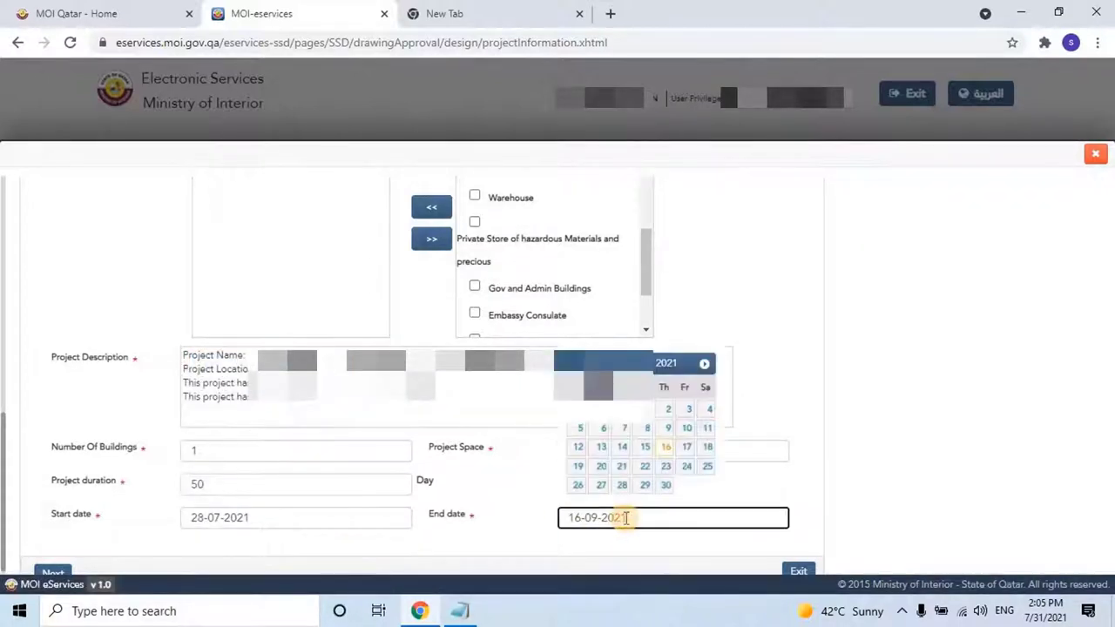
left_click(548, 543)
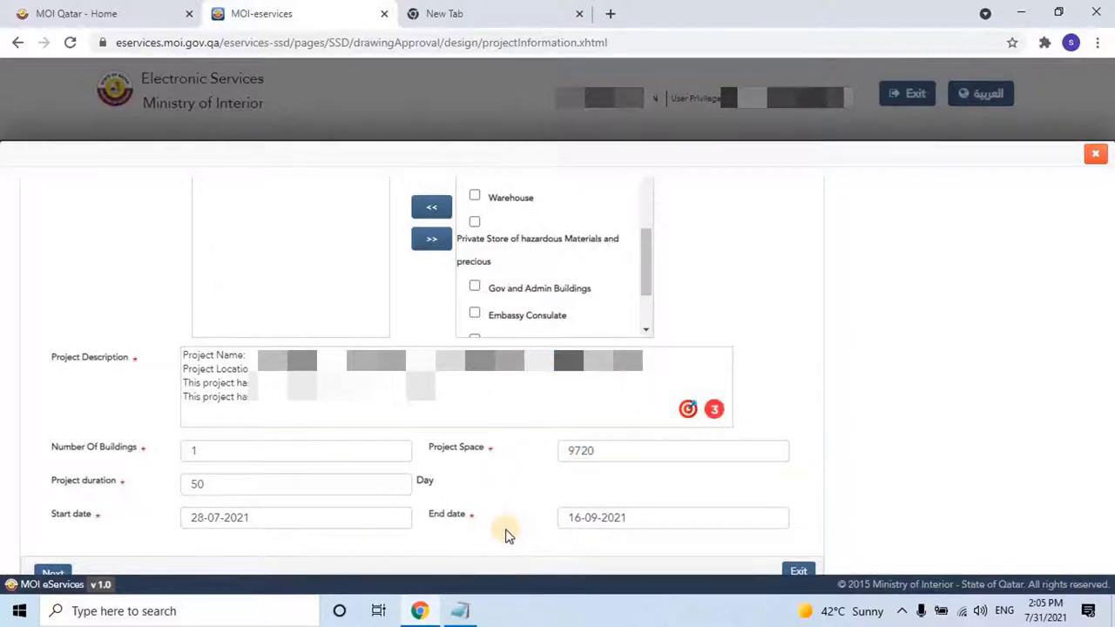
Review the completed project information and continue to the project address page.
scroll(523, 536, "down", 1)
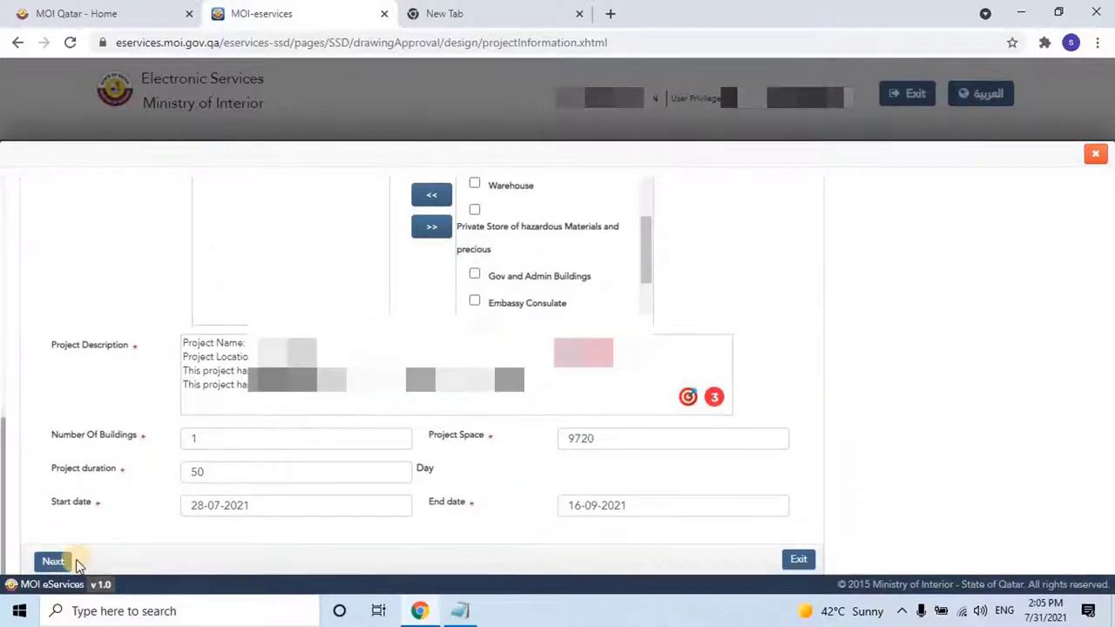
scroll(247, 490, "up", 1)
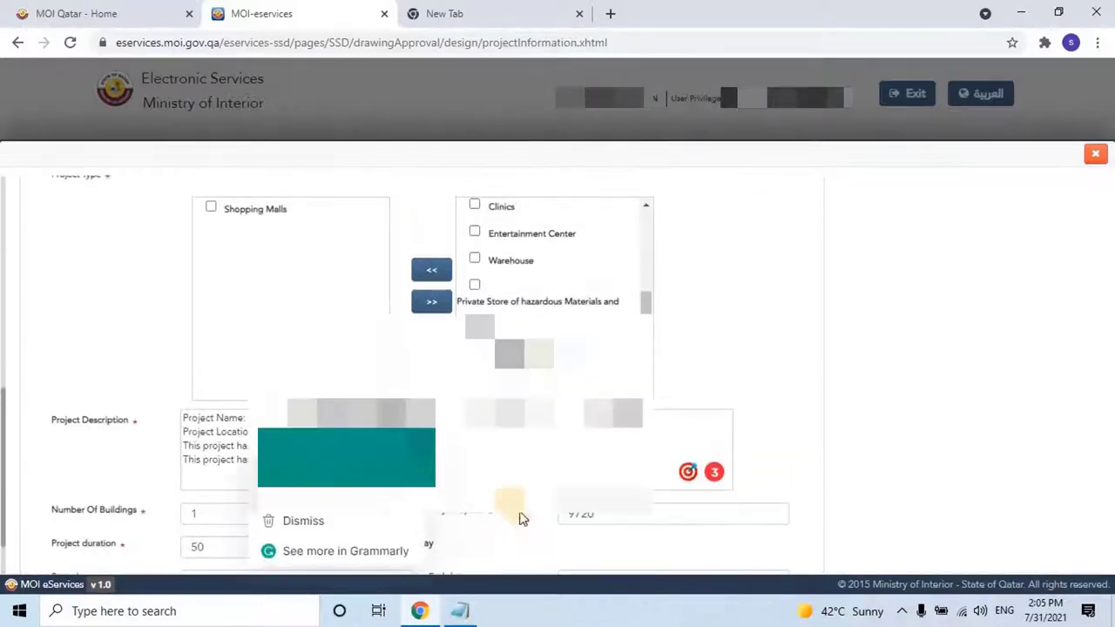
scroll(501, 374, "up", 3)
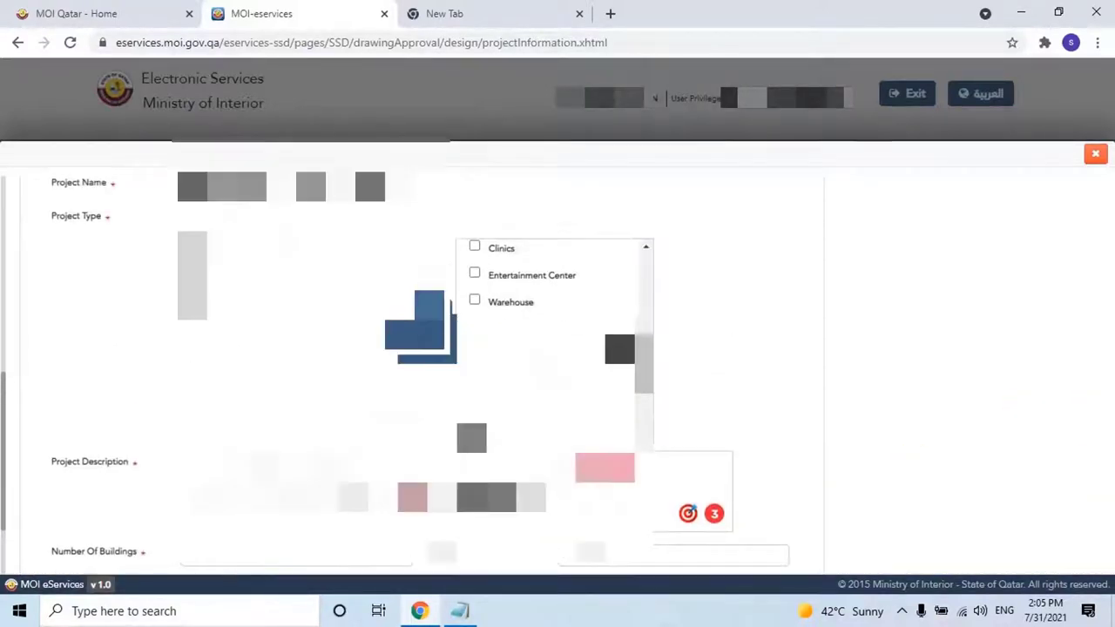
scroll(501, 375, "up", 3)
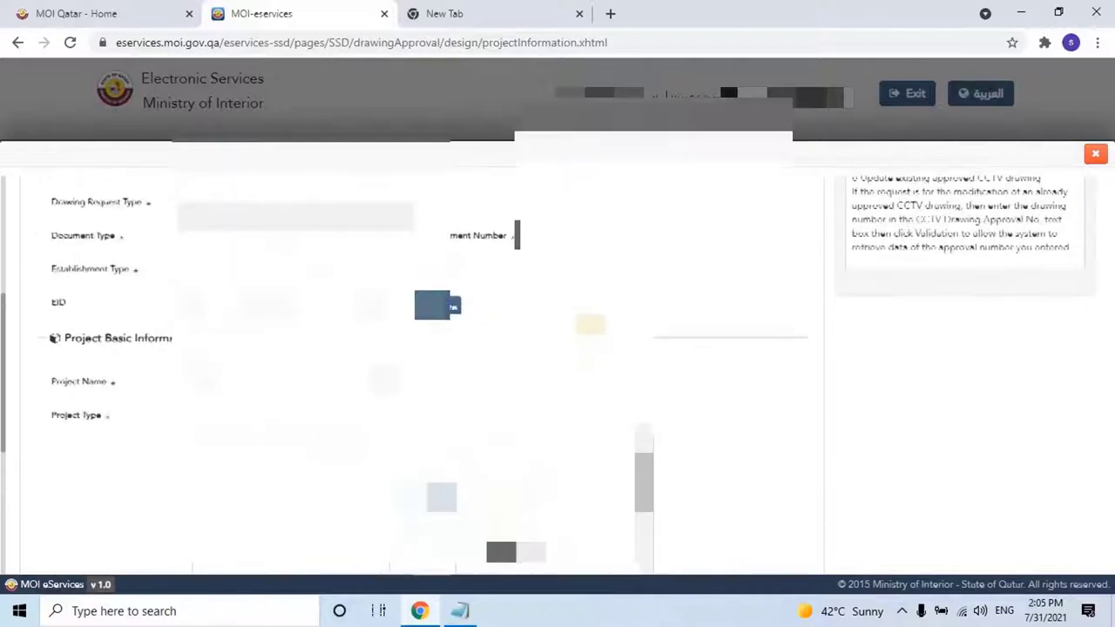
scroll(501, 374, "up", 1)
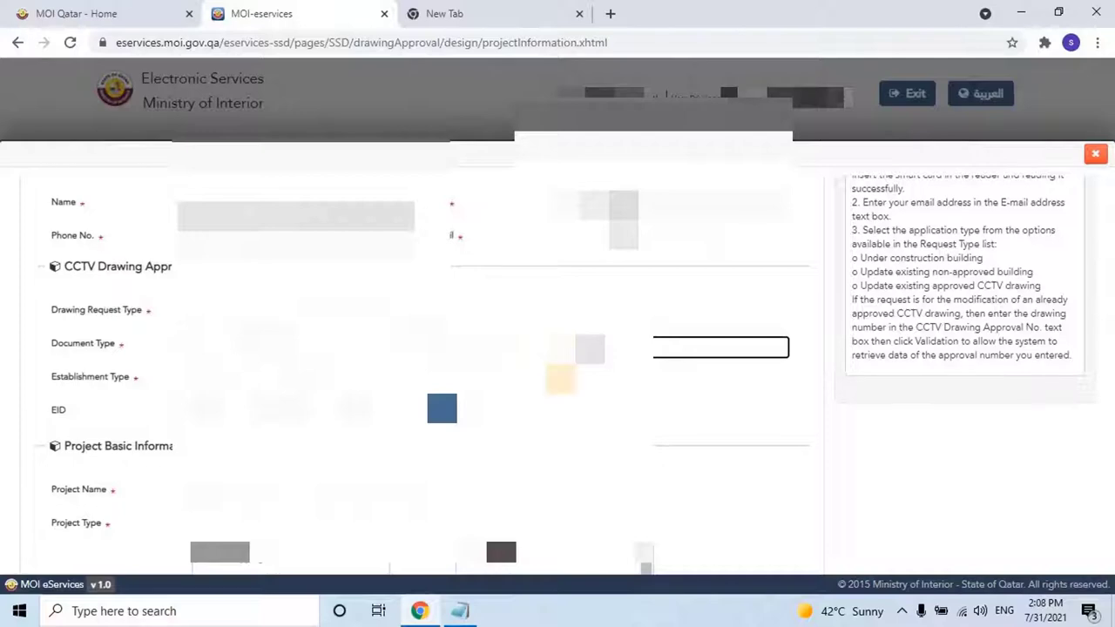
scroll(447, 351, "down", 3)
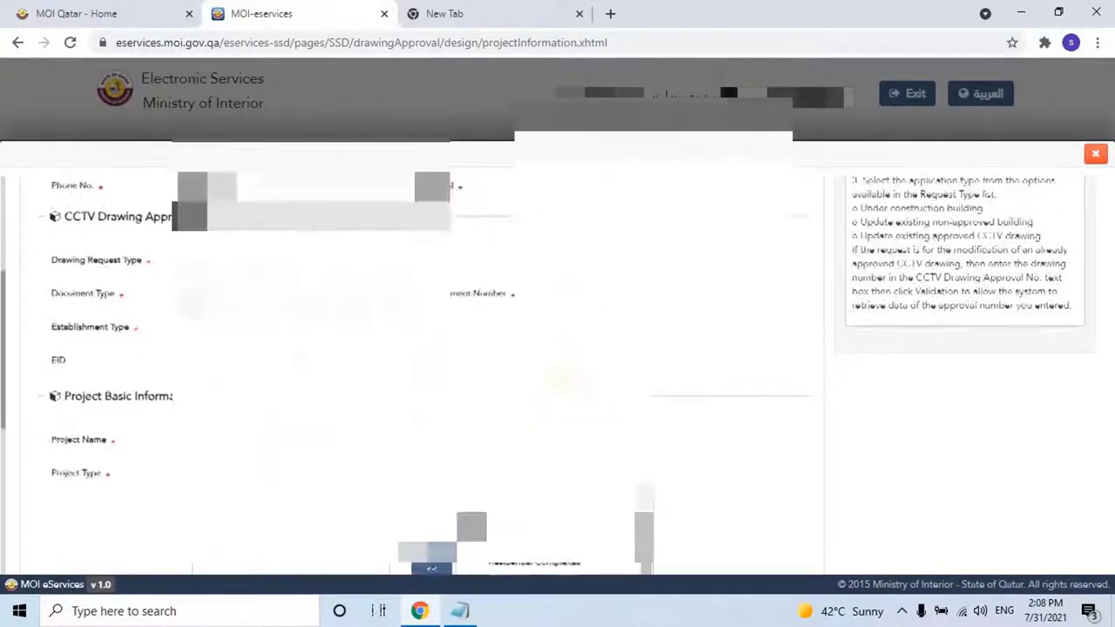
scroll(447, 351, "down", 5)
left_click(52, 552)
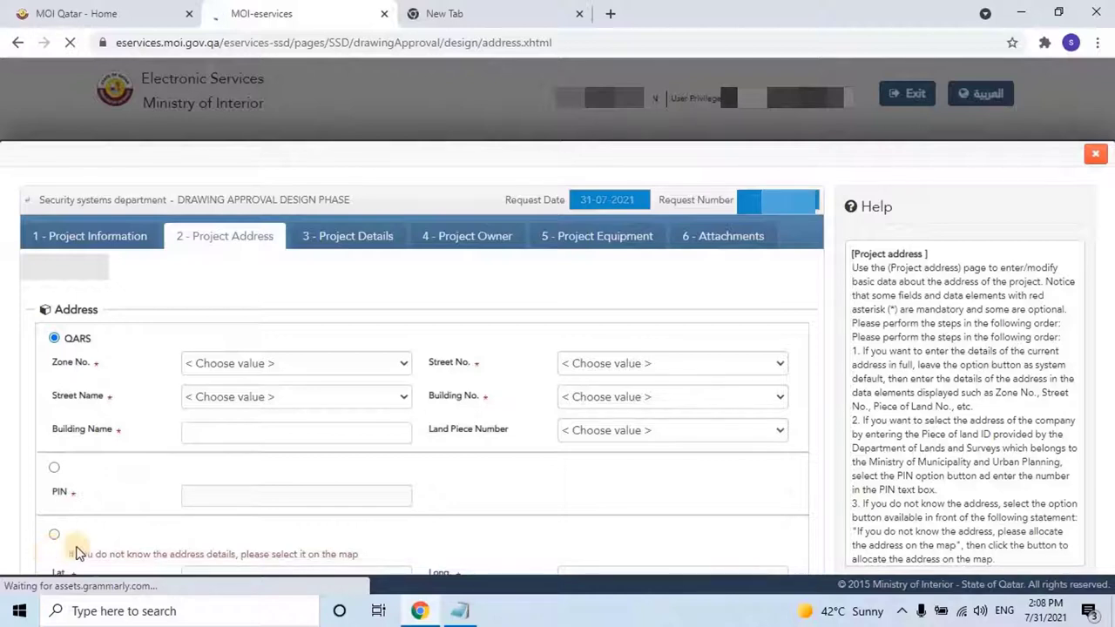
left_click(402, 363)
left_click(402, 364)
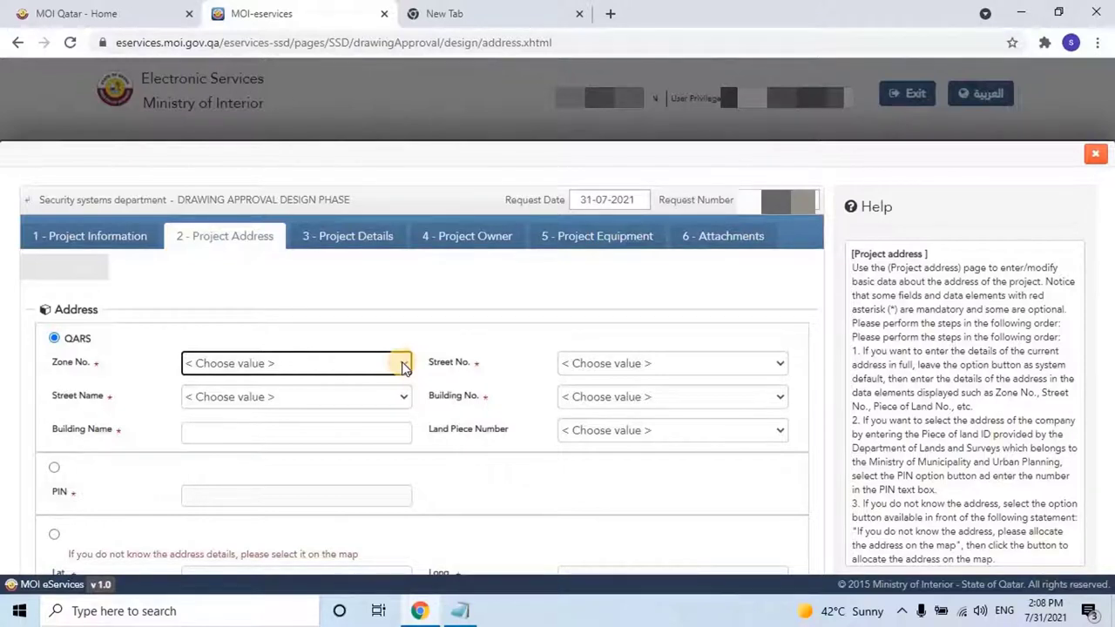
left_click(401, 363)
left_click(402, 363)
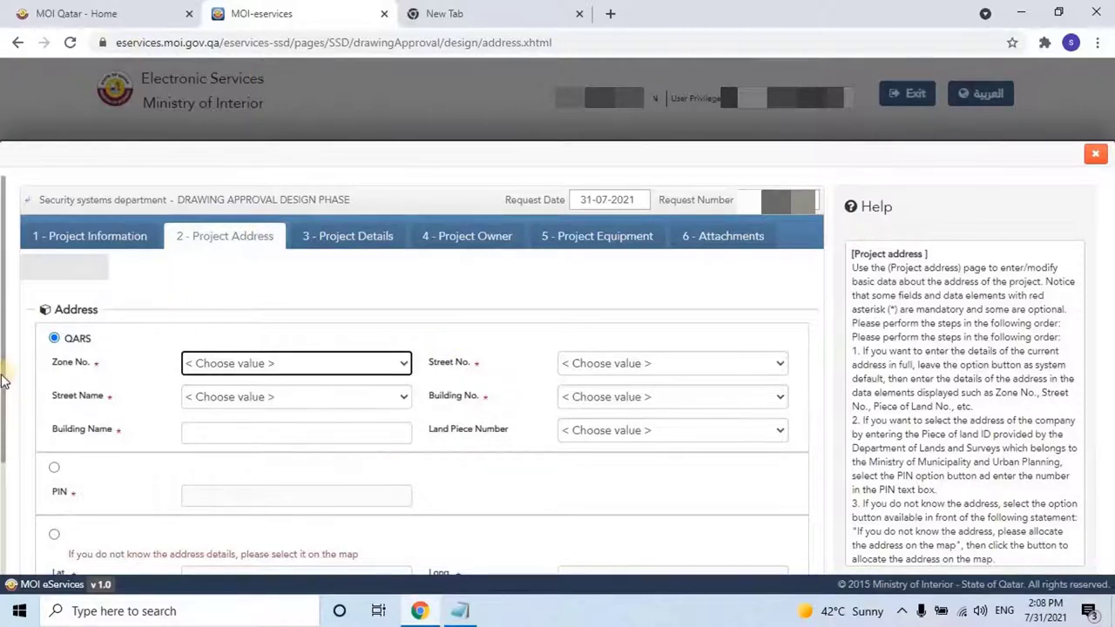
Choose the PIN option instead of QARS as the way to specify the project address.
scroll(24, 384, "down", 1)
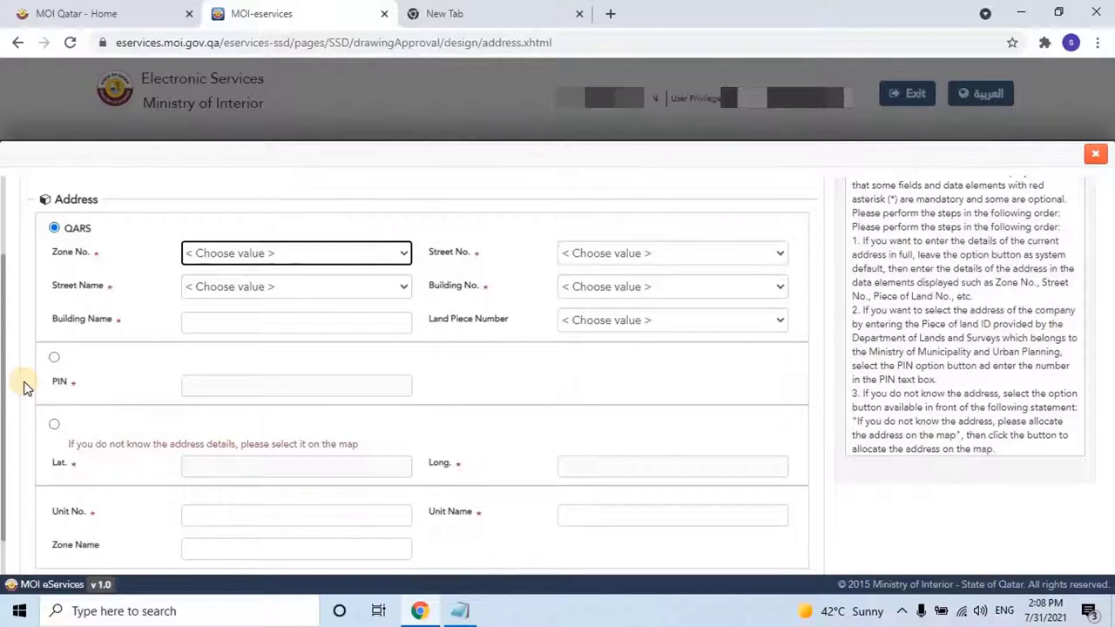
scroll(39, 361, "down", 1)
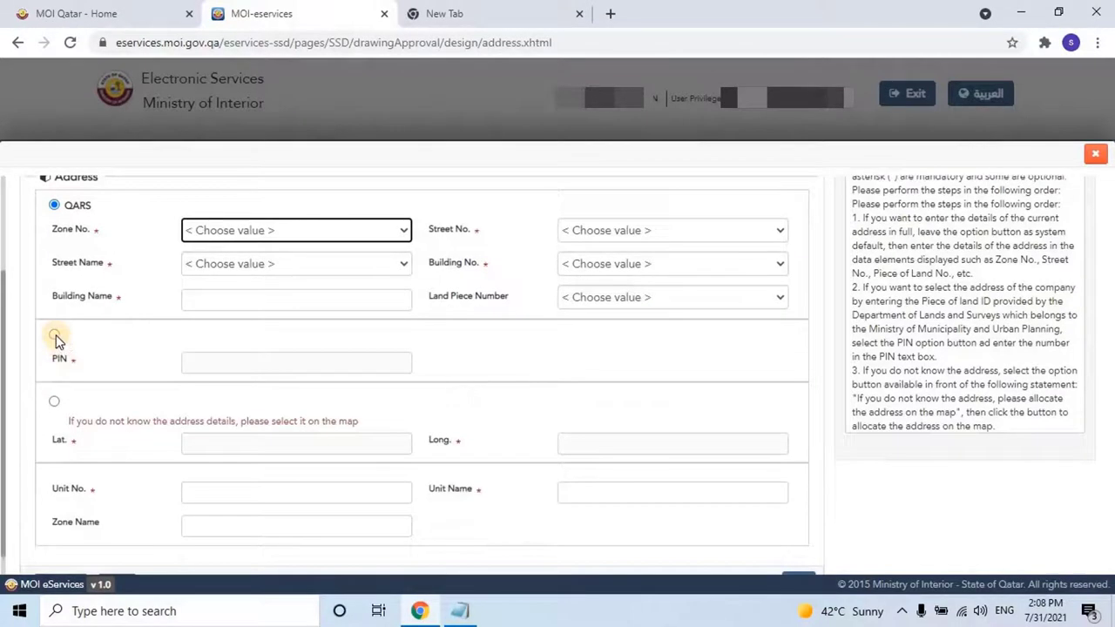
left_click(55, 337)
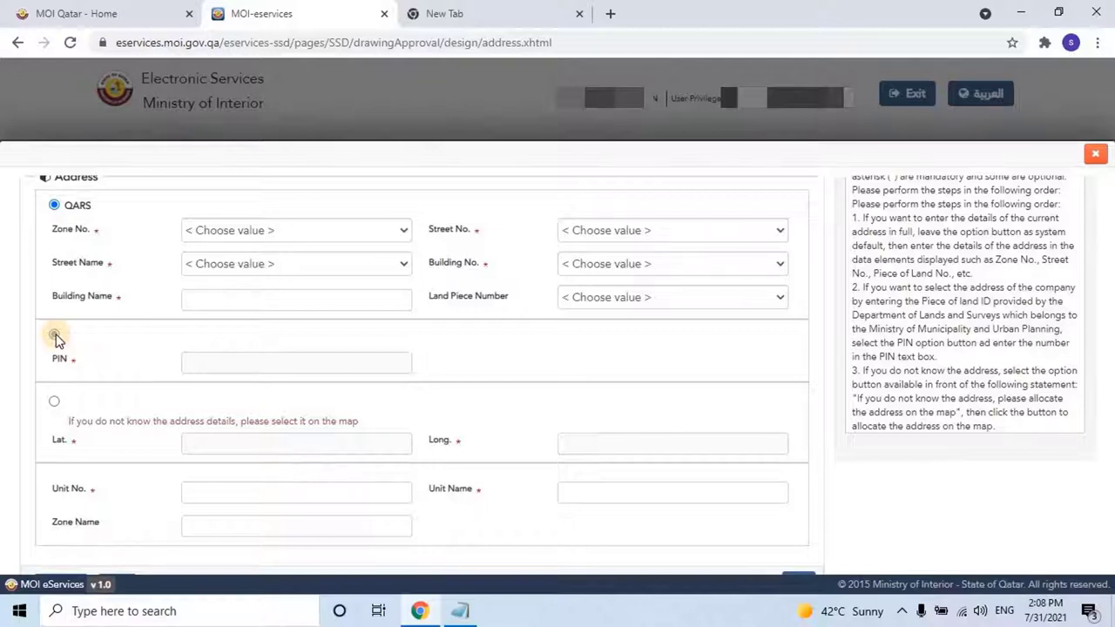
left_click(55, 337)
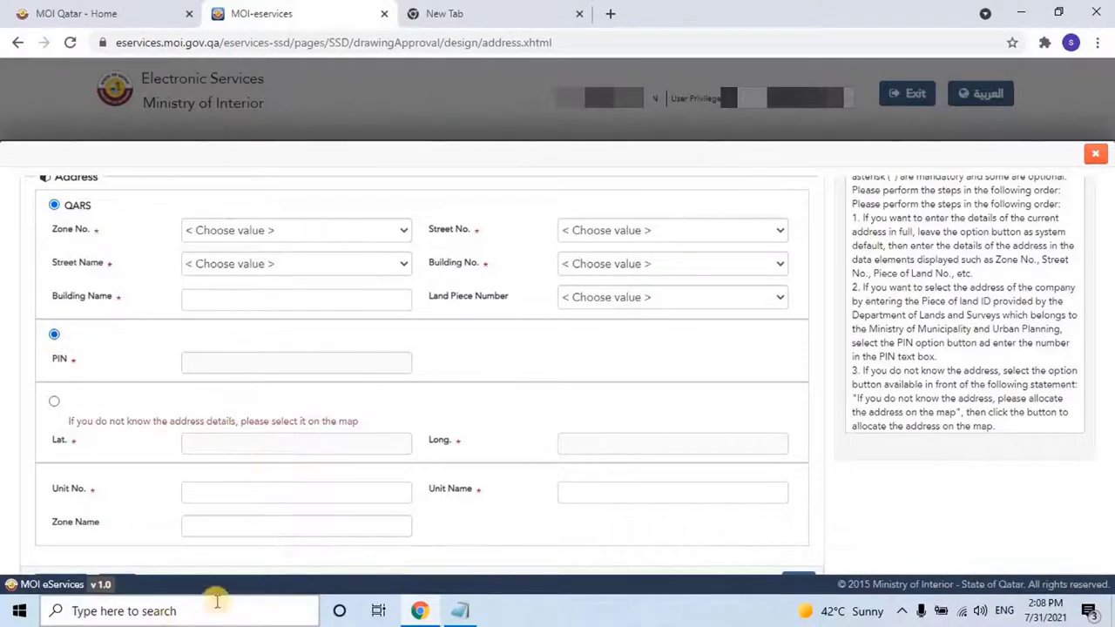
Enter the land plot PIN for the project address and apply it so the location details are filled in.
left_click(203, 499)
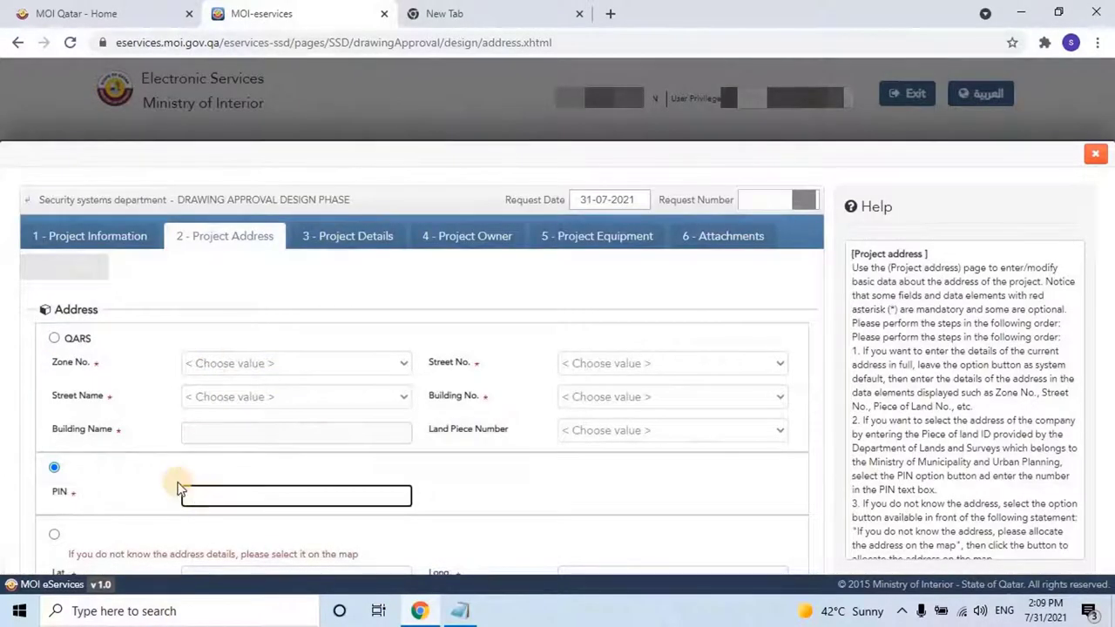
left_click(454, 495)
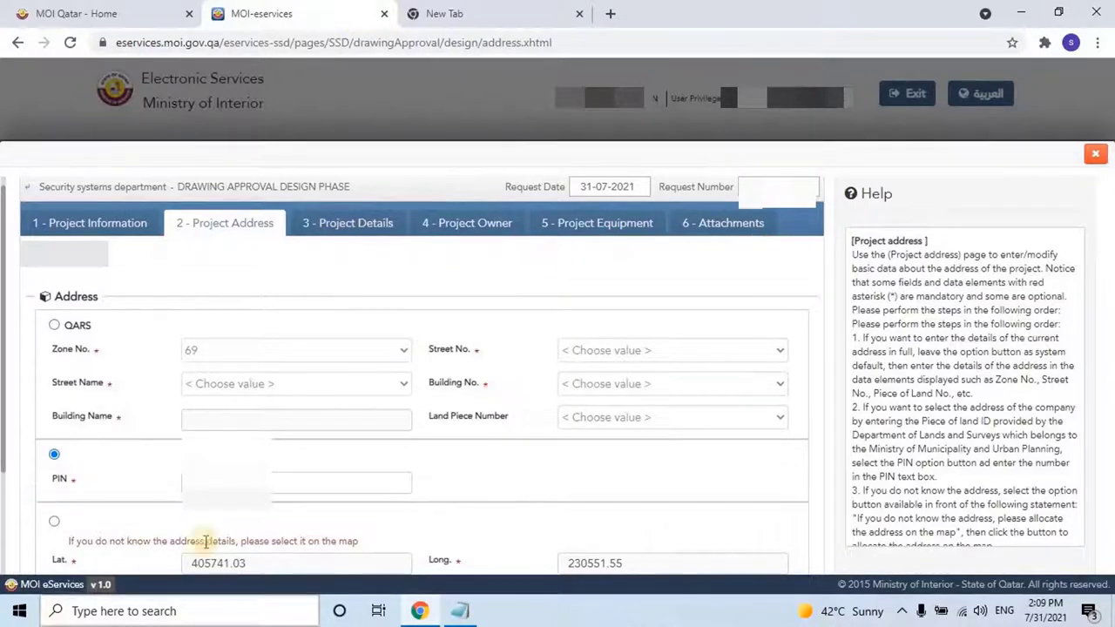
Set the unit number to 1 and fill in the unit name in the project address.
scroll(178, 514, "down", 1)
scroll(187, 505, "down", 2)
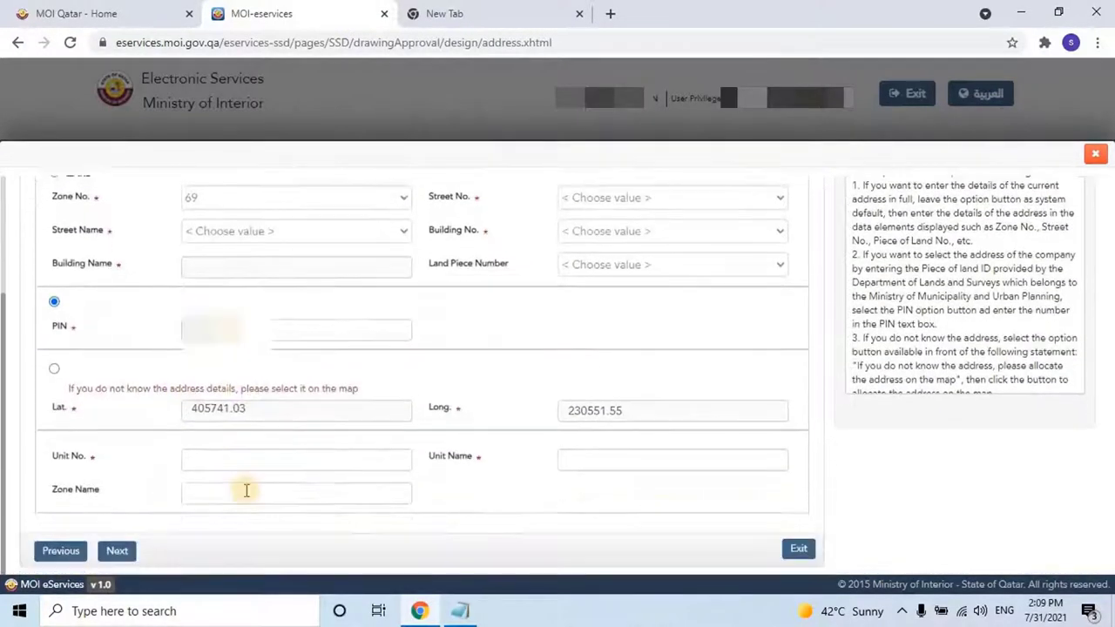
left_click(190, 461)
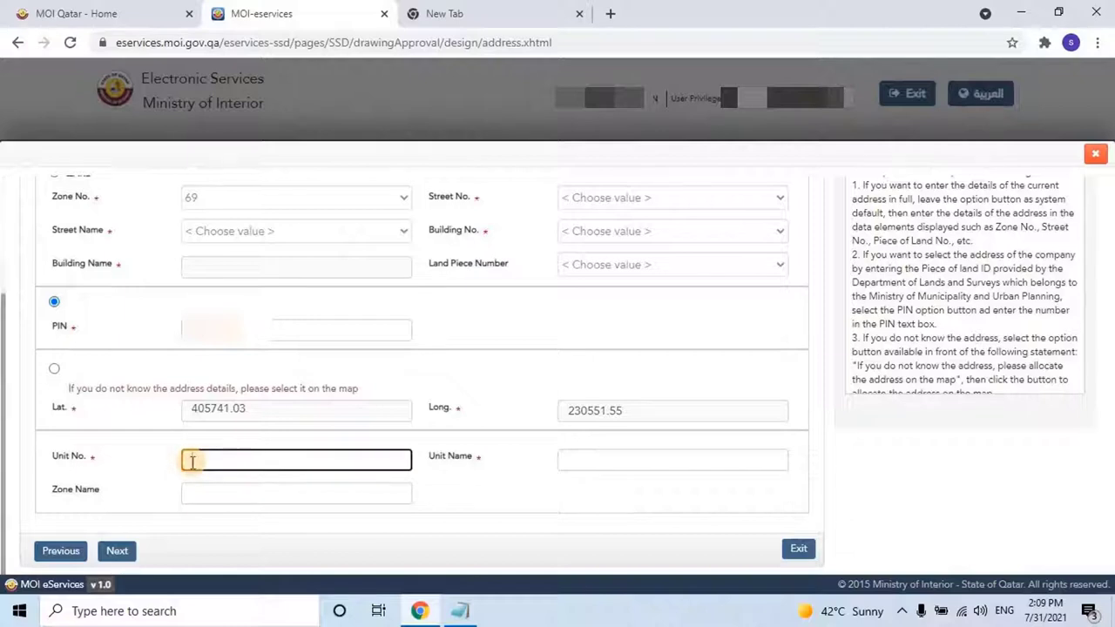
type("1")
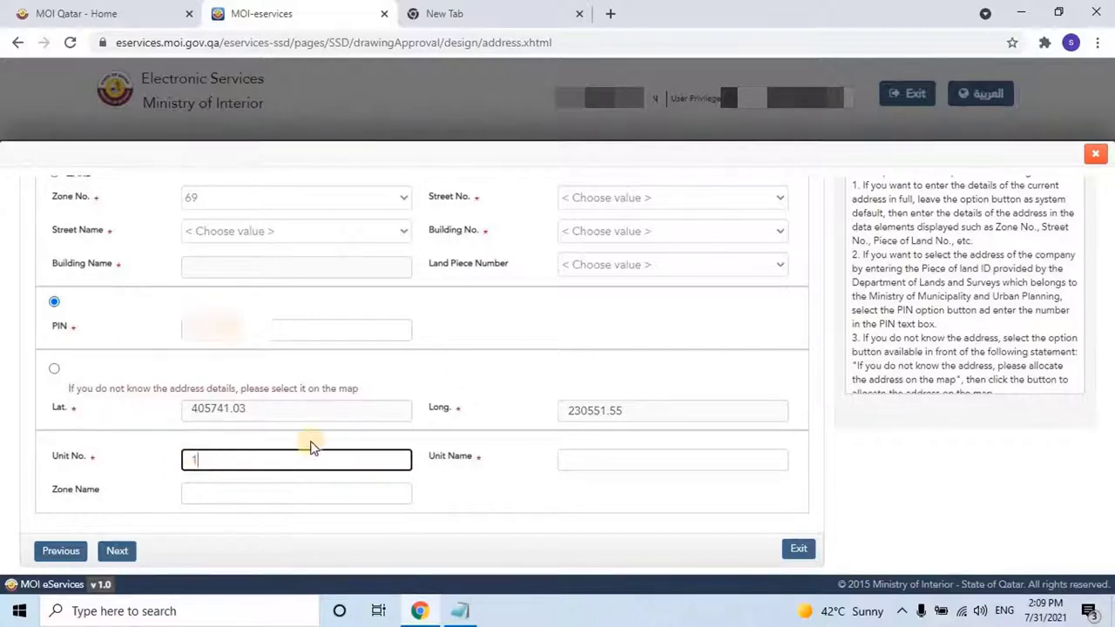
left_click(570, 459)
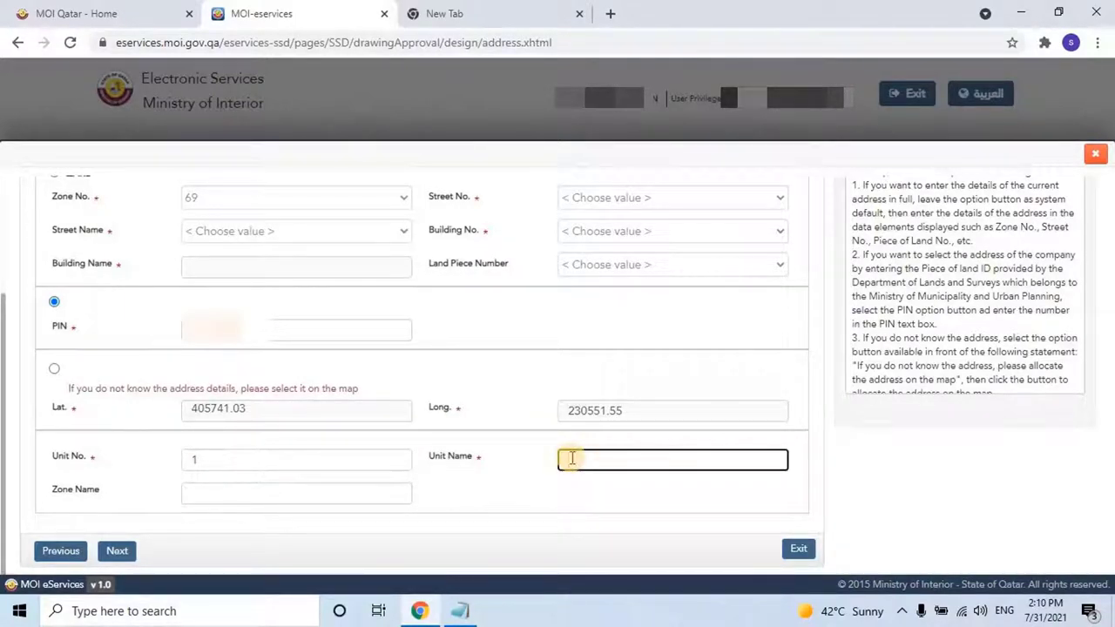
key("ctrl+v")
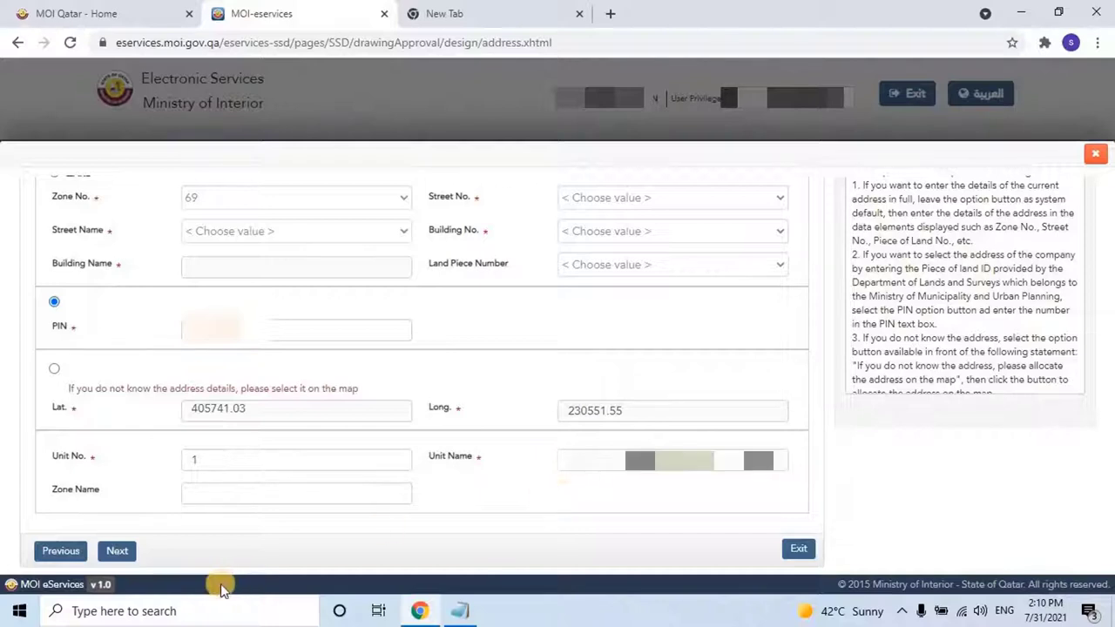
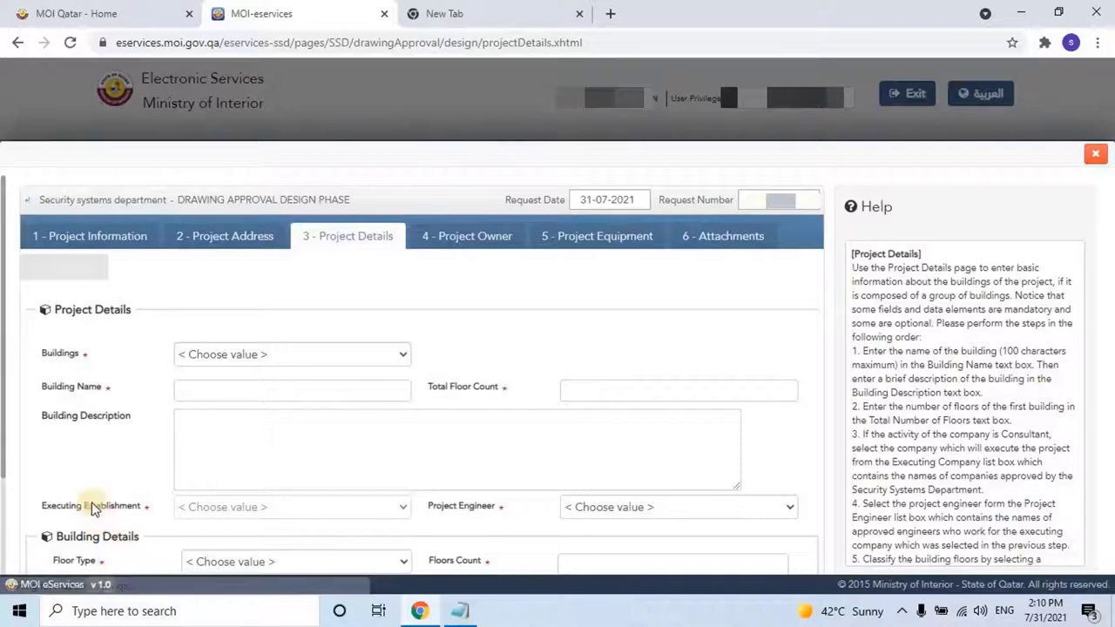
Choose Building No.1 as the building in the project details.
scroll(211, 303, "down", 1)
left_click(229, 316)
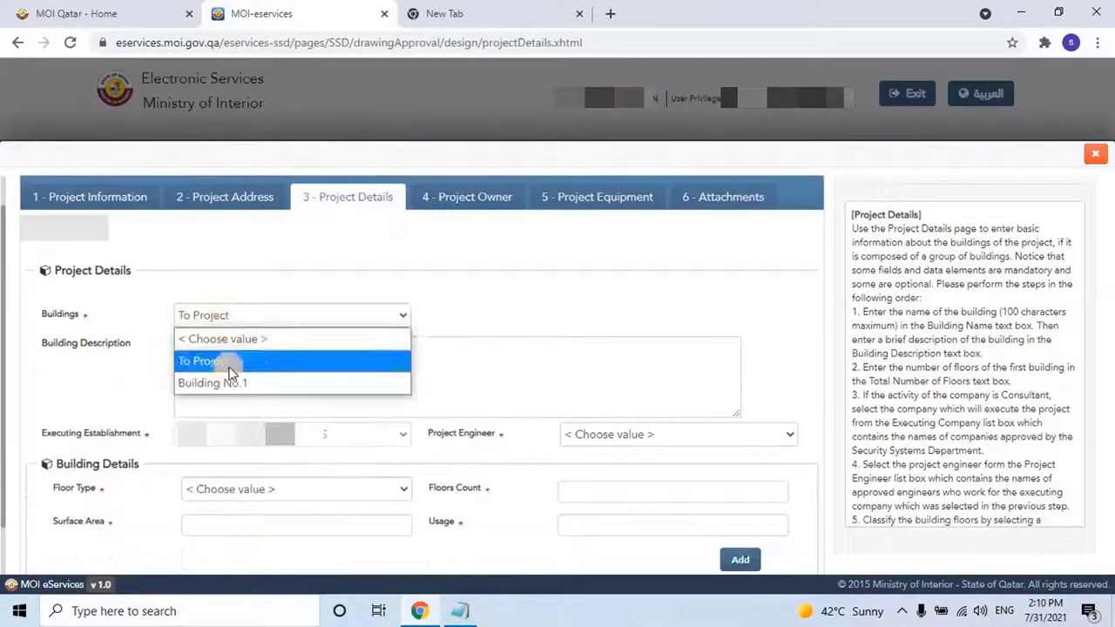
left_click(220, 381)
scroll(213, 366, "down", 1)
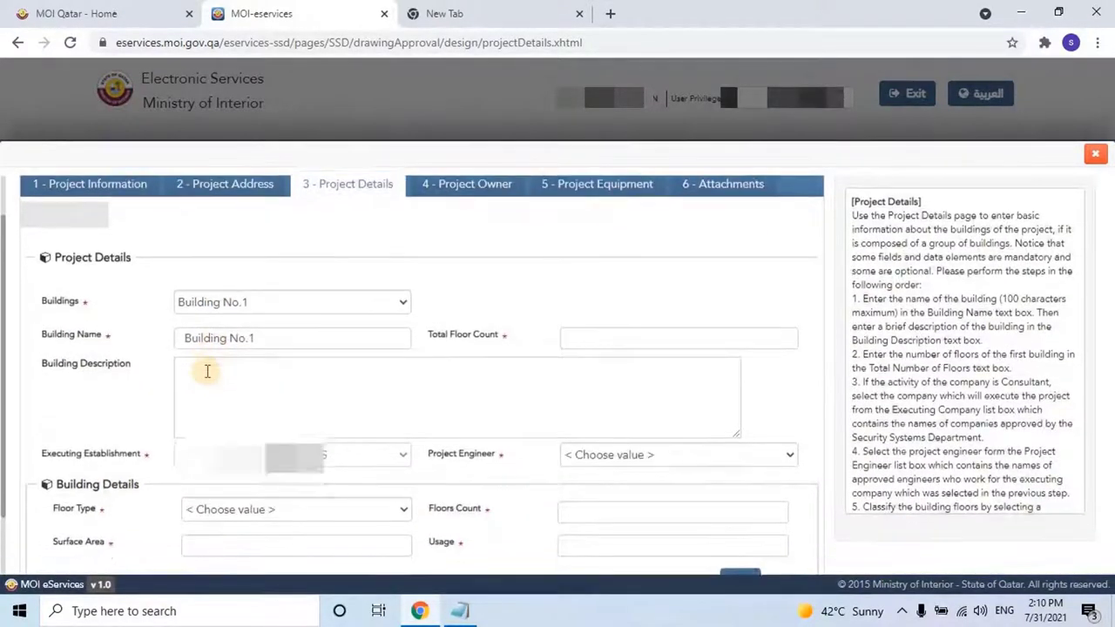
scroll(210, 370, "down", 1)
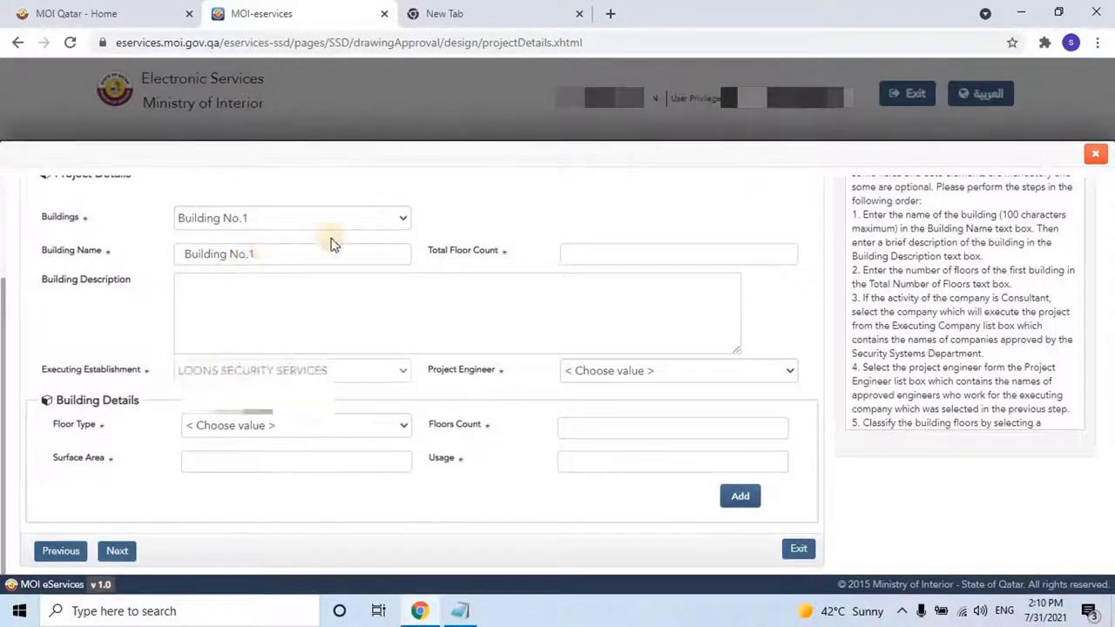
Replace the default building name with the project's building name and set the total floor count to 5.
scroll(331, 242, "up", 1)
left_click(259, 288)
triple_click(237, 288)
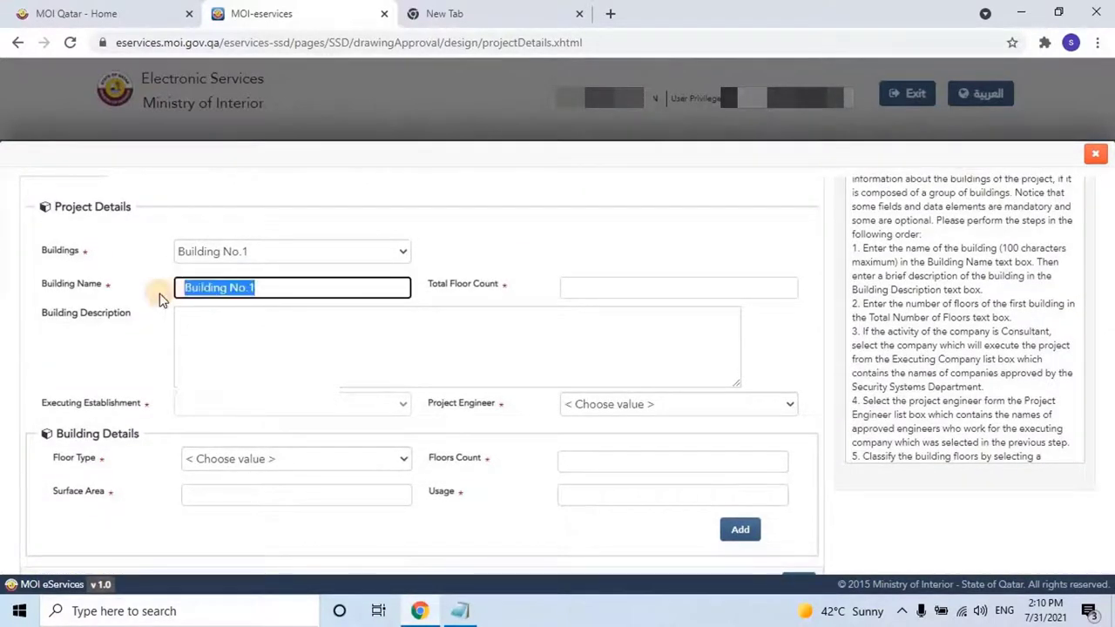
key("BackSpace")
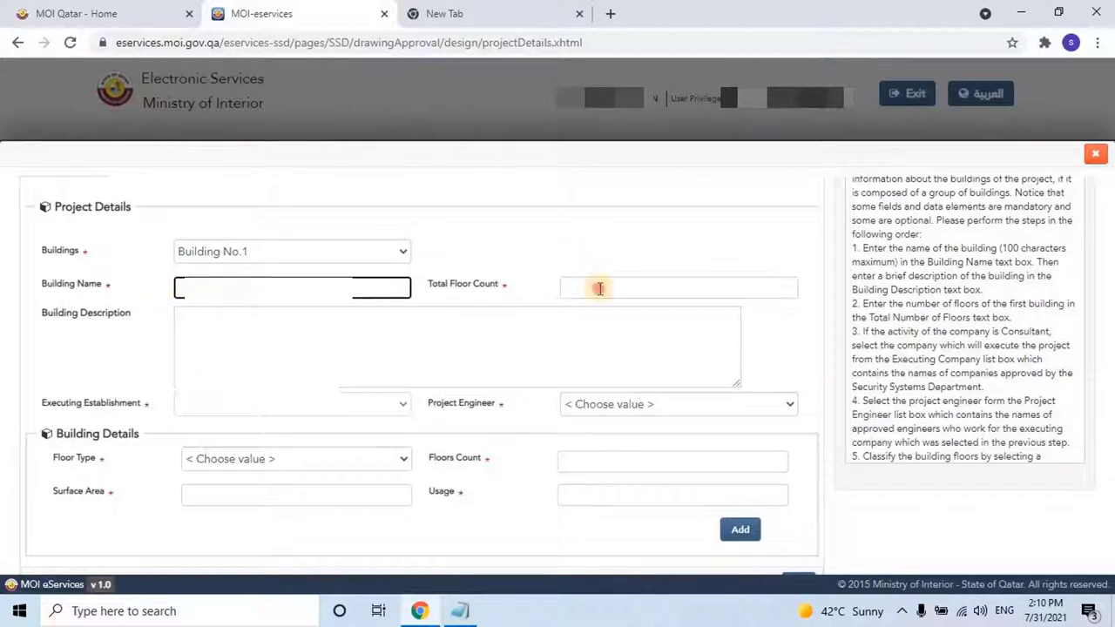
left_click(599, 289)
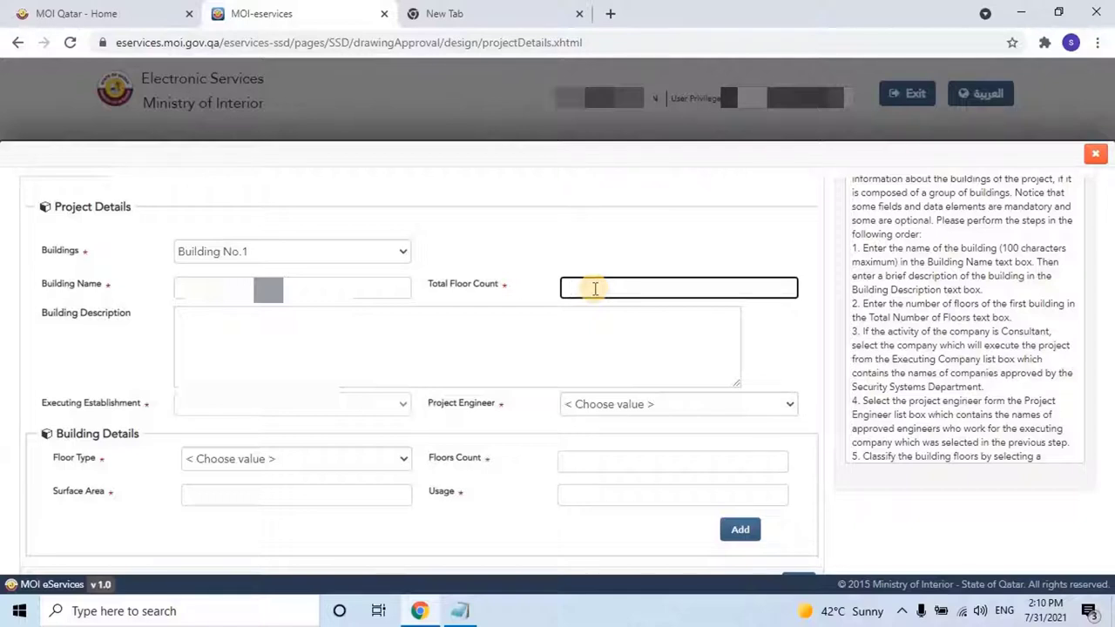
type("5")
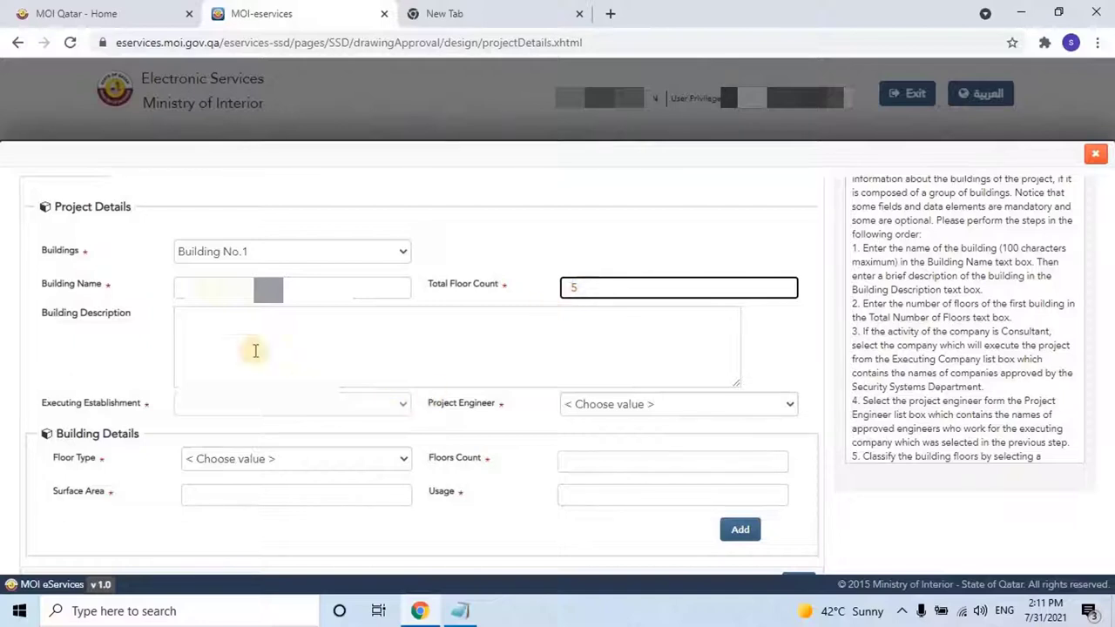
Fill in the building description and choose the project engineer.
left_click(211, 319)
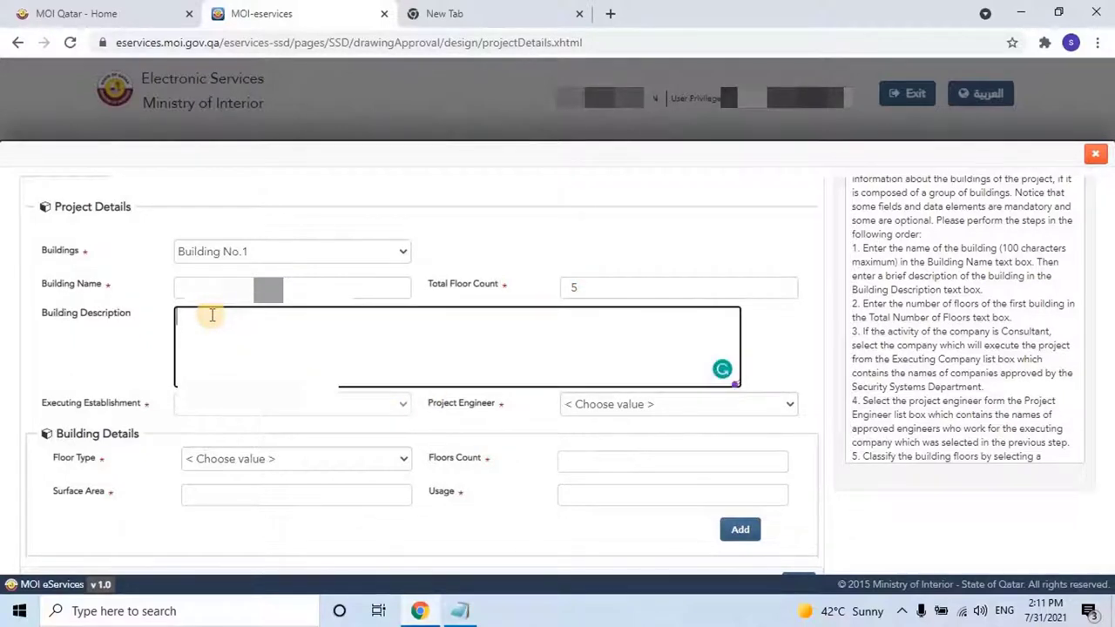
type("Villa")
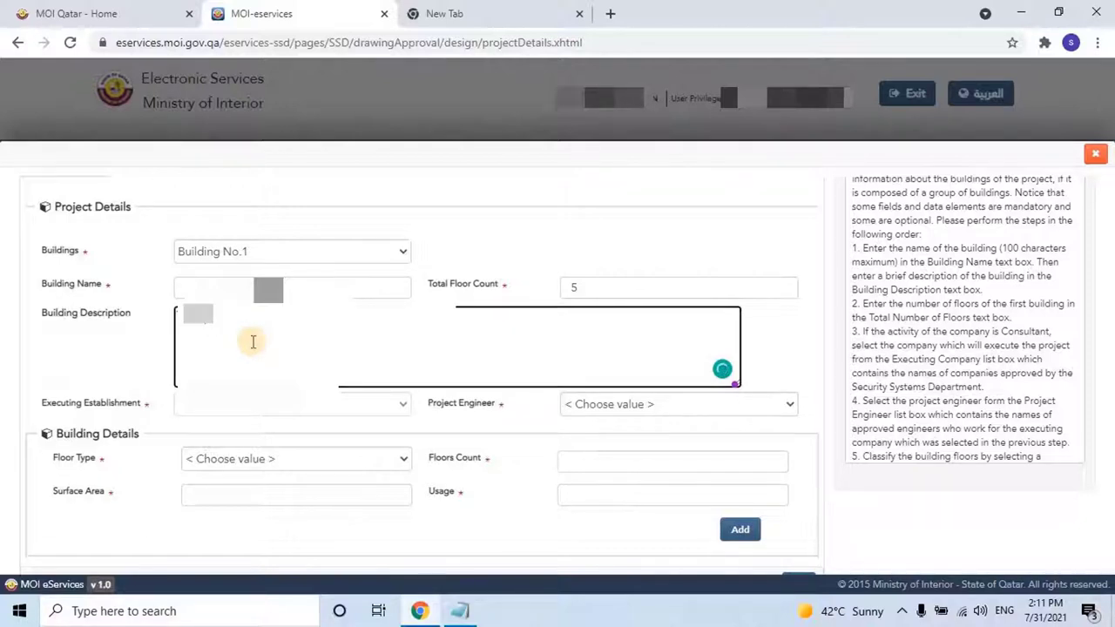
type(" sephora")
mouse_move(225, 351)
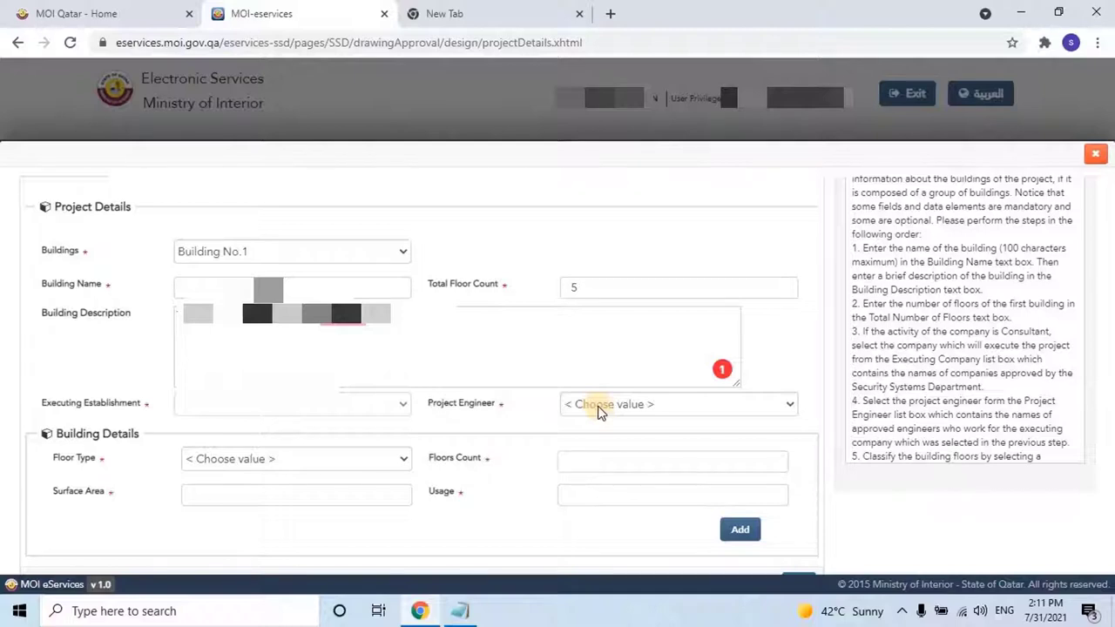
left_click(598, 412)
left_click(634, 452)
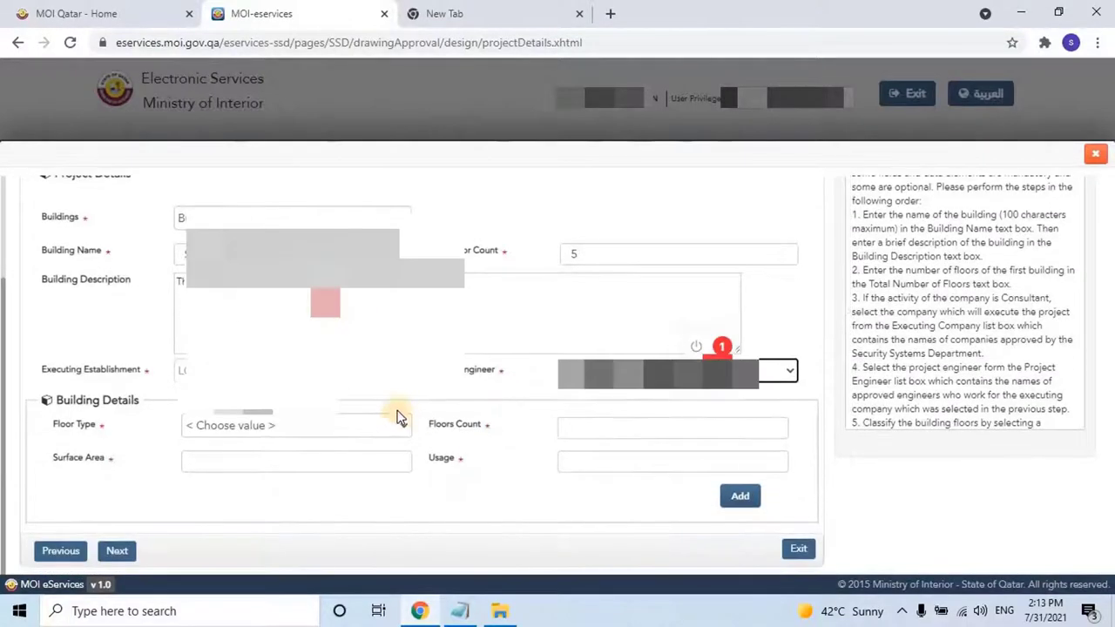
Add a Lower Ground Floor entry to the building details with floors count 1, surface area 9720 and usage 9720.
left_click(403, 427)
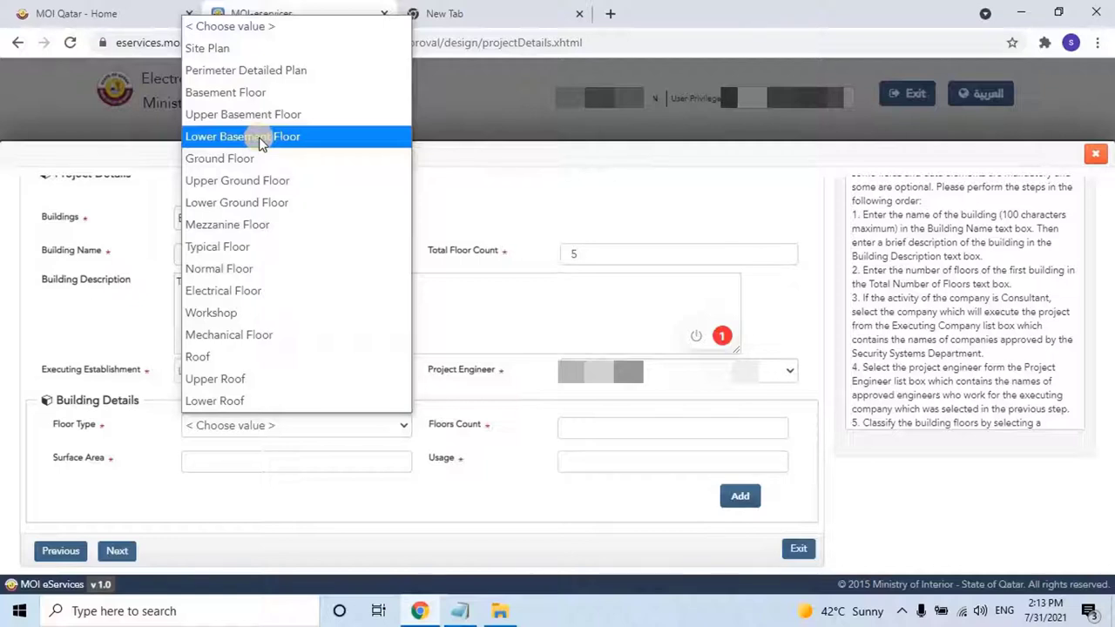
left_click(248, 202)
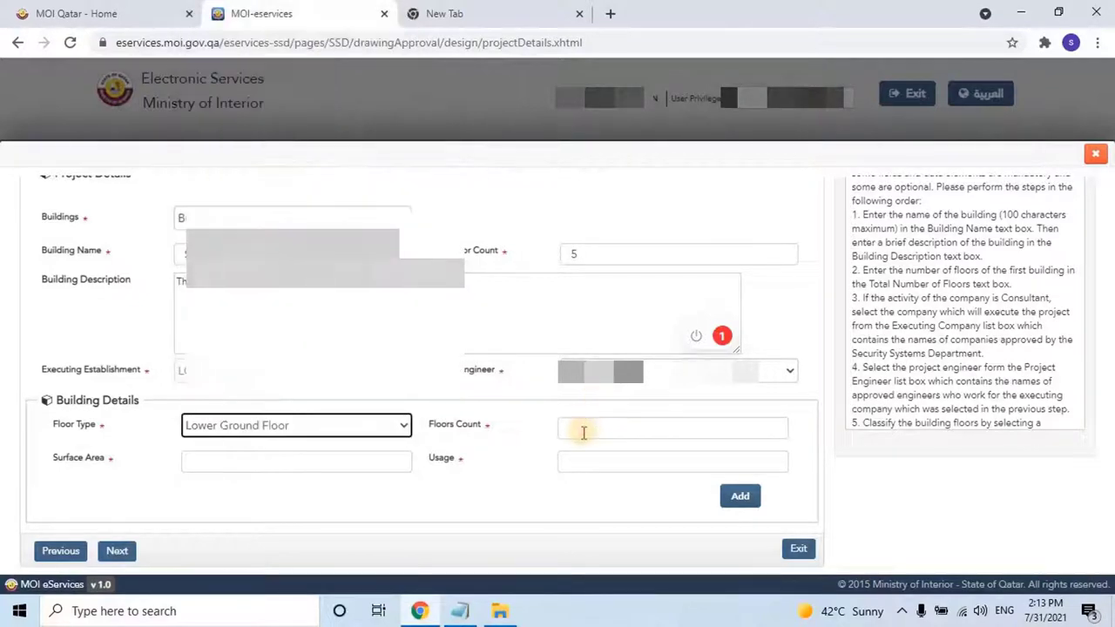
left_click(584, 433)
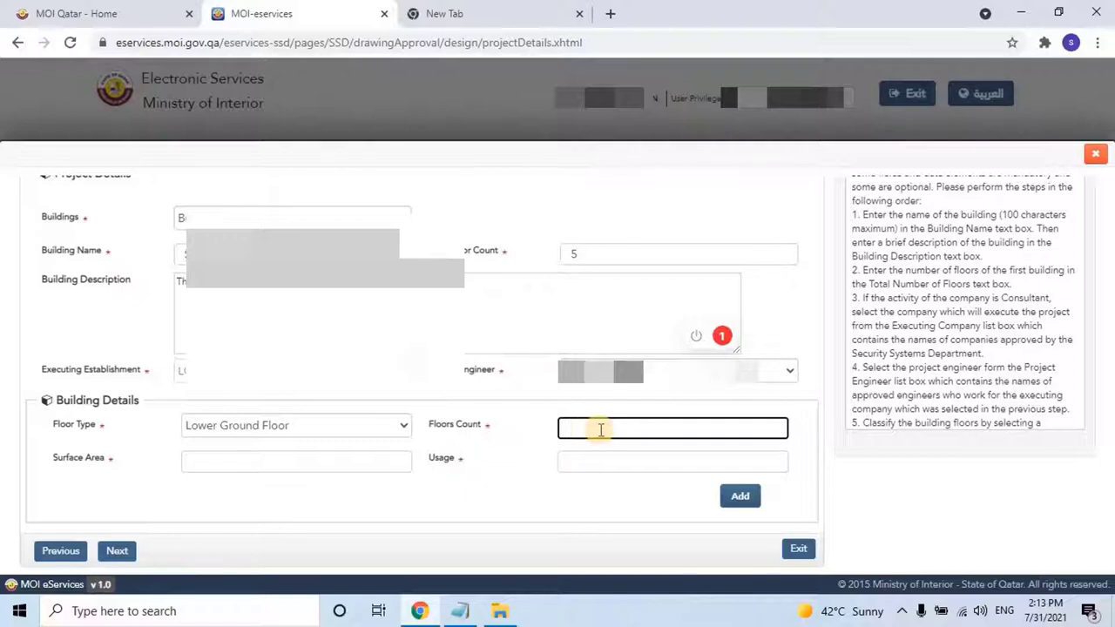
type("1")
left_click(299, 462)
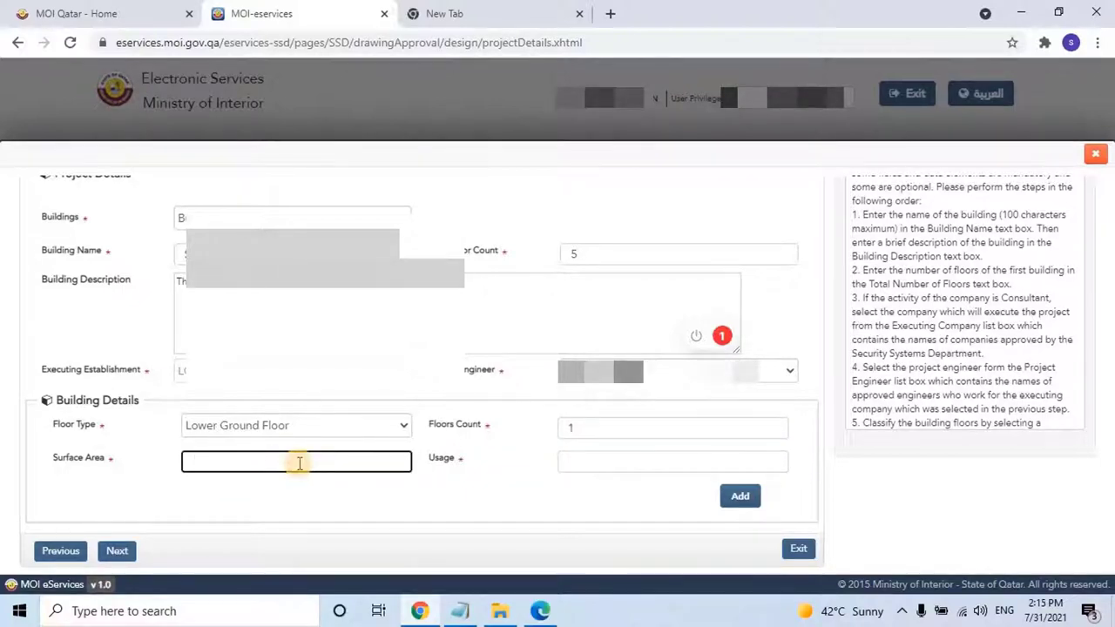
type("97")
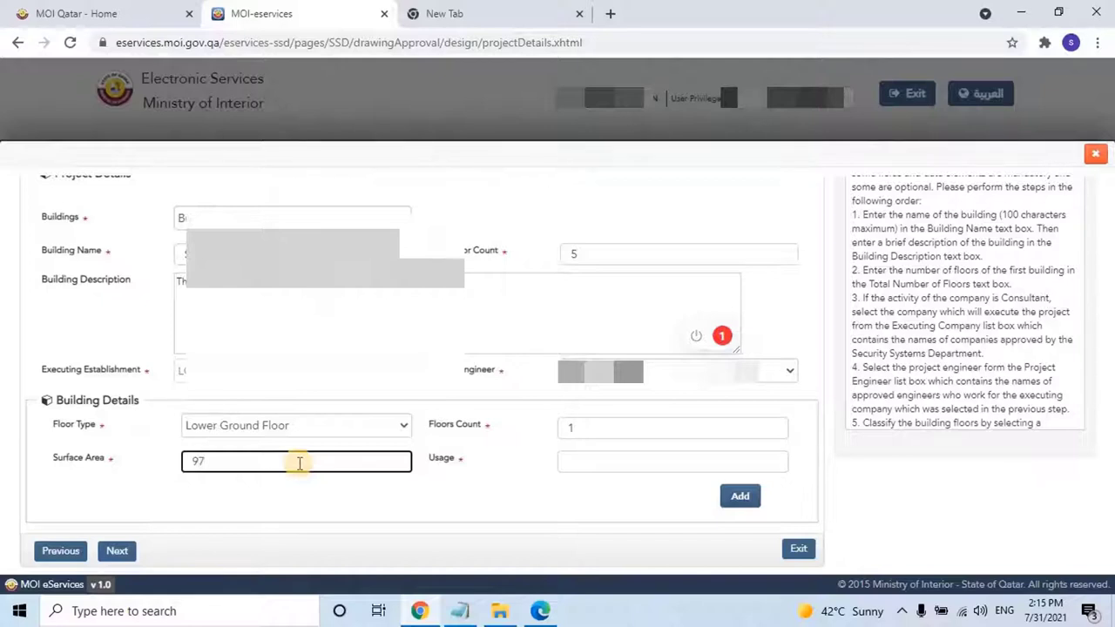
type("20")
left_click(601, 464)
type("9720")
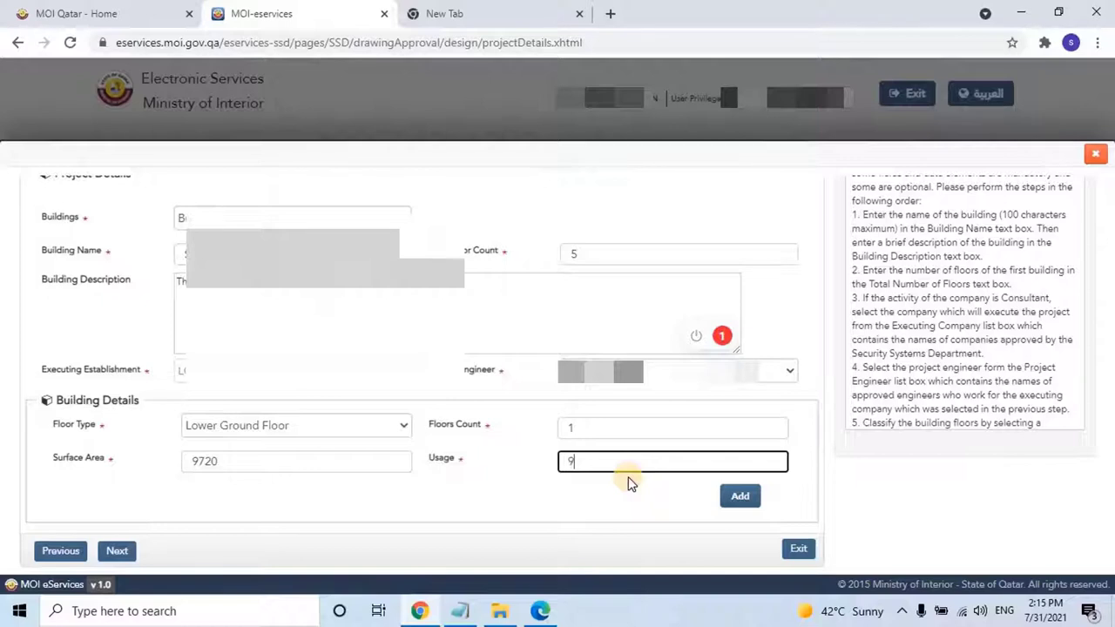
left_click(737, 503)
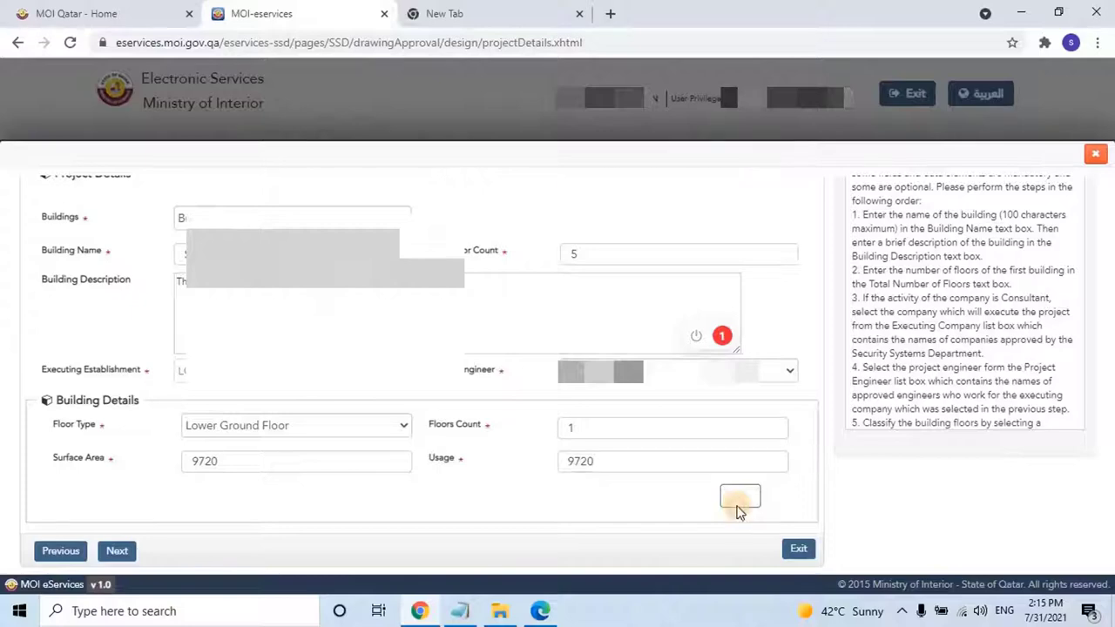
Check the building's floor list and continue to the project owner page.
scroll(396, 483, "down", 1)
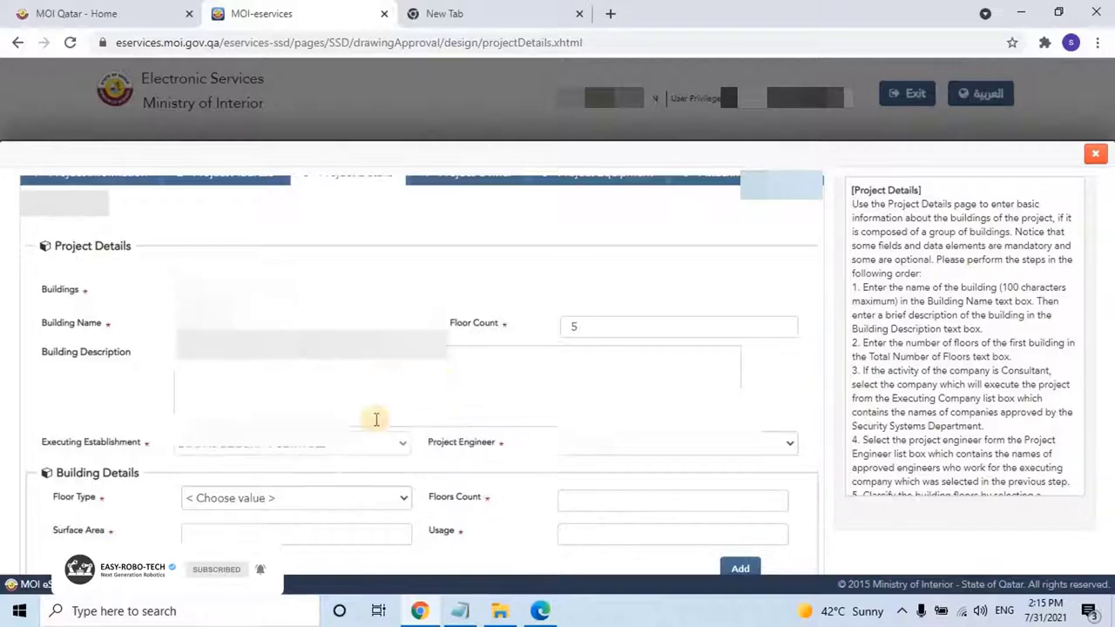
scroll(1088, 518, "down", 3)
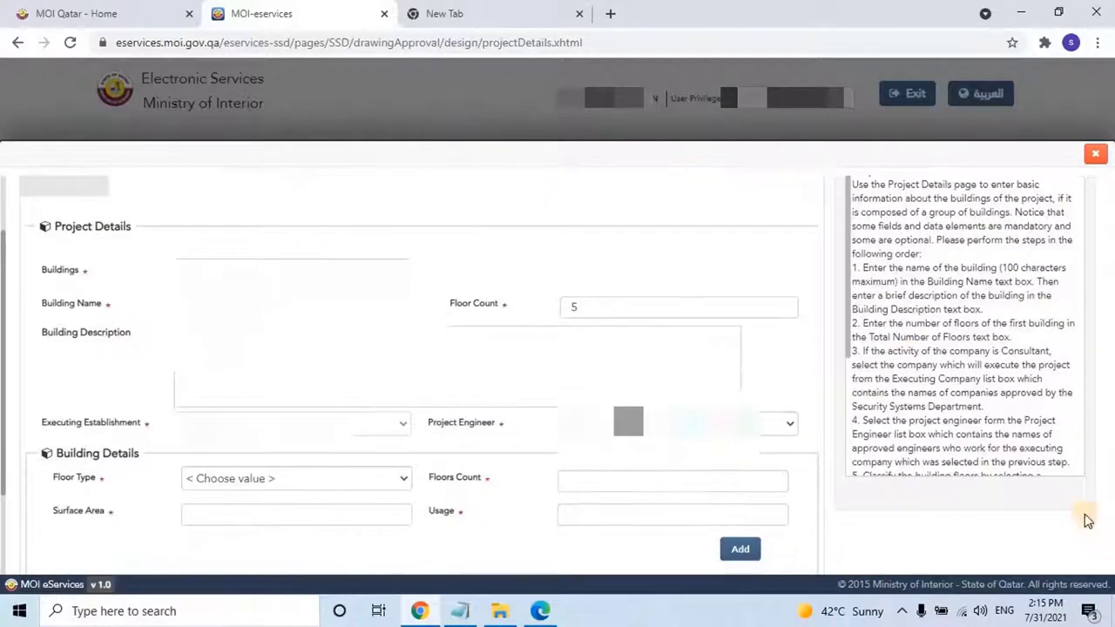
scroll(416, 457, "down", 1)
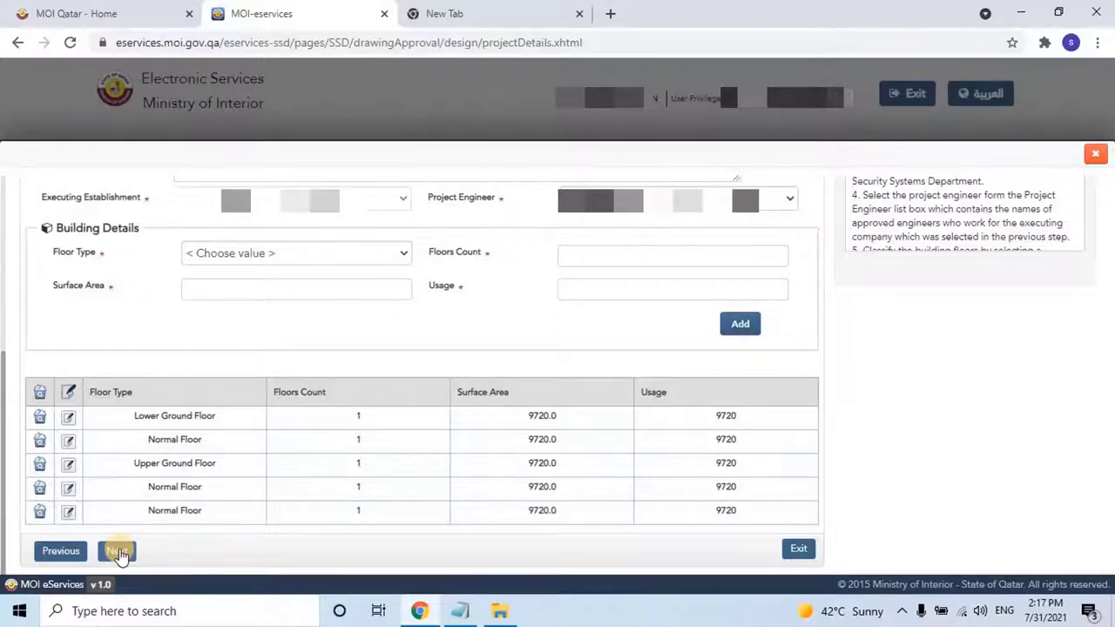
left_click(118, 552)
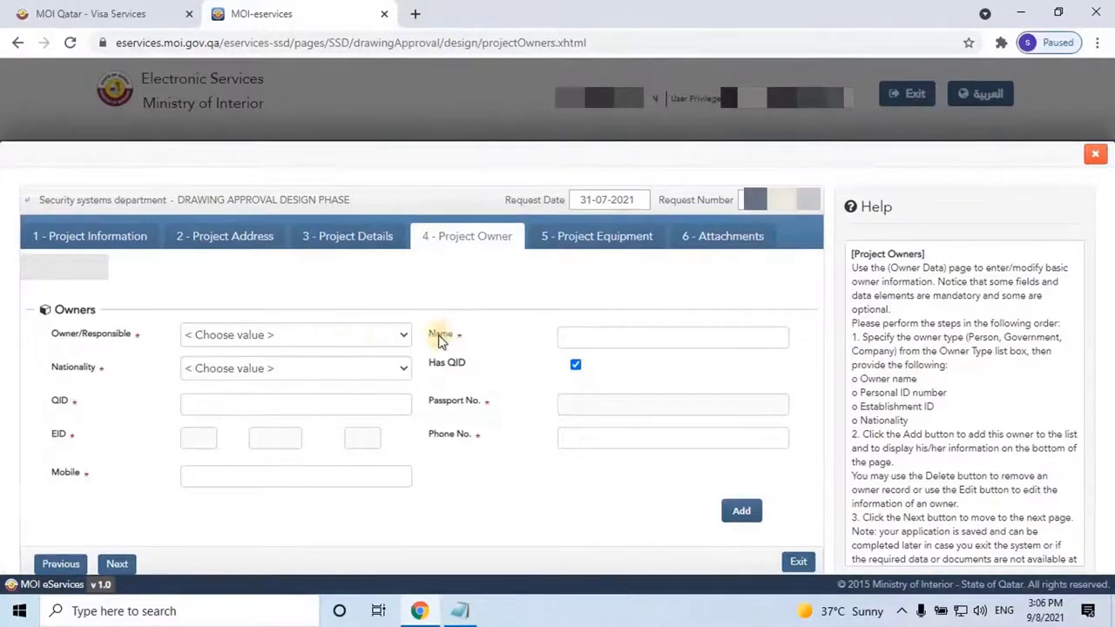
Set the owner type to personal and fill in the owner's name.
scroll(410, 322, "down", 1)
left_click(373, 315)
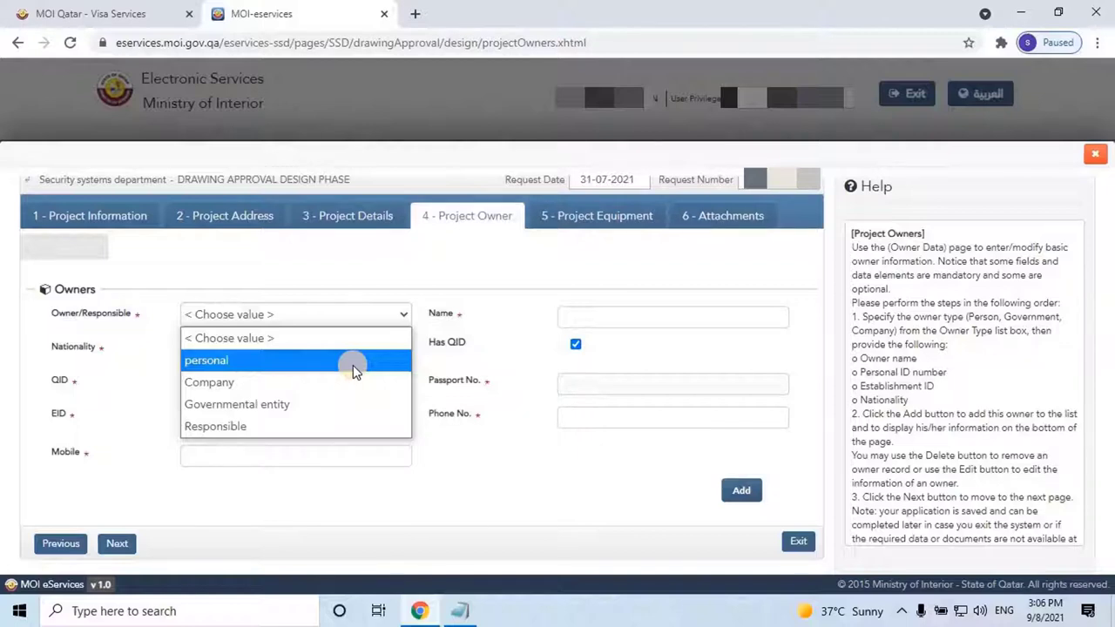
left_click(353, 369)
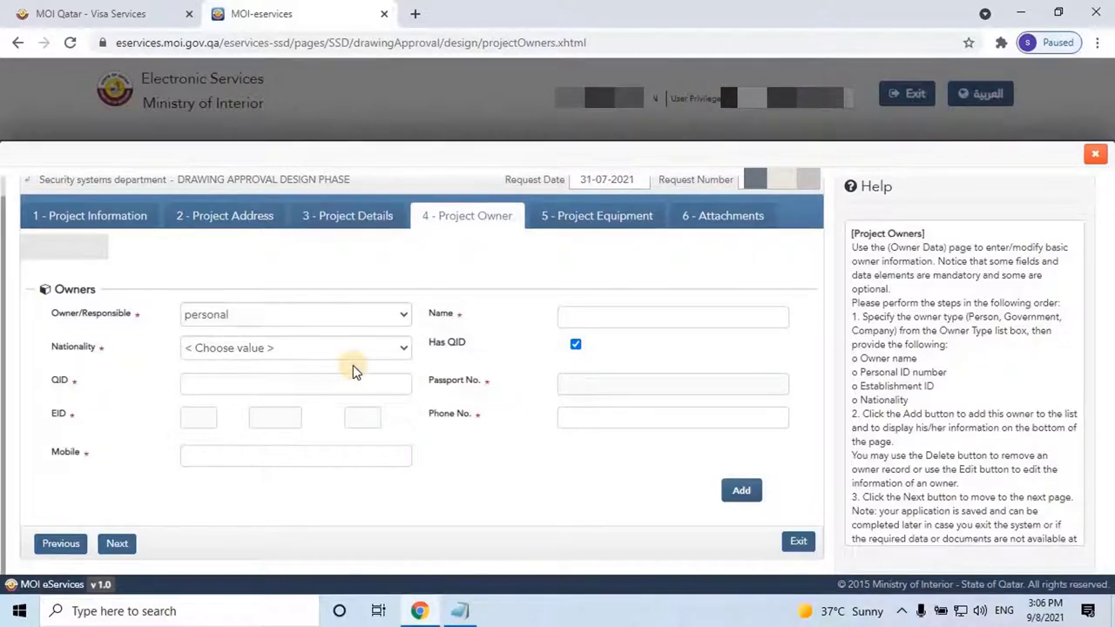
left_click(578, 315)
key("Down")
key("Return")
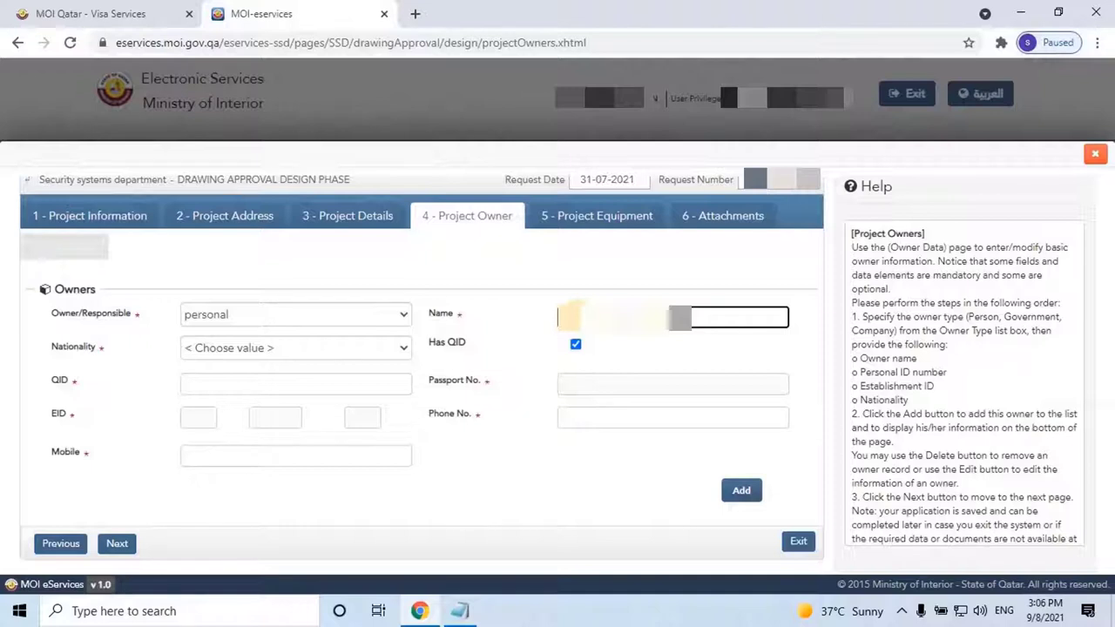
Choose the owner's nationality in the project owner details.
left_click(399, 353)
key("Down")
key("Page_Down")
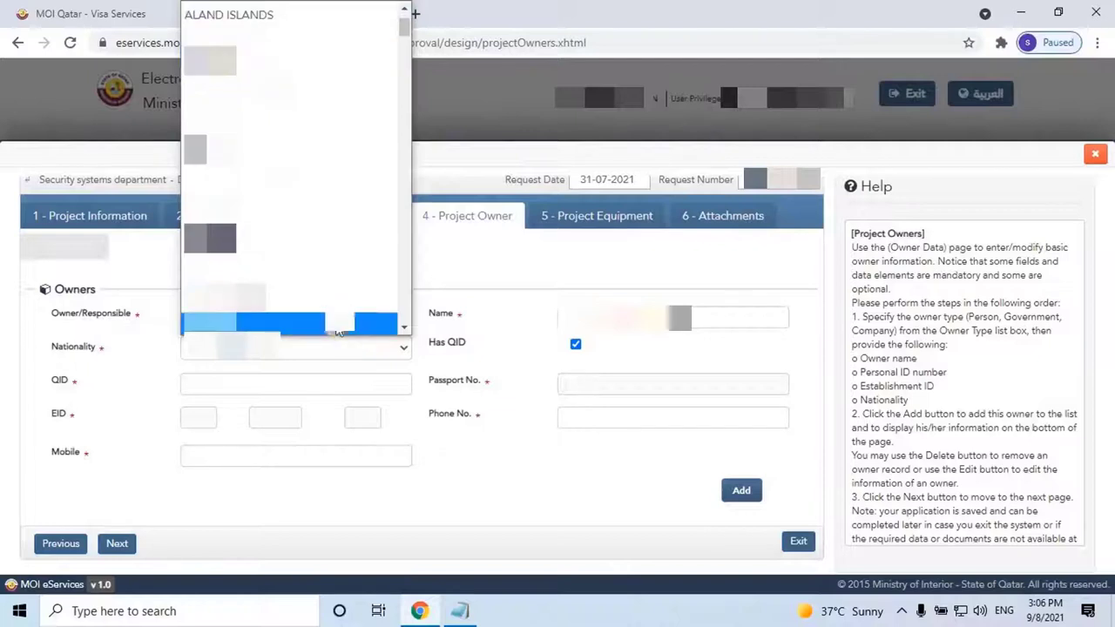
key("Up")
key("Up")
key("Up")
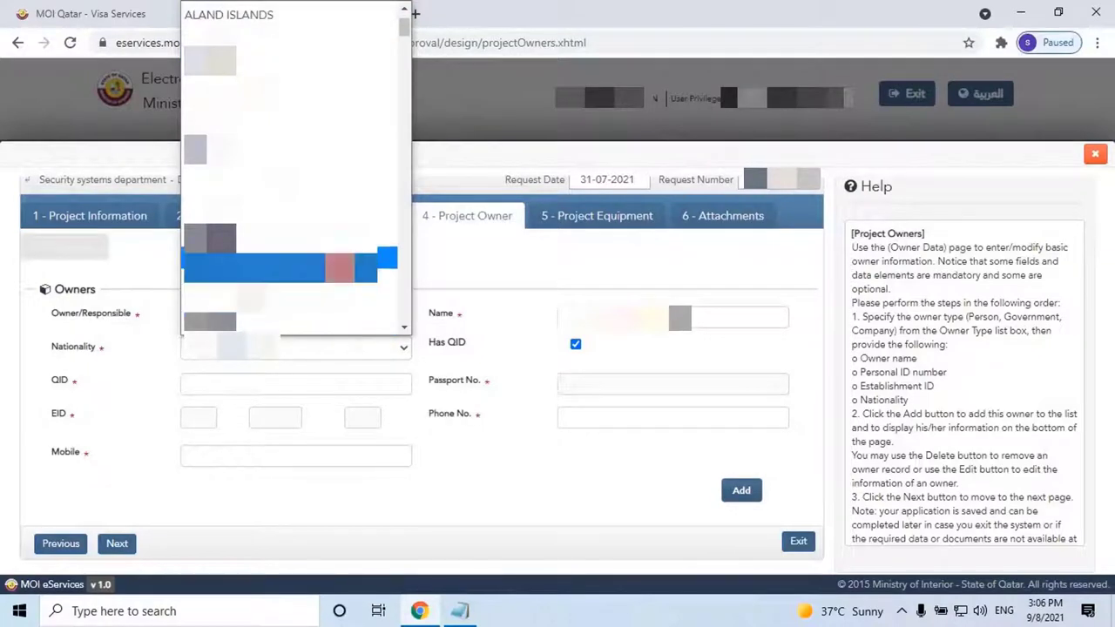
key("Return")
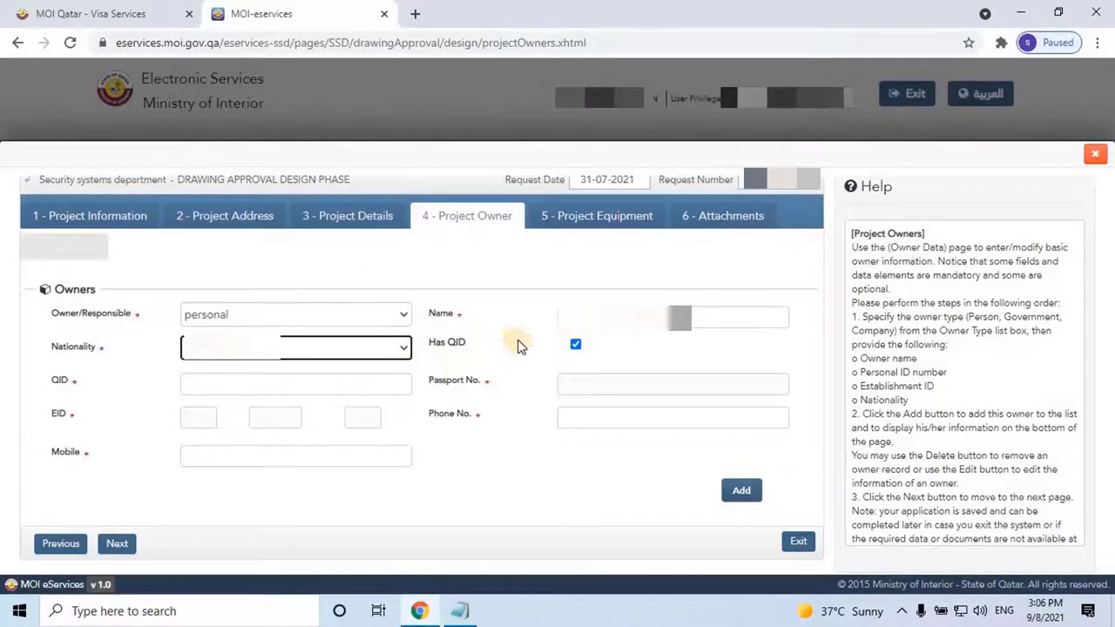
Enter the owner's QID, mobile number and phone number, and add the owner to the project.
left_click(282, 381)
key("ctrl+v")
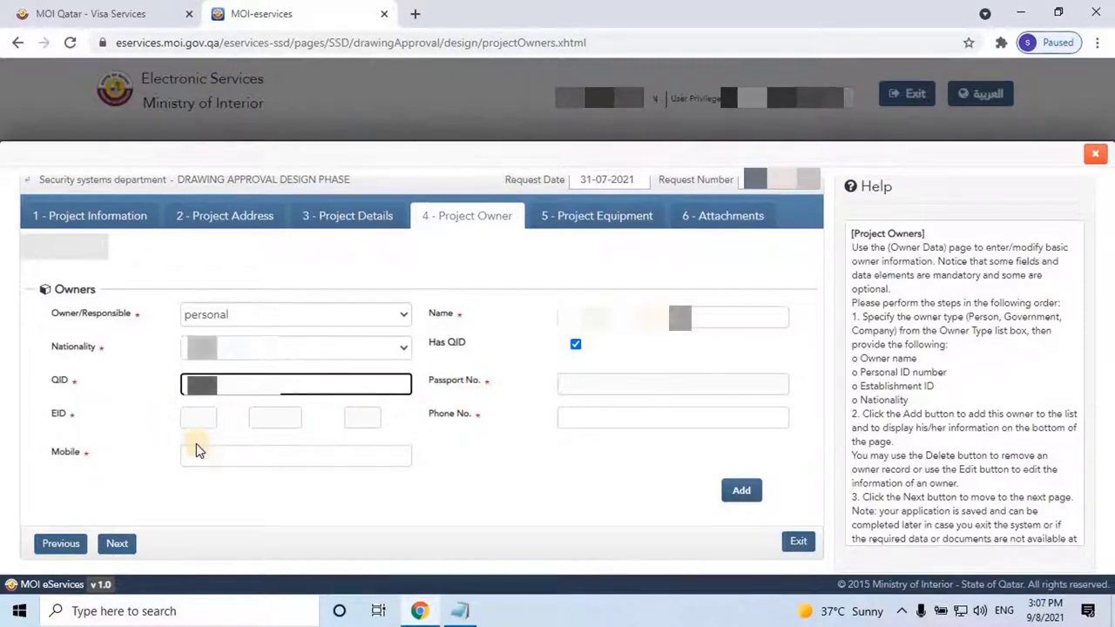
left_click(228, 460)
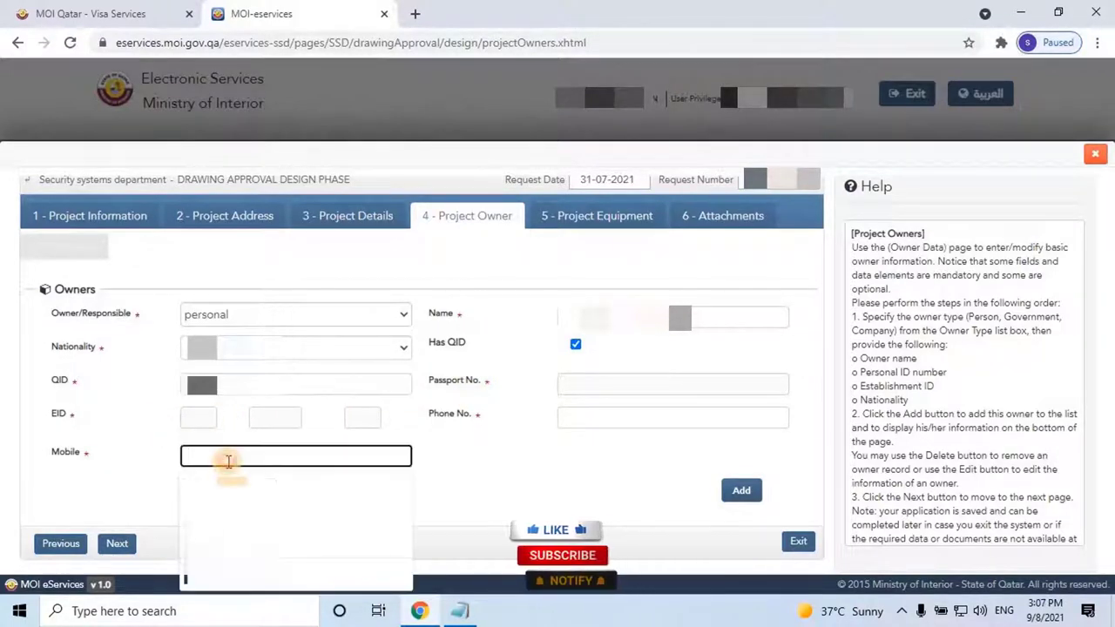
type("********")
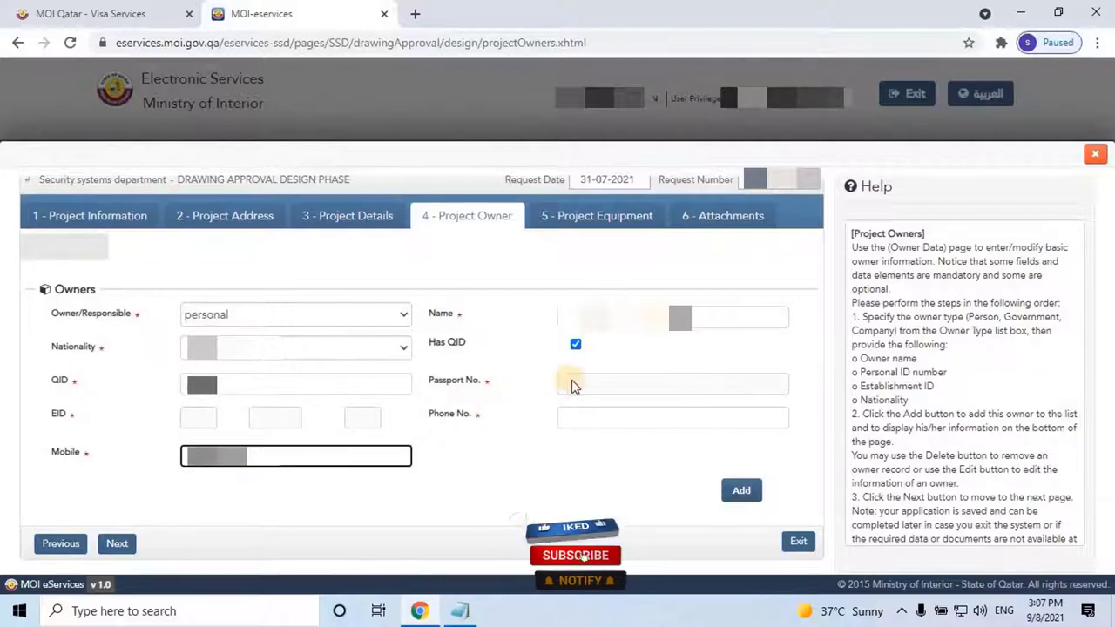
left_click(570, 418)
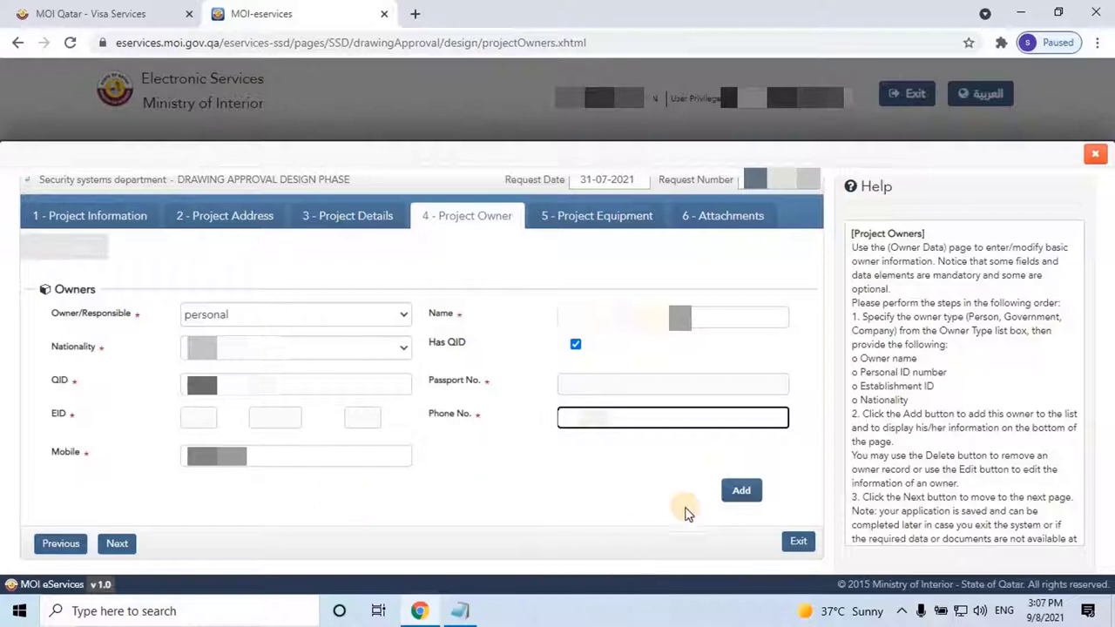
left_click(741, 497)
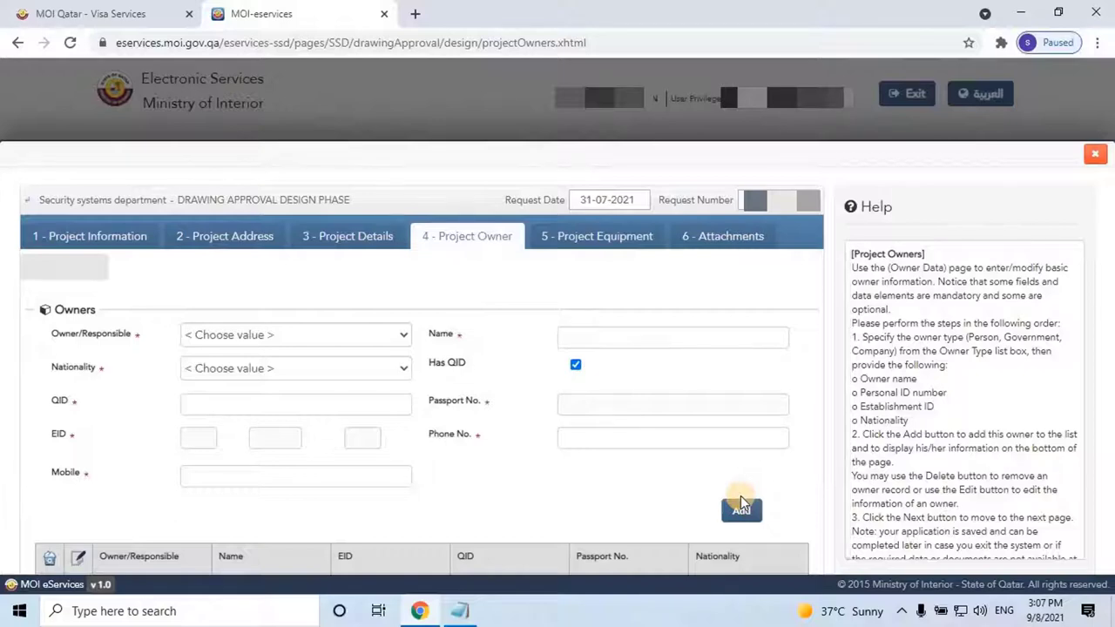
Check the added owner in the owners list and continue to the project equipment page.
scroll(688, 512, "down", 1)
scroll(687, 512, "down", 1)
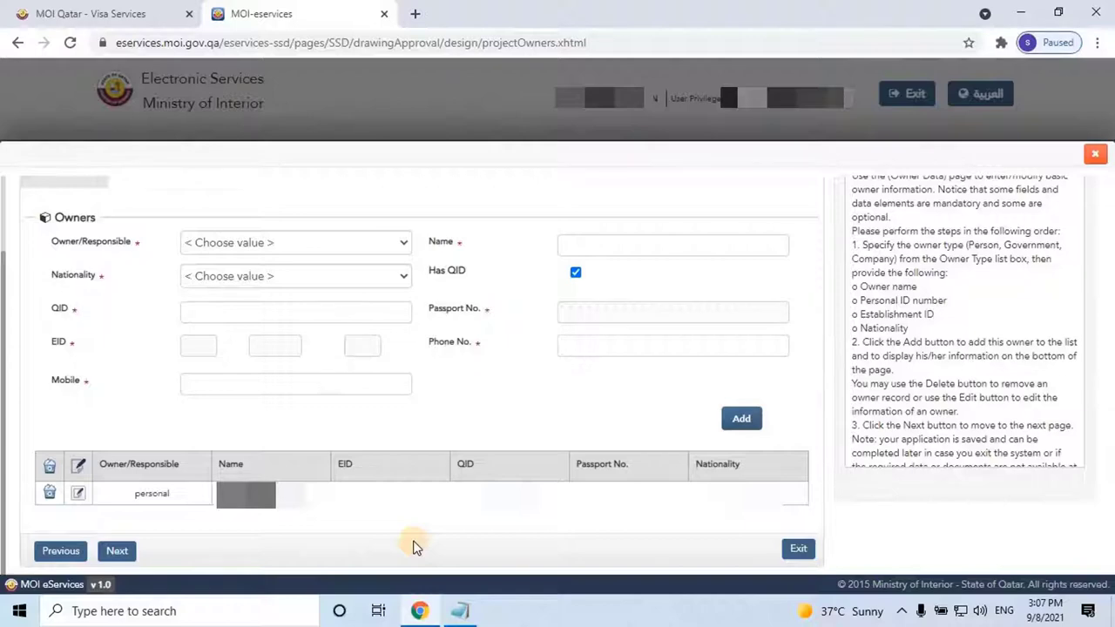
left_click(113, 554)
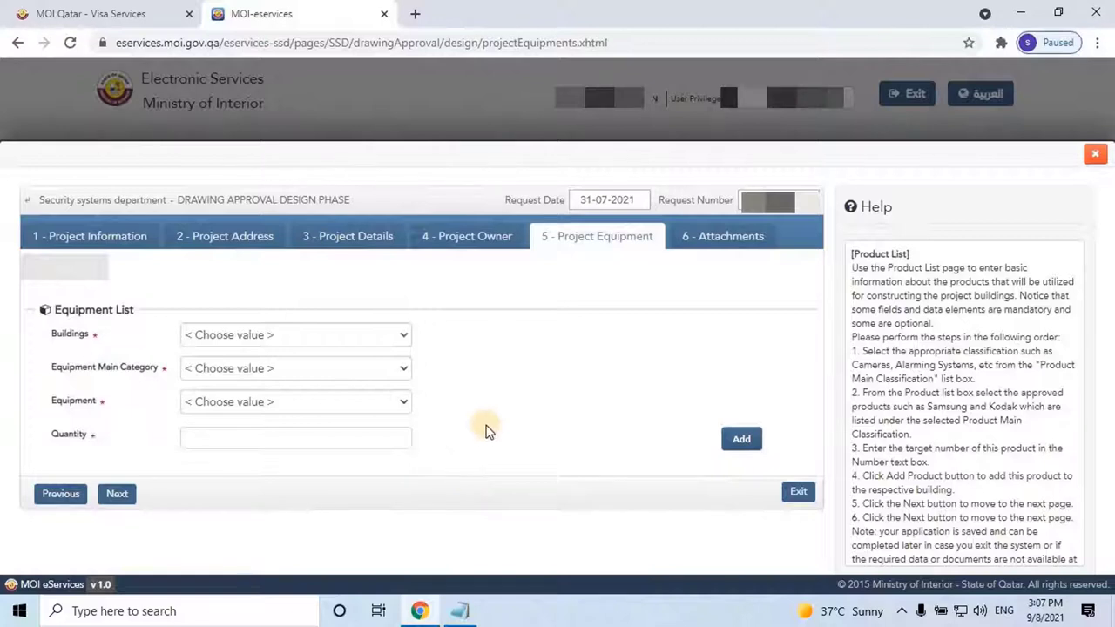
Select the project's building for the equipment entry and set the main category to Network Video Recorder NVR.
left_click(404, 339)
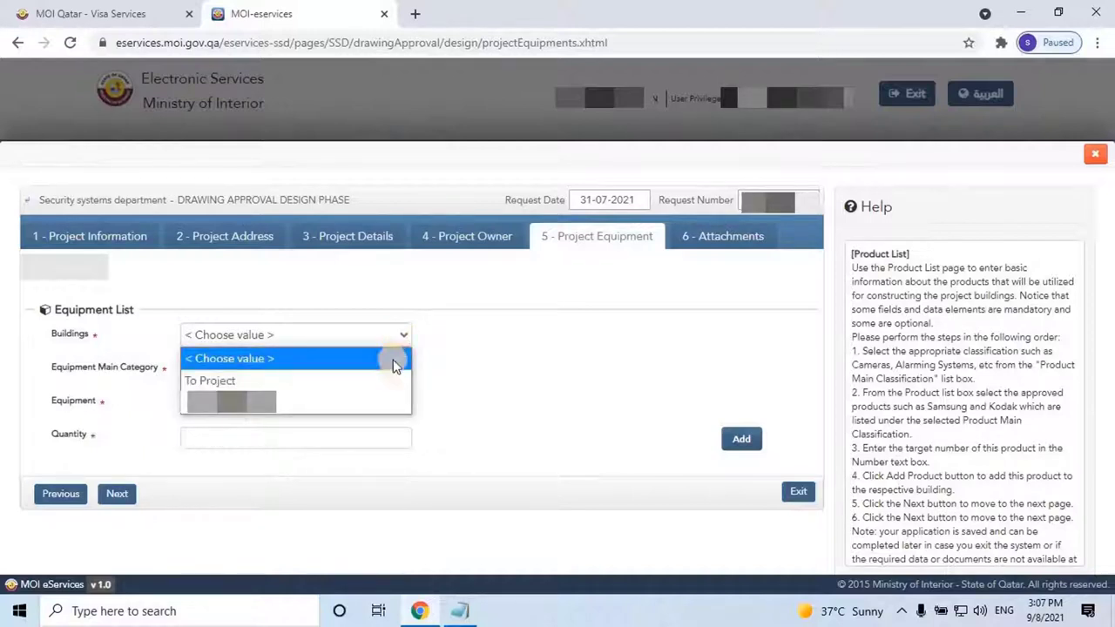
left_click(383, 401)
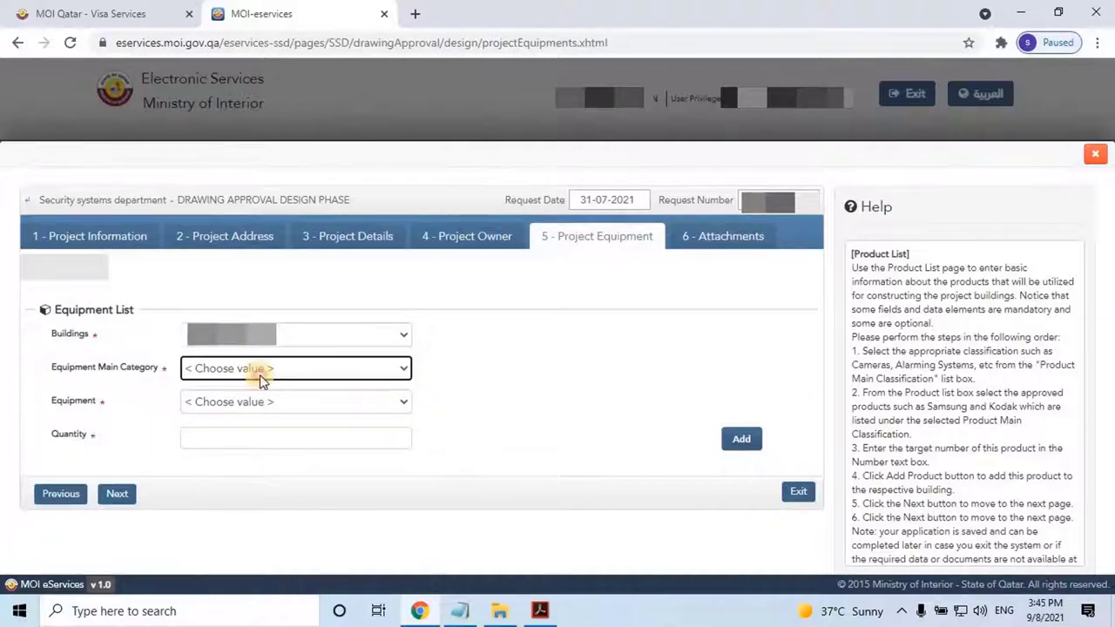
left_click(260, 373)
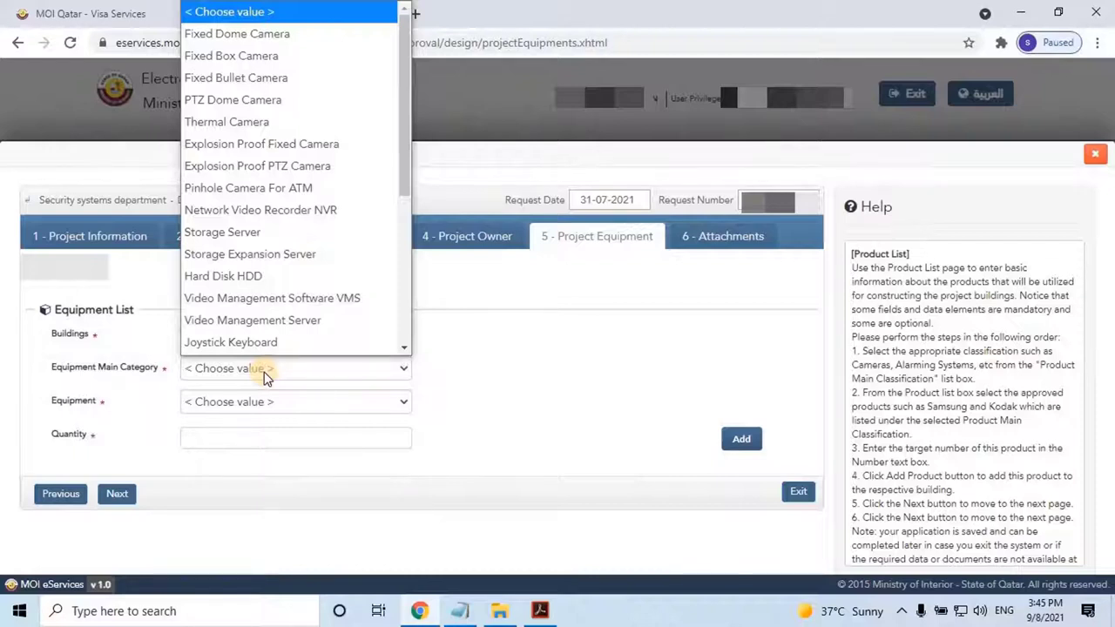
scroll(266, 240, "down", 1)
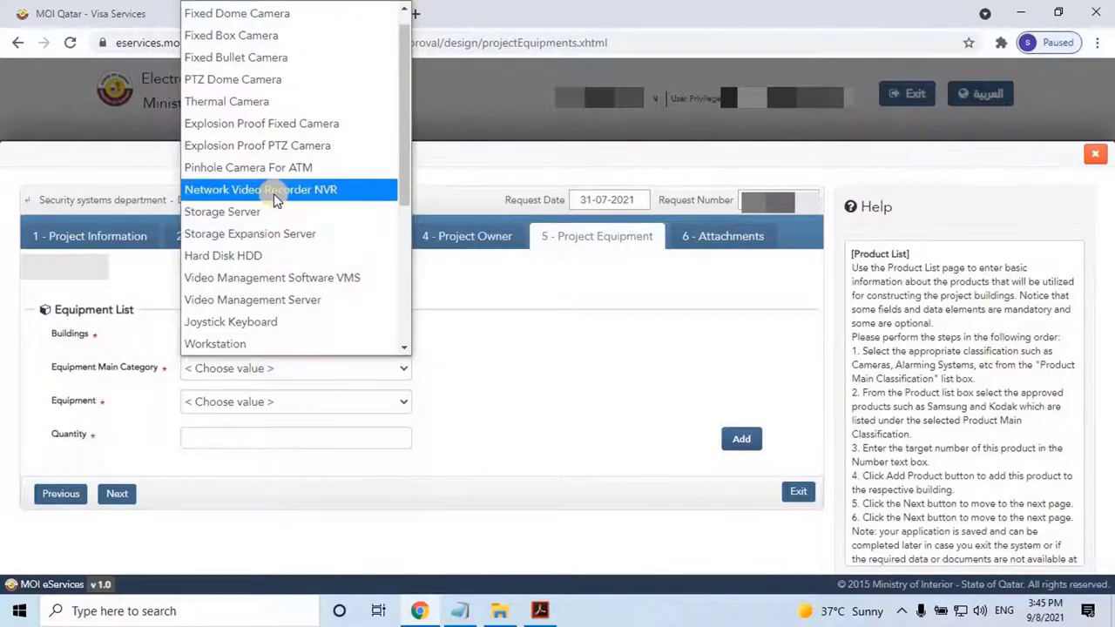
left_click(276, 199)
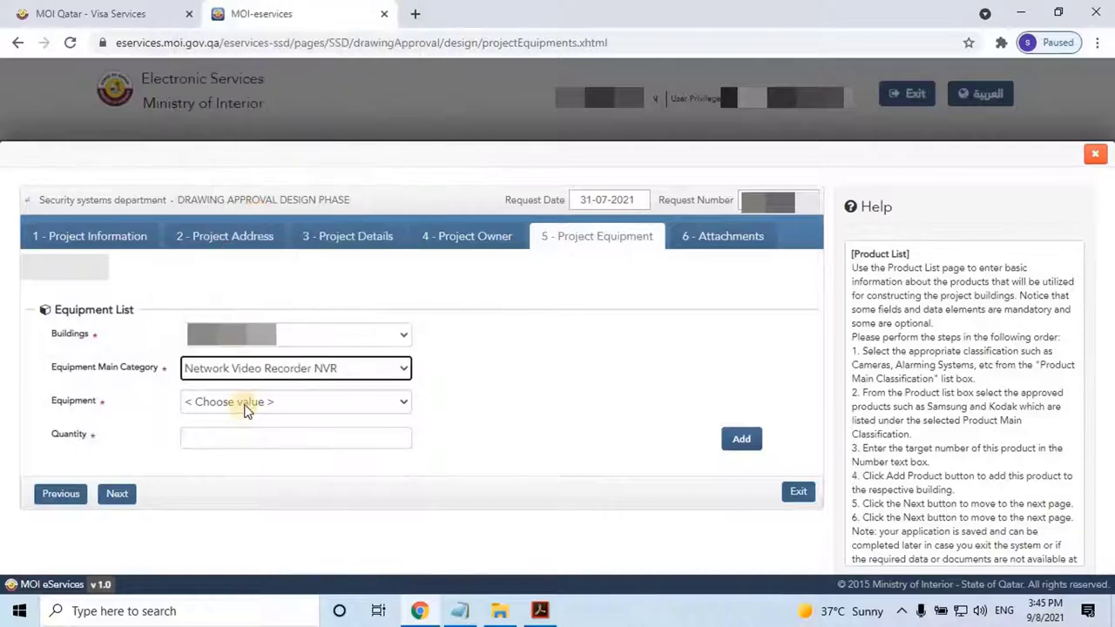
Look through the NVR equipment models whose names begin with D for the recorder used in the project.
left_click(245, 410)
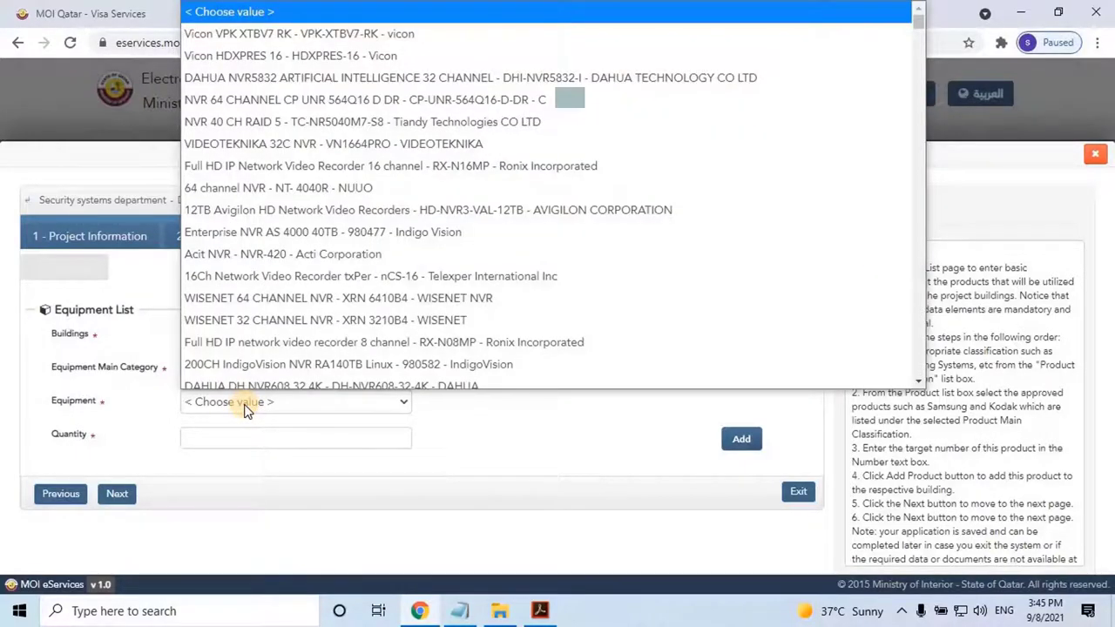
key("d")
key("d")
key("d")
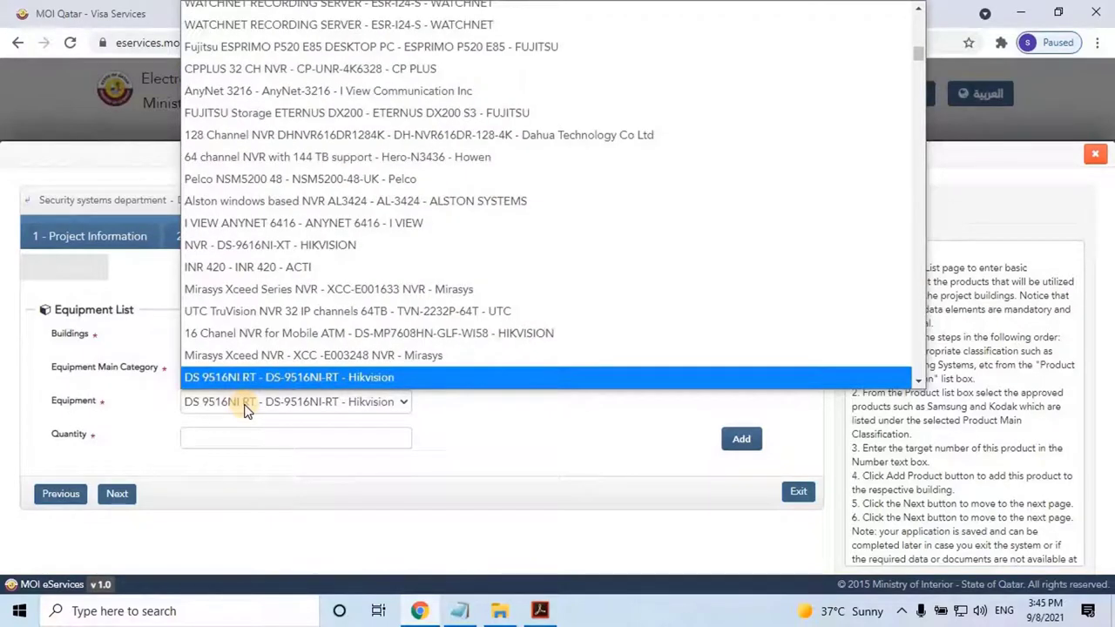
key("d")
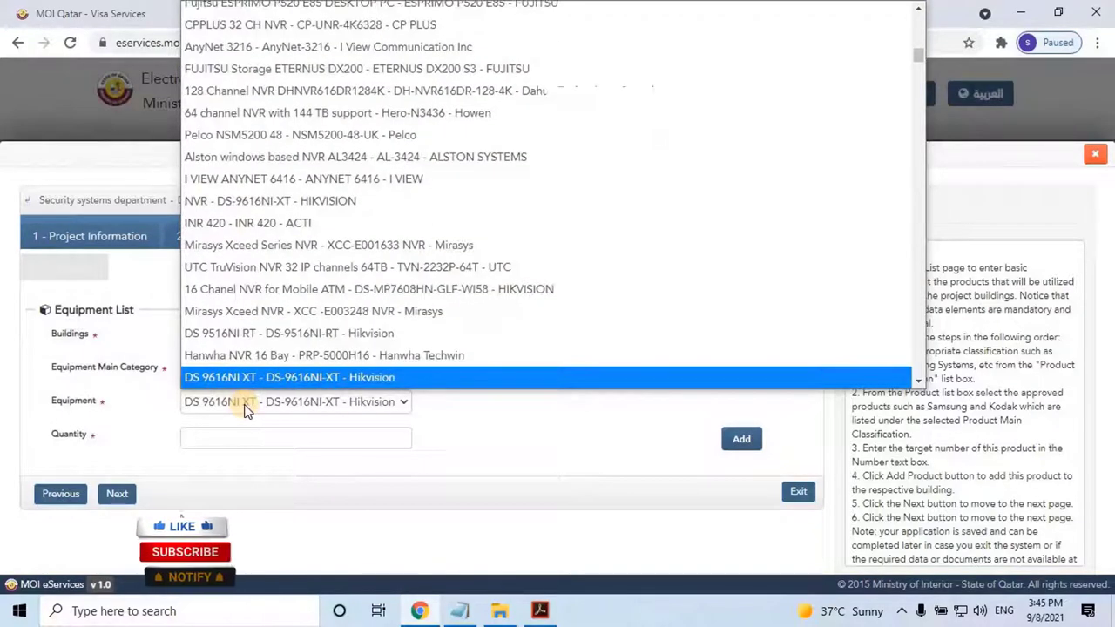
key("d")
key("d")
key("d")
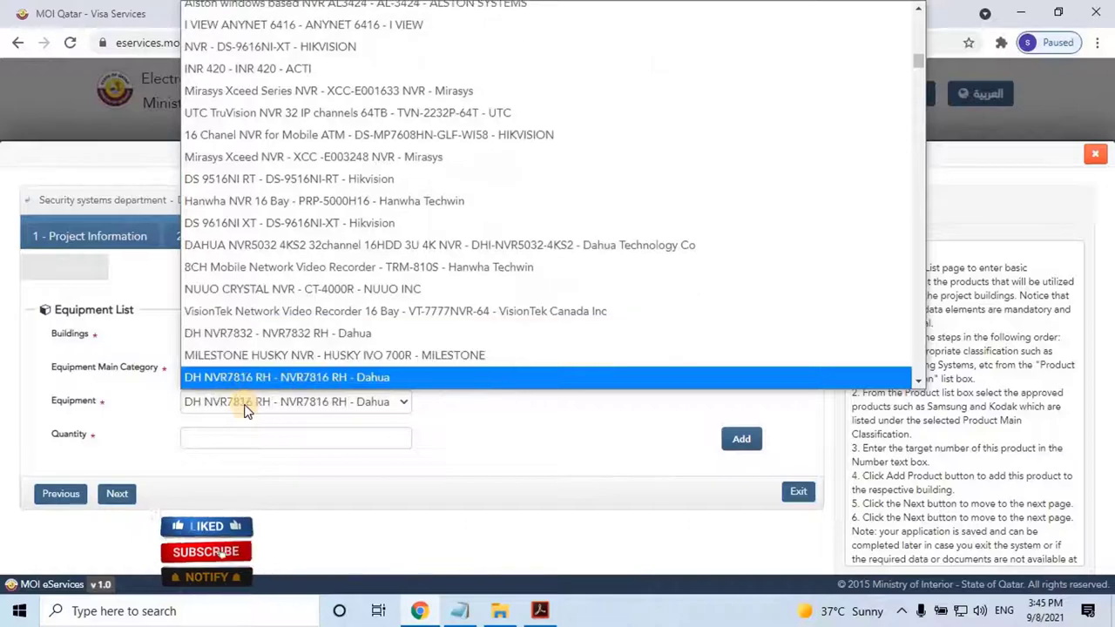
key("d")
key("d")
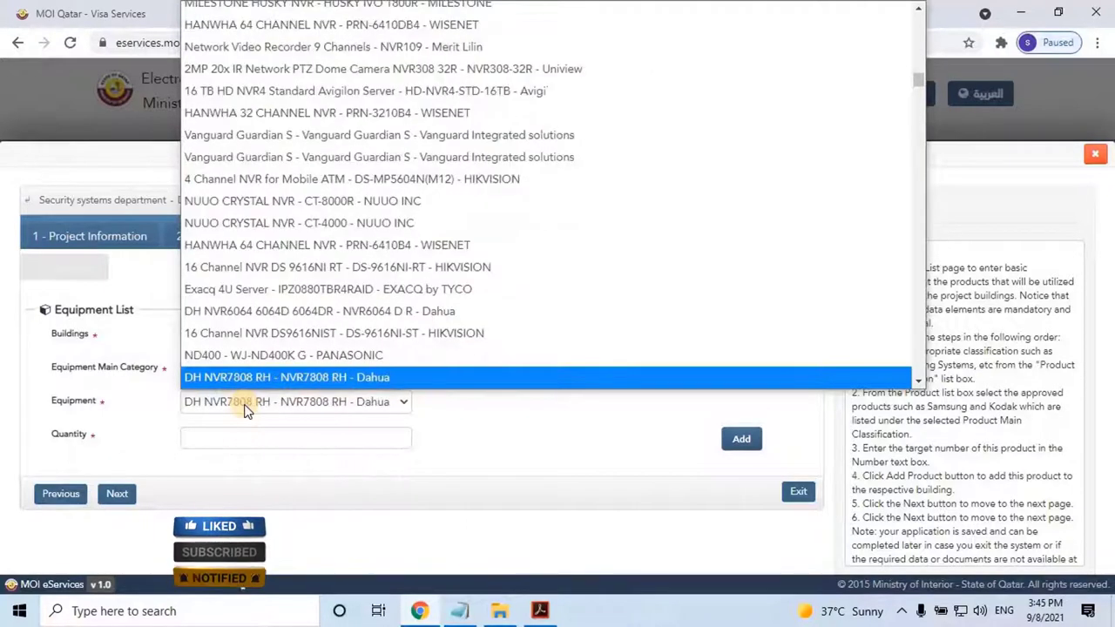
key("d")
key("d")
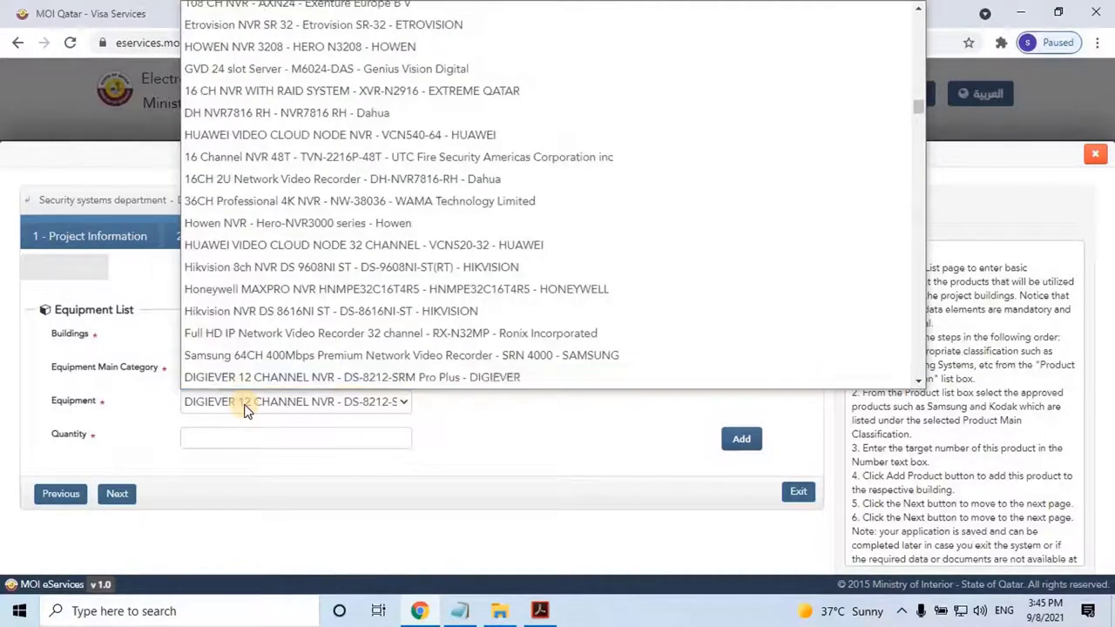
key("d")
key("d")
key("d")
key("d")
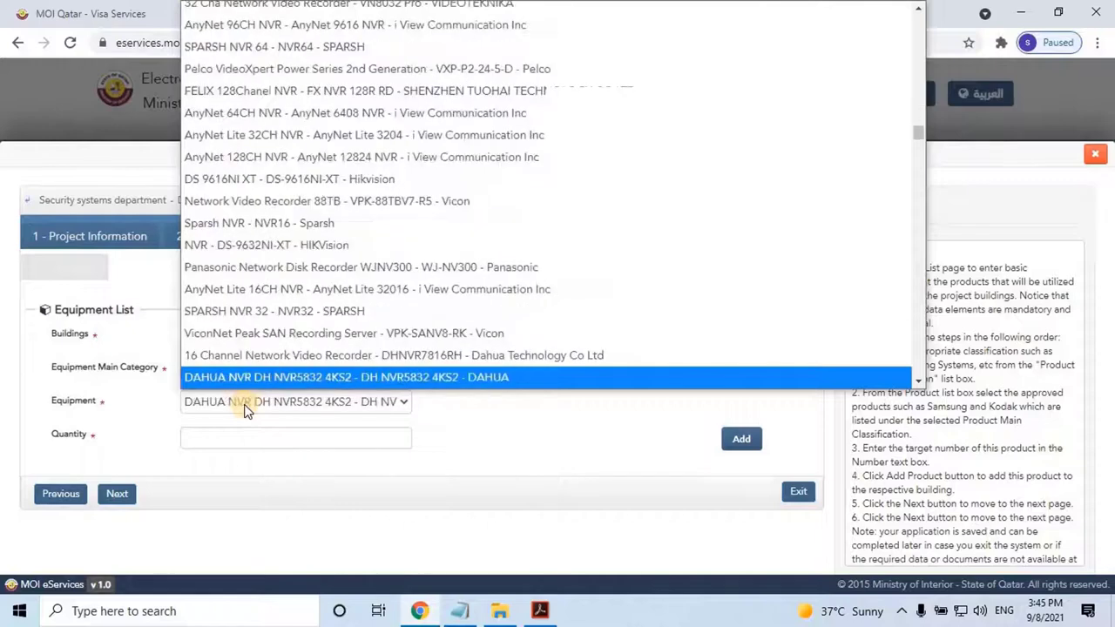
key("d")
key("d")
key("d")
key("d")
key("d")
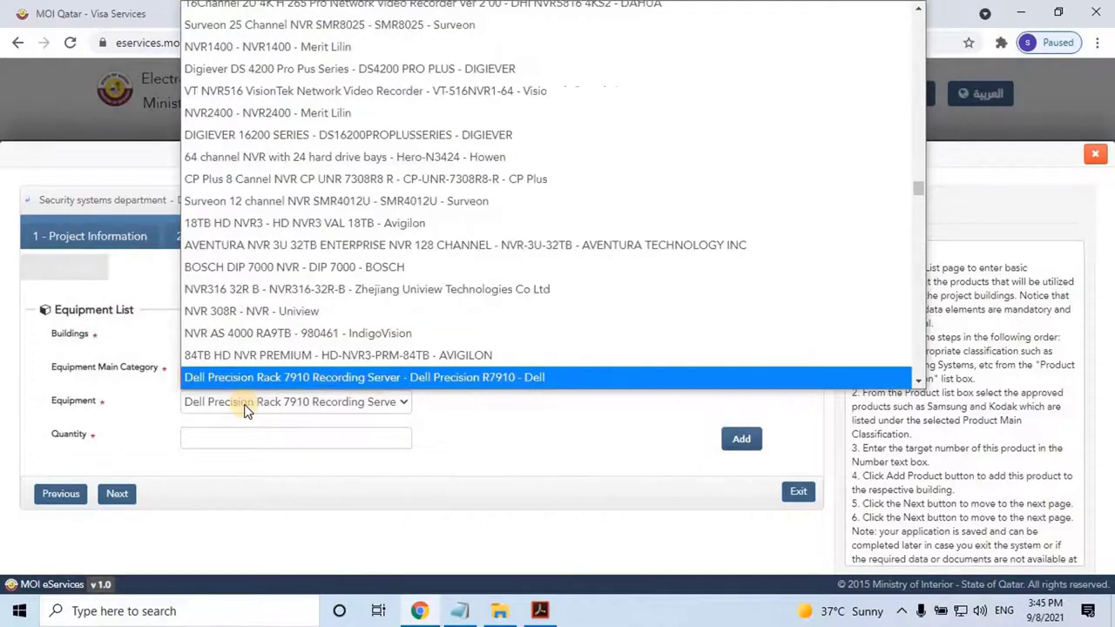
key("d")
key("d")
key("d")
key("d")
key("d")
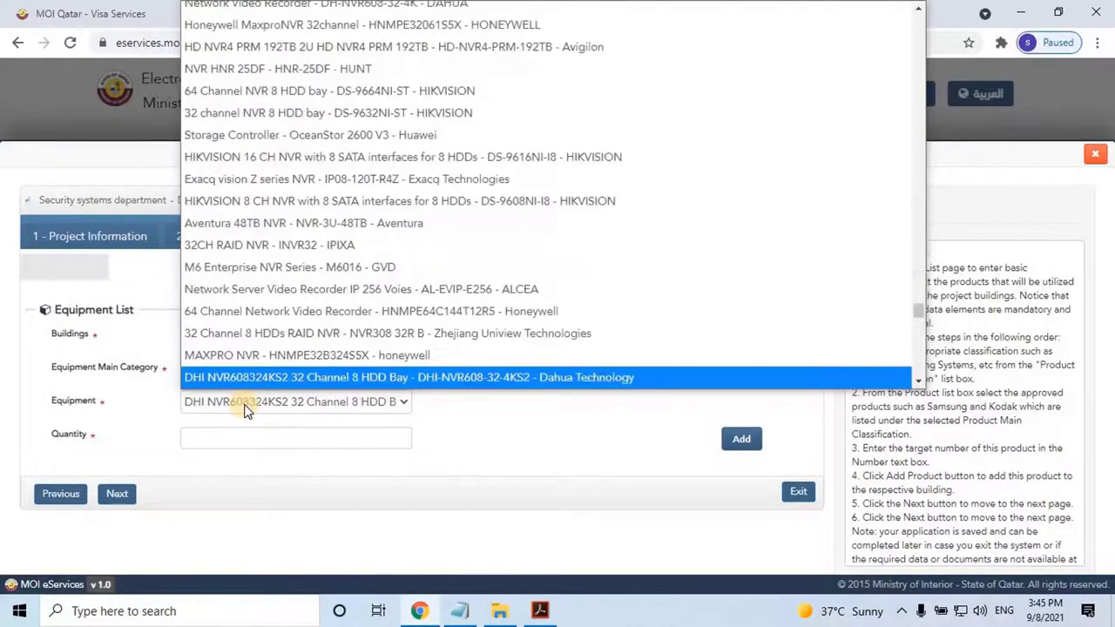
key("d")
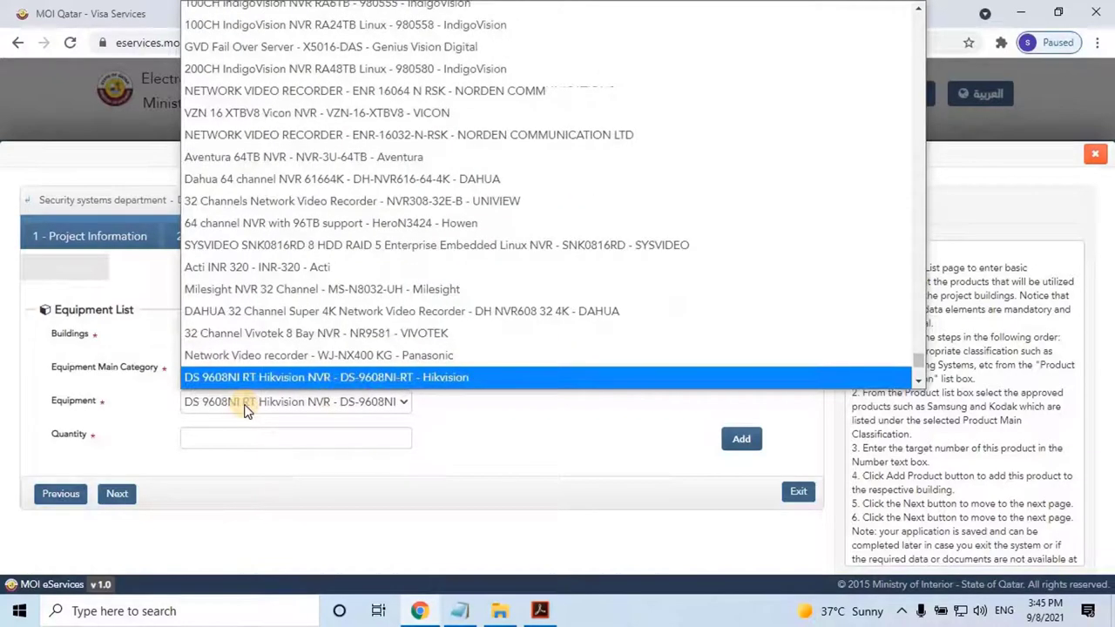
key("d")
key("d")
key("d")
key("d")
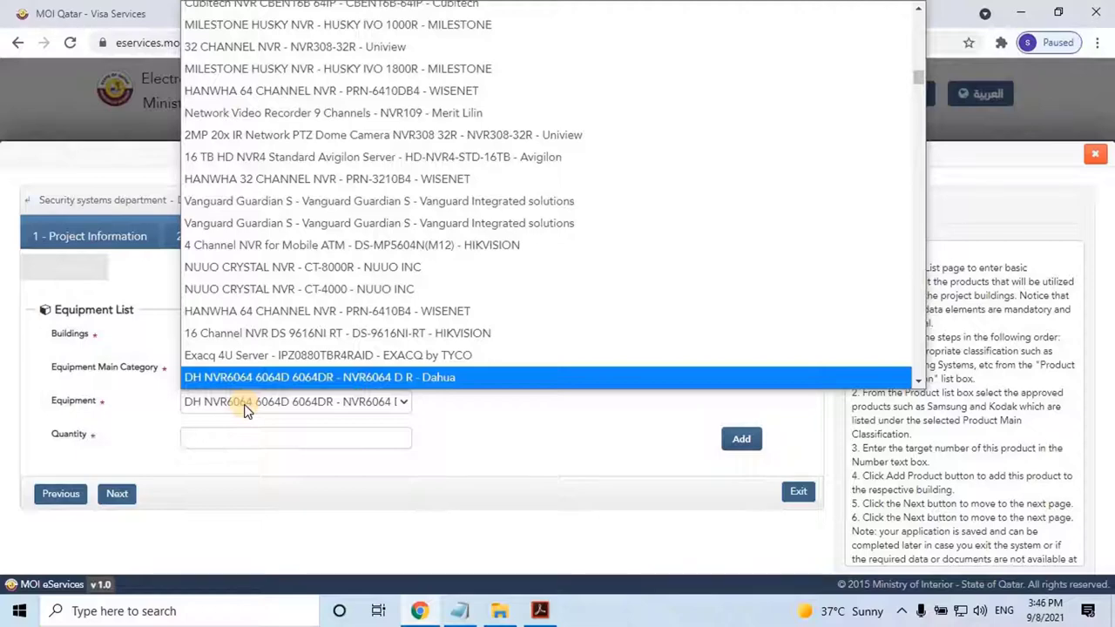
key("d")
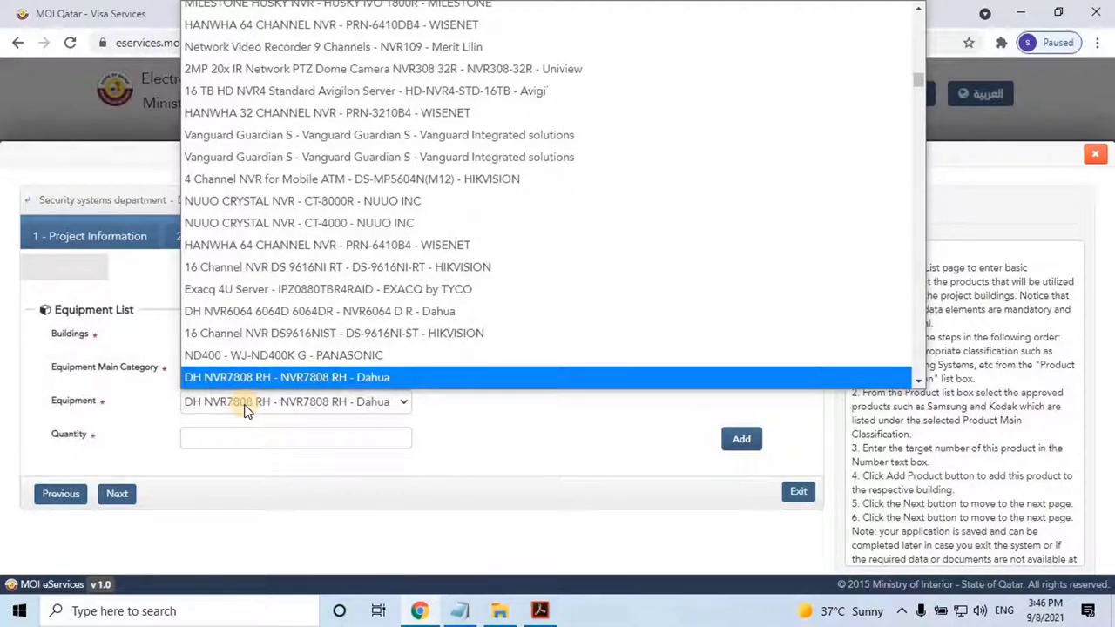
key("d")
key("d")
key("d")
key("d")
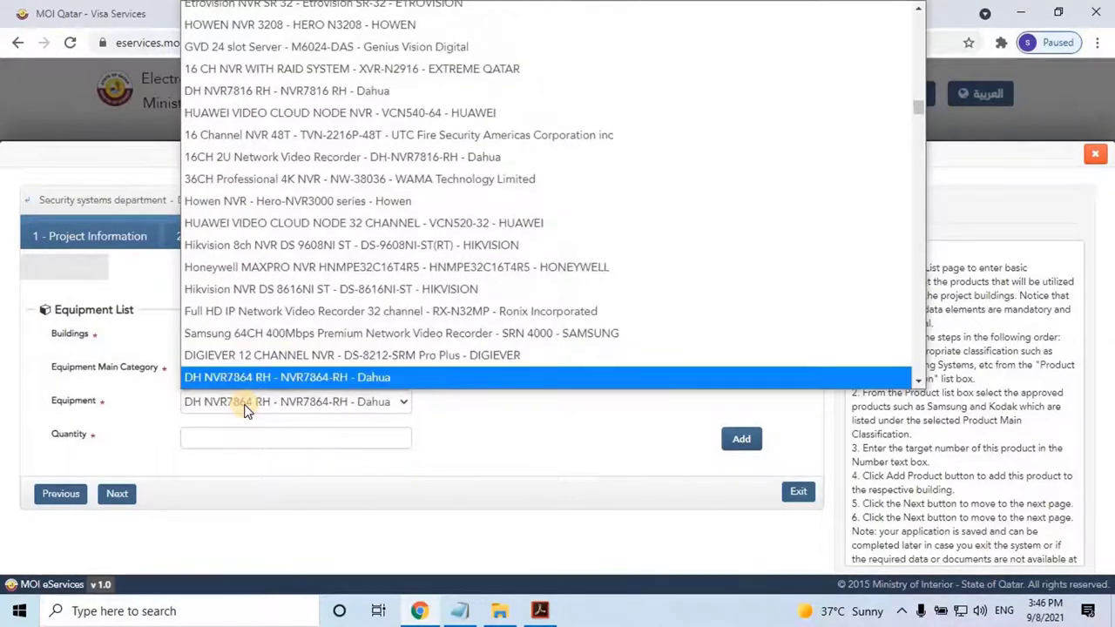
key("d")
key("d")
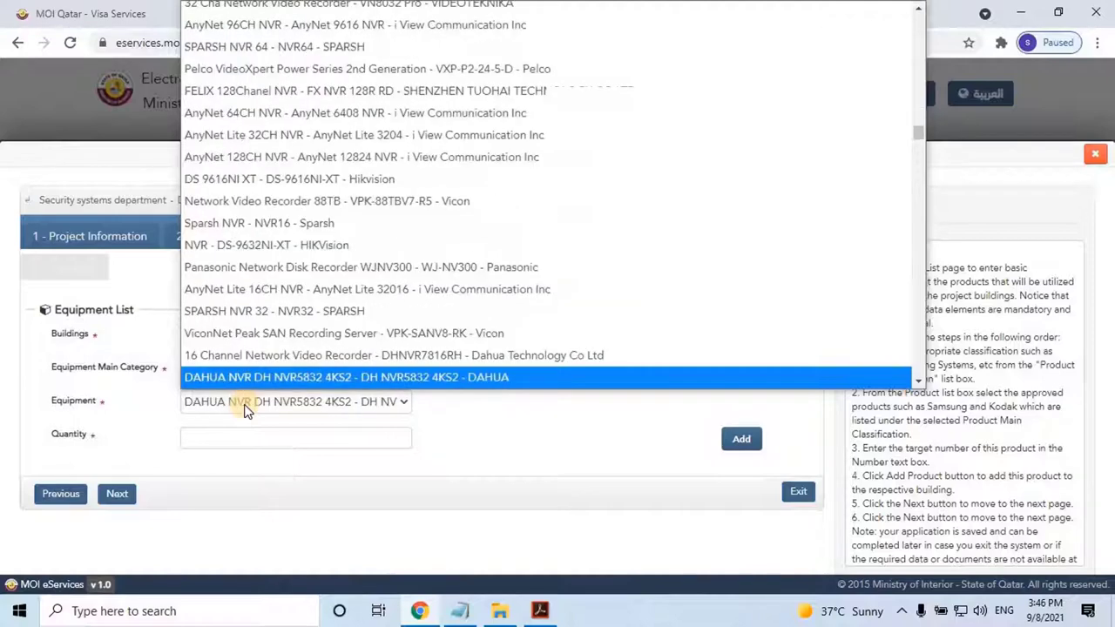
Choose 64 CH NVR with 16 HDD bay - DS-9664NI-I16 - HIKVISION, fill in its quantity and add it to the equipment list.
key("6")
key("6")
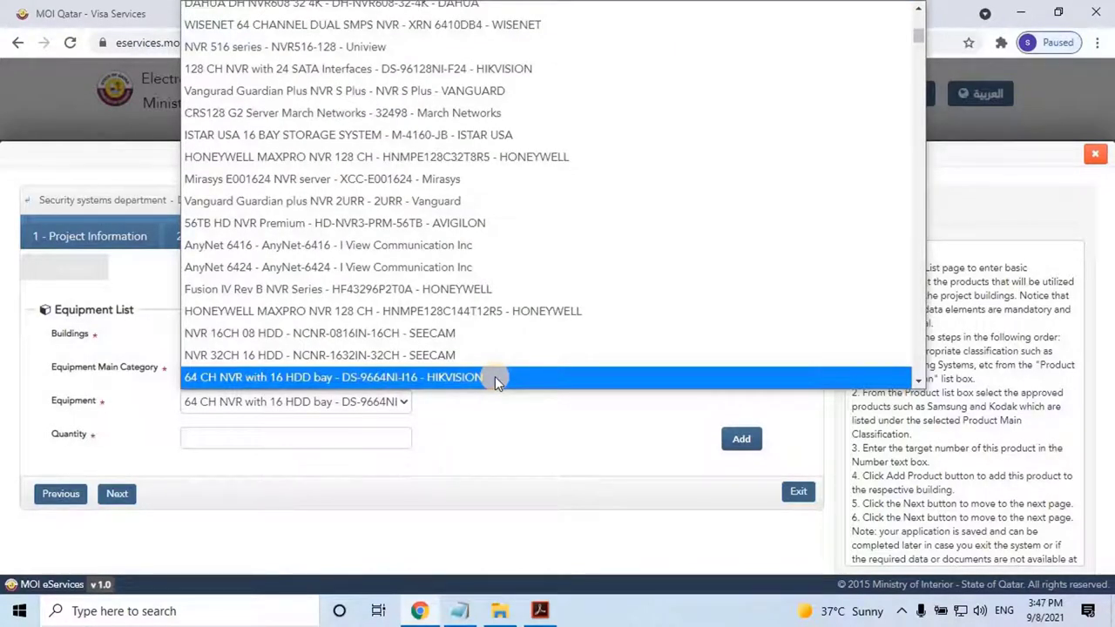
left_click(495, 376)
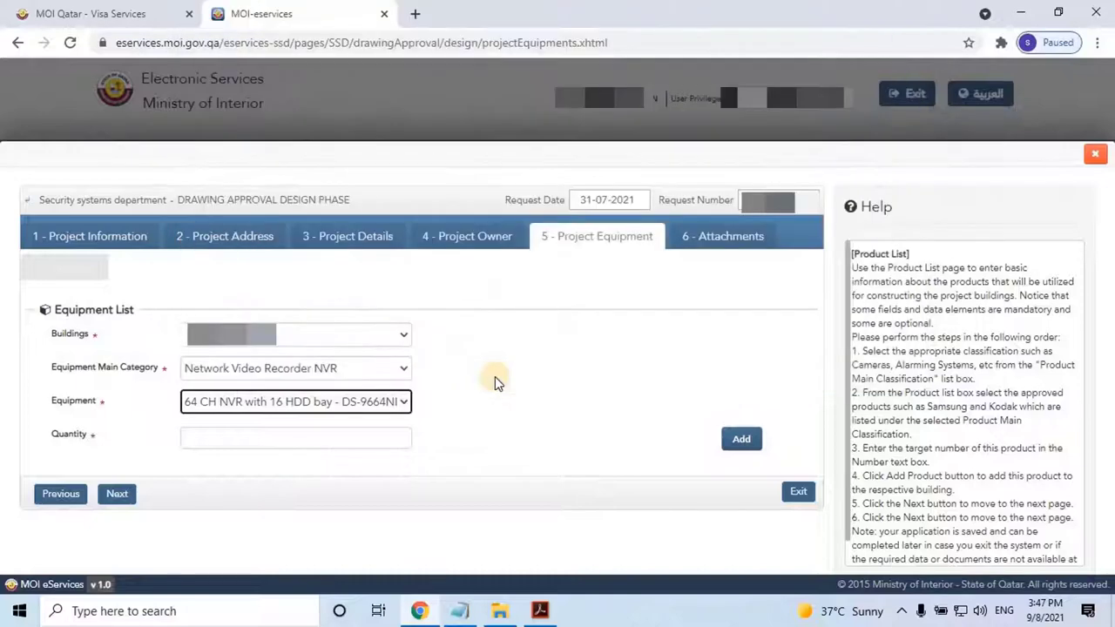
left_click(339, 437)
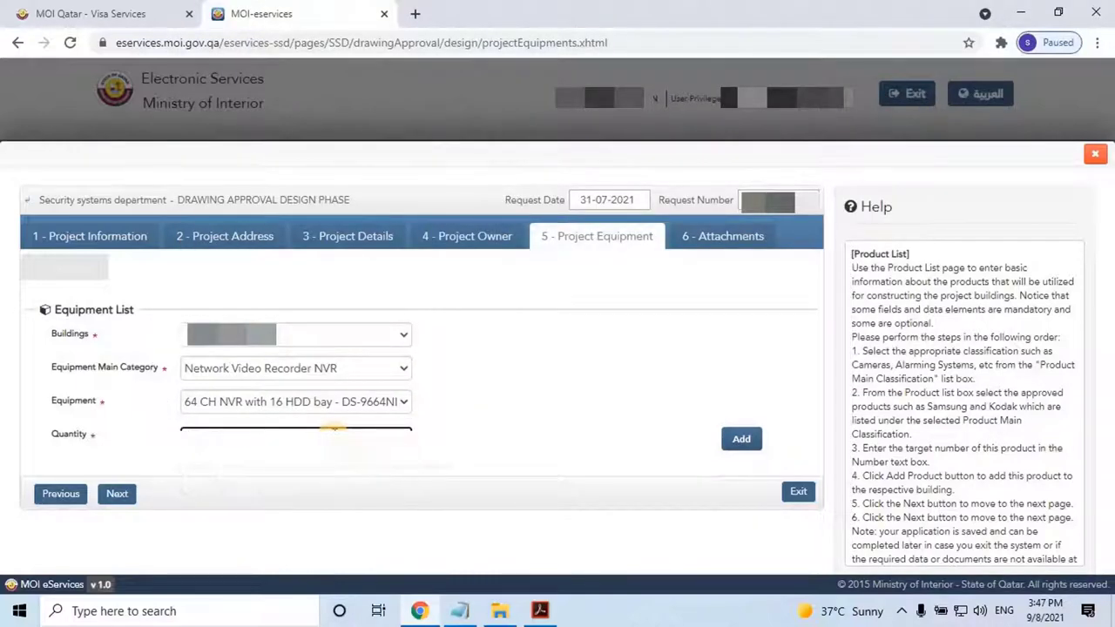
left_click(750, 436)
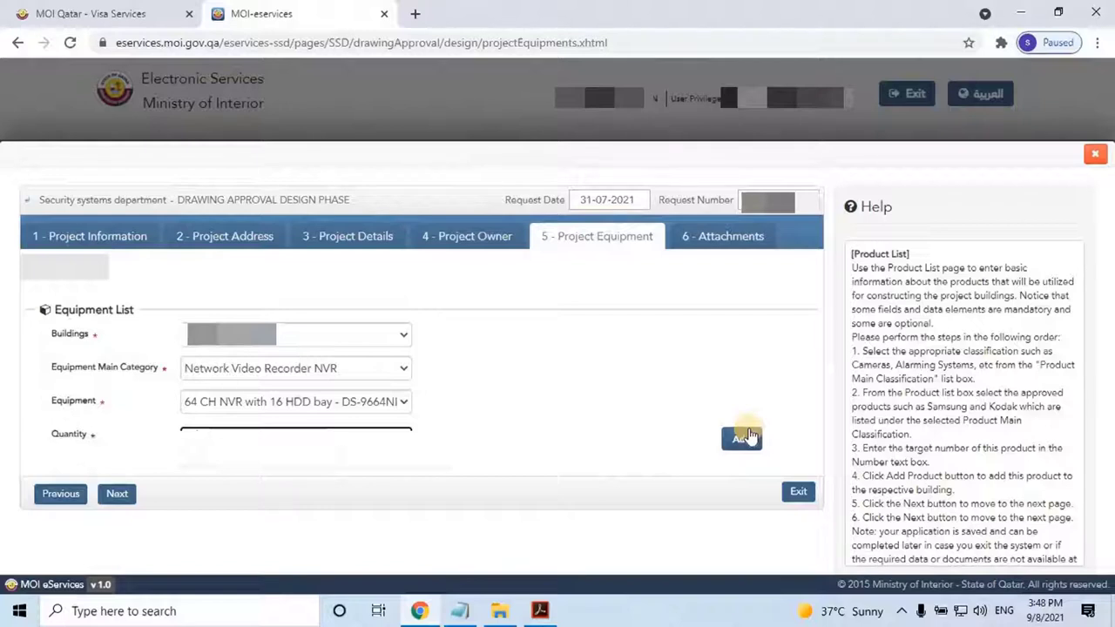
left_click(749, 437)
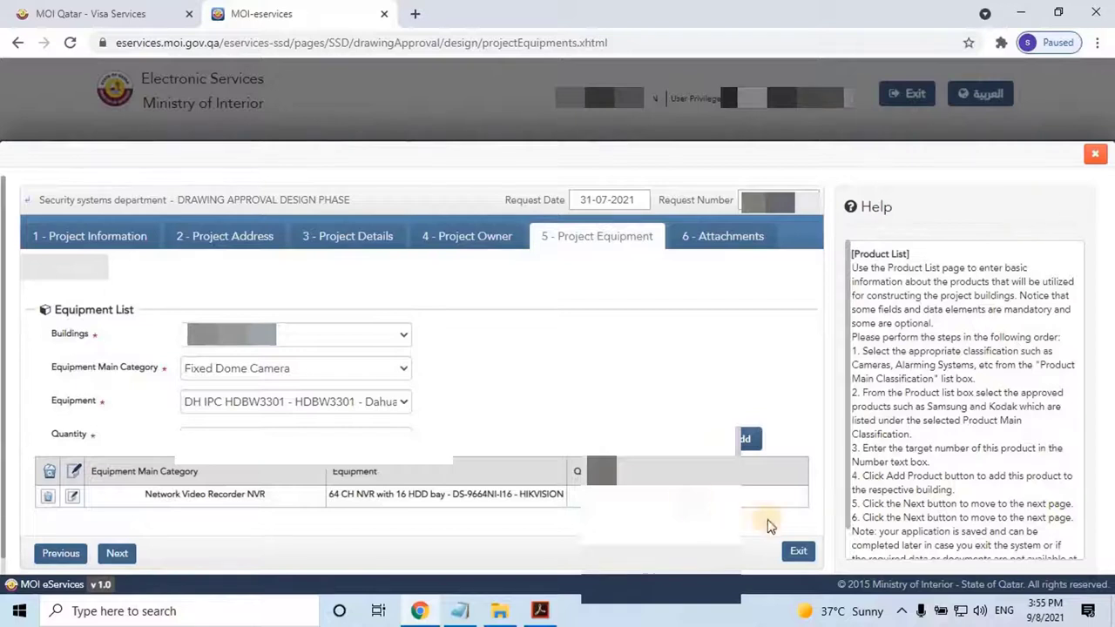
Exit the drawing approval request from the project equipment page.
left_click(799, 554)
left_click(529, 419)
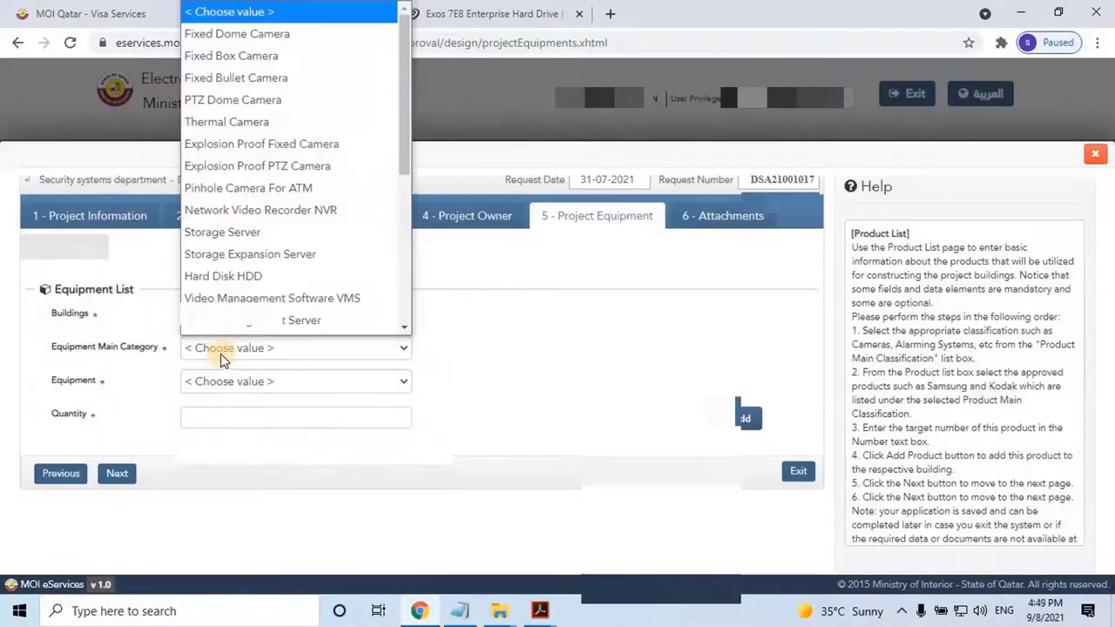
Add the Fixed Dome Camera model 4 MP IR VF Dome Network Camera - DS-2CD2743G0-IZS - HIKVISION to the equipment list.
left_click(236, 35)
left_click(286, 381)
scroll(440, 190, "down", 10)
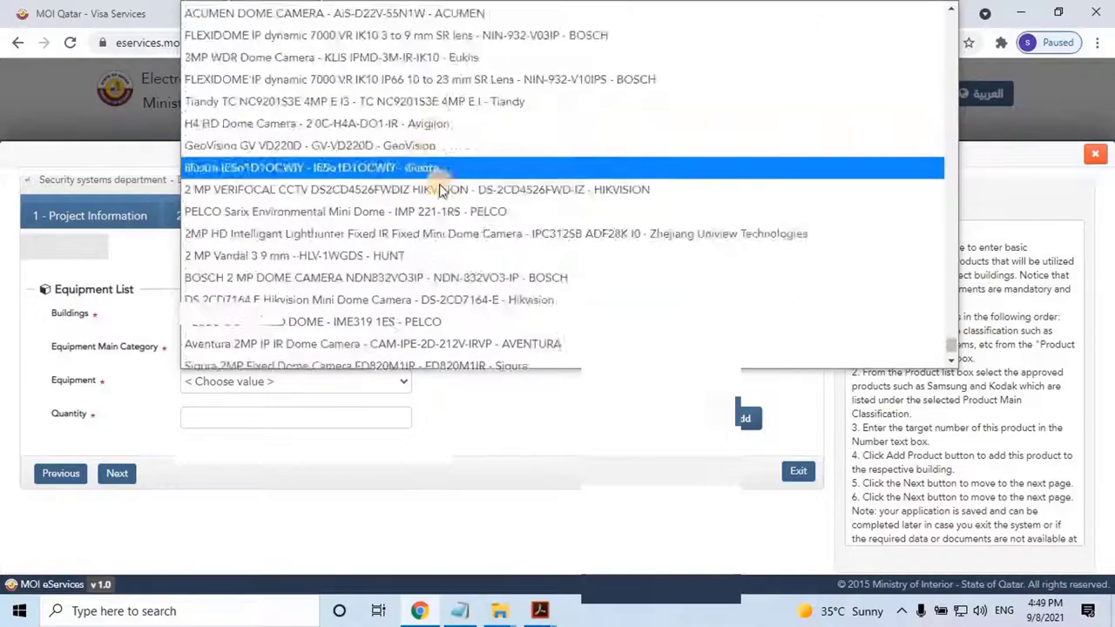
scroll(440, 190, "down", 5)
left_click(440, 140)
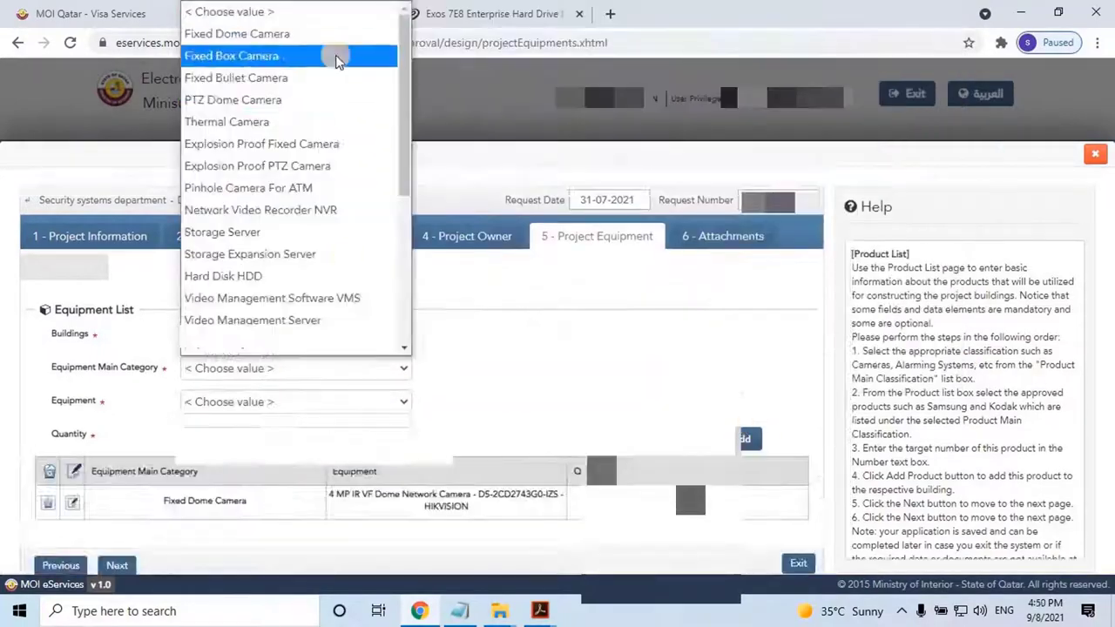
Add Pelco's Sarix IWP Series 2MP fixed dome camera IWP233-1ERS and HIKVISION's 64 CH NVR with 16 HDD bay DS-9664NI-I16 to the equipment list.
left_click(339, 61)
left_click(295, 402)
scroll(336, 366, "down", 15)
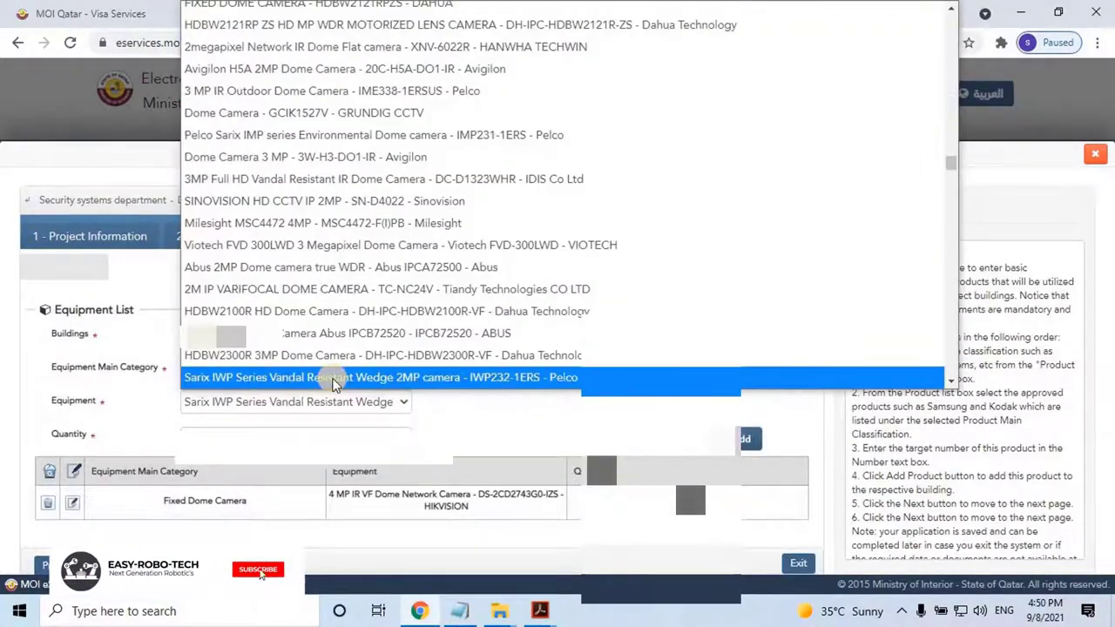
scroll(336, 383, "down", 5)
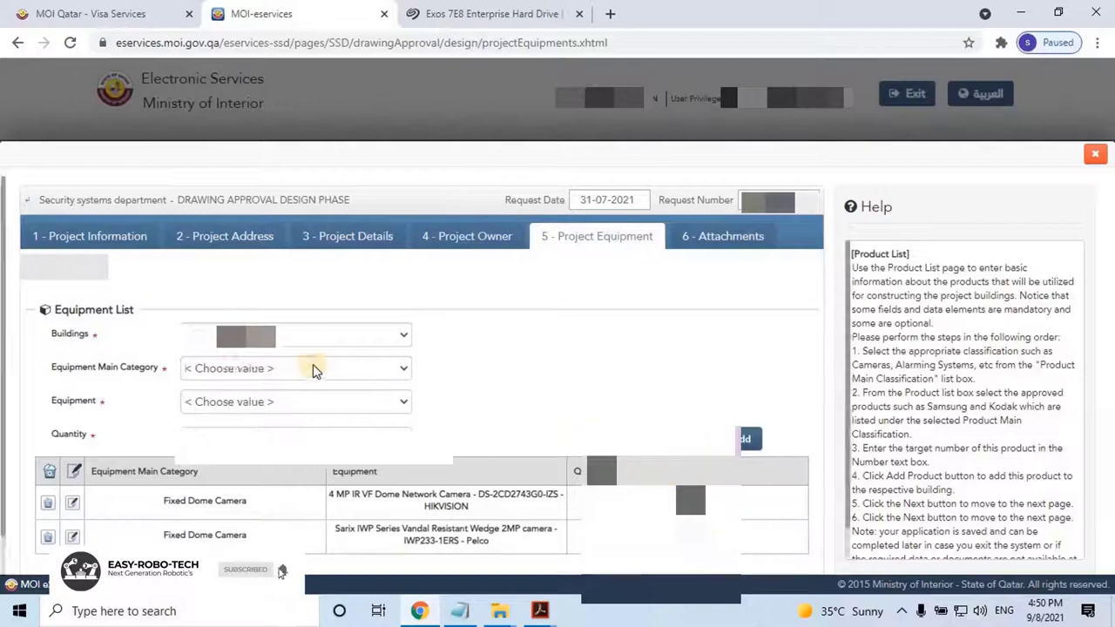
left_click(315, 366)
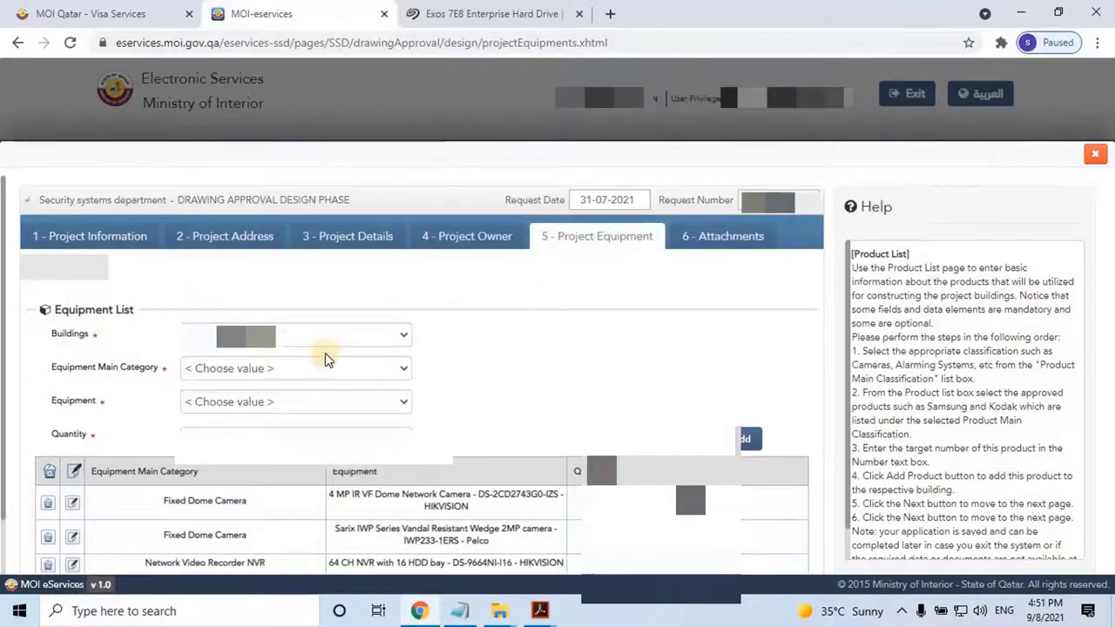
Set the equipment main category to Hard Disk HDD and choose the Seagate 8TB Exos Enterprise HDD as the equipment.
left_click(324, 366)
scroll(257, 310, "down", 1)
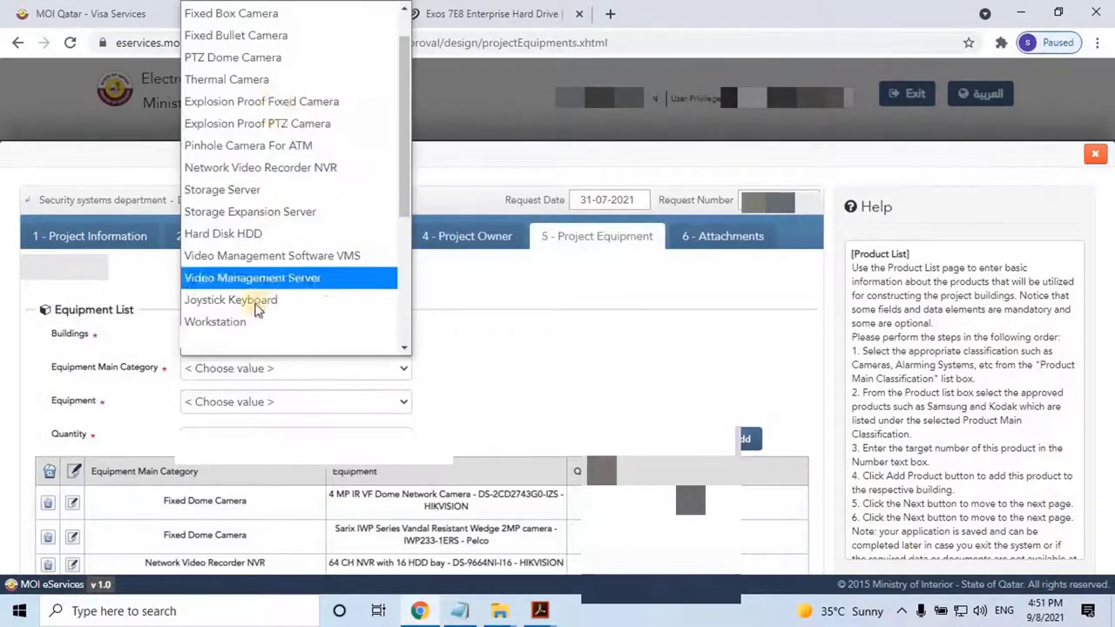
left_click(223, 233)
left_click(294, 402)
scroll(296, 261, "down", 3)
left_click(325, 376)
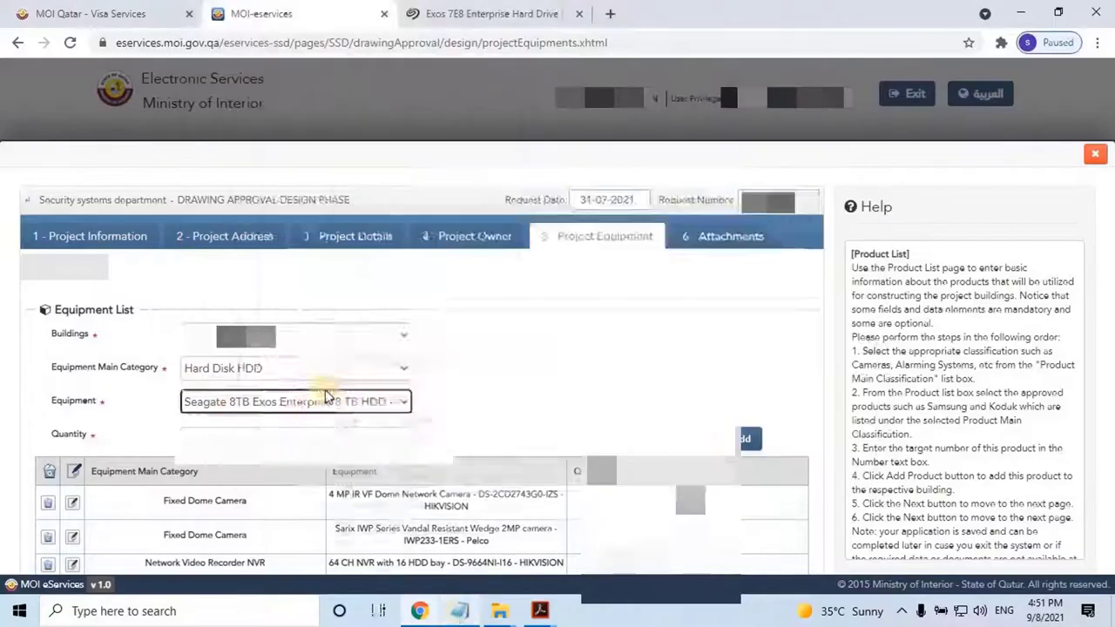
Go through the hard disk models and add Segate 8TB ST8000NM0055 - Segate to the equipment list.
left_click(300, 403)
key("Down")
key("Down")
key("Down")
key("Down")
key("Down")
key("Down")
key("Down")
key("Down")
key("Down")
key("Down")
key("Down")
key("Down")
key("Down")
key("Down")
key("Down")
key("Down")
key("Down")
key("Down")
key("Down")
key("Down")
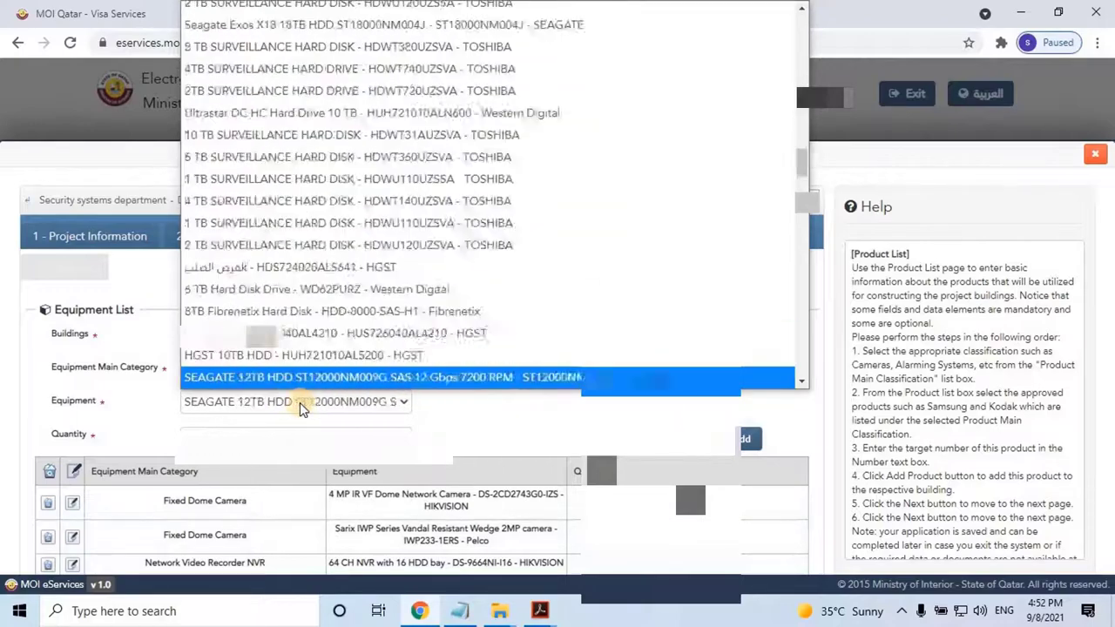
key("Down")
key("Down")
key("Down")
key("Down")
key("Down")
key("Down")
key("Down")
key("Down")
key("Down")
key("Down")
key("Down")
key("Down")
key("Down")
key("Down")
key("Down")
key("Down")
key("Down")
key("Down")
key("Down")
key("Down")
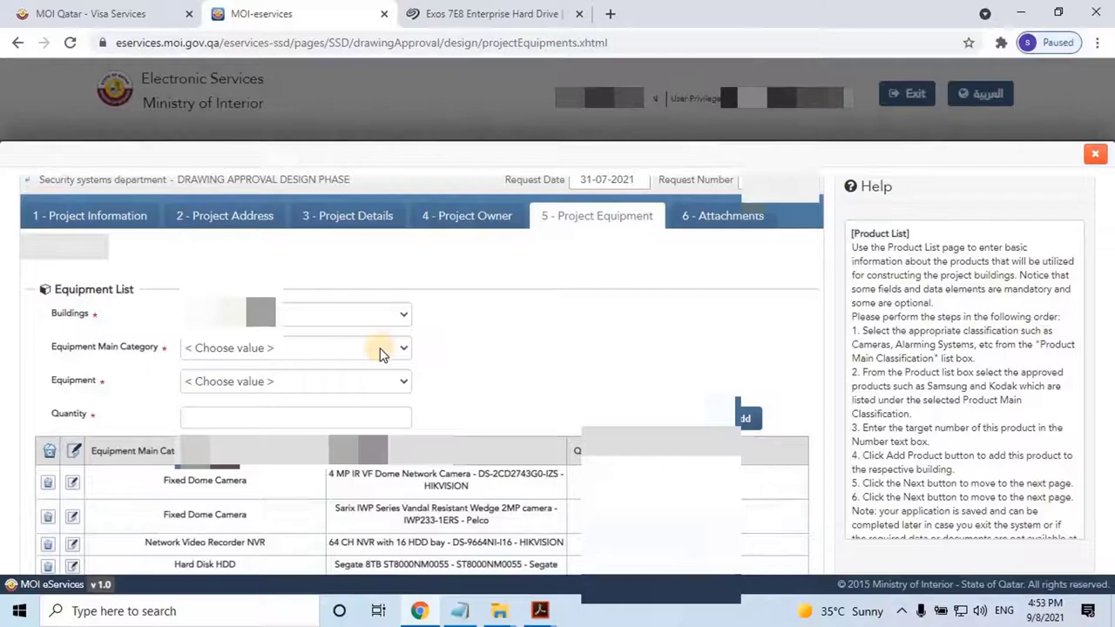
Set the equipment main category to Edge Switch and go through the edge switch models offered as equipment.
left_click(462, 611)
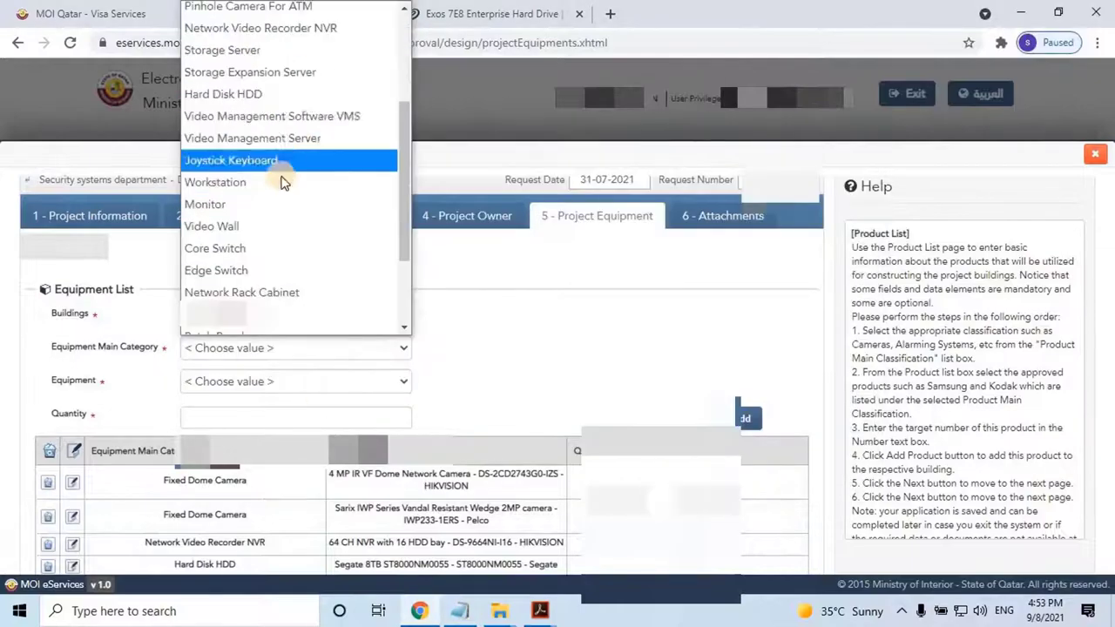
left_click(244, 268)
left_click(323, 381)
key("Down")
key("Down")
key("Down")
key("Down")
key("Down")
key("Down")
key("Down")
key("Down")
key("Down")
key("Down")
key("Down")
key("Down")
key("Down")
key("Down")
key("Down")
key("Down")
key("Down")
key("Down")
key("Down")
key("Down")
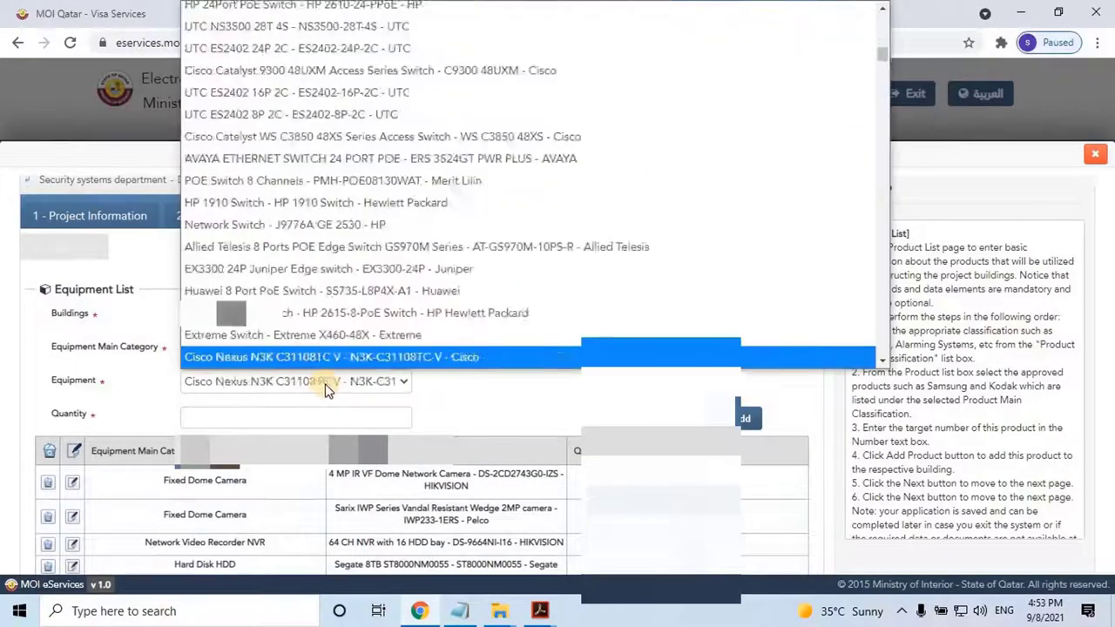
key("Down")
key("Down")
key("Down")
key("Down")
key("Down")
key("Down")
key("Down")
key("Down")
key("Down")
key("Down")
key("Down")
key("Down")
key("Down")
key("Down")
key("Down")
key("Down")
key("Down")
key("Down")
key("Down")
key("Down")
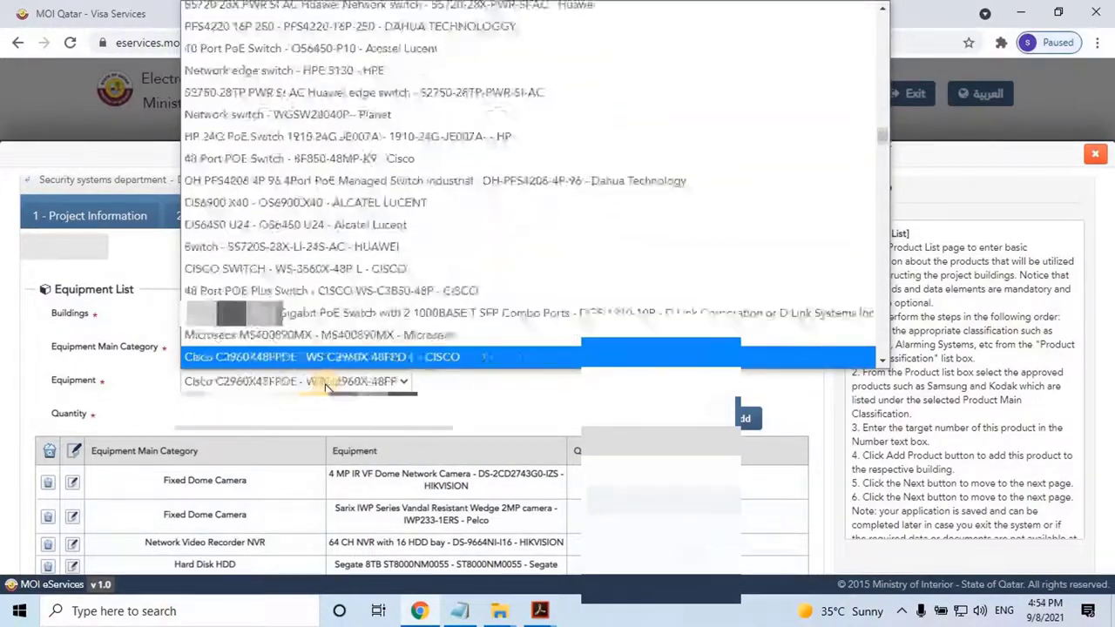
key("Down")
key("Down")
key("Down")
key("Down")
key("Down")
key("Down")
key("Down")
key("Down")
key("Down")
key("Down")
key("Down")
key("Down")
key("Down")
key("Down")
key("Down")
key("Down")
key("Down")
key("Down")
key("Down")
key("Down")
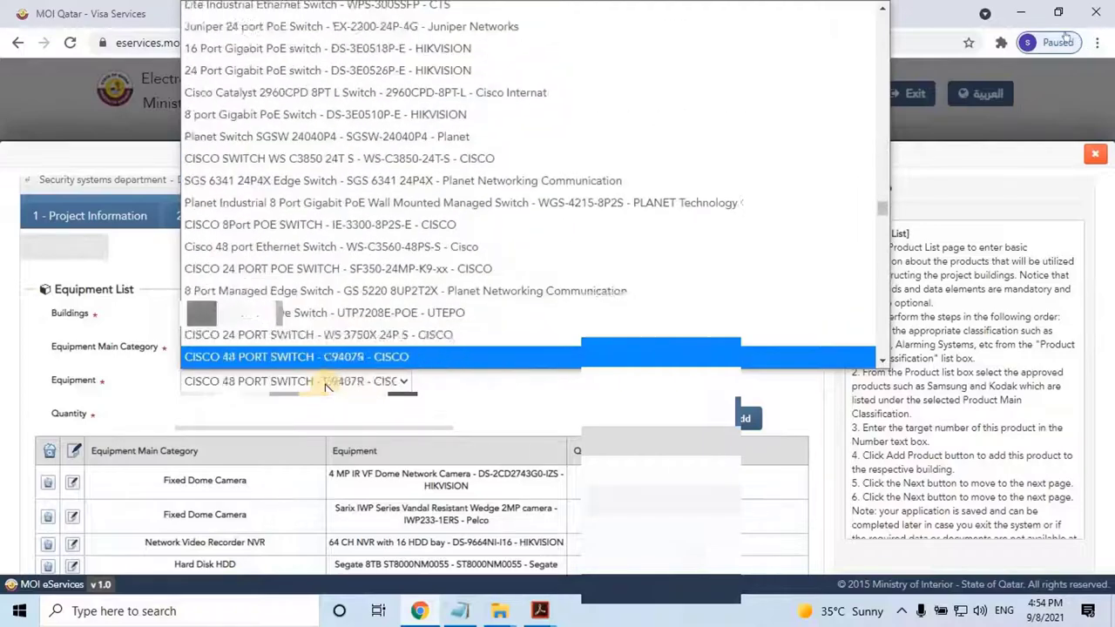
key("Down")
key("Down")
key("Down")
key("Down")
key("Down")
key("Down")
key("Down")
key("Down")
key("Down")
key("Down")
key("Down")
key("Down")
key("Down")
key("Down")
key("Down")
key("Down")
key("Down")
key("Down")
key("Down")
key("Down")
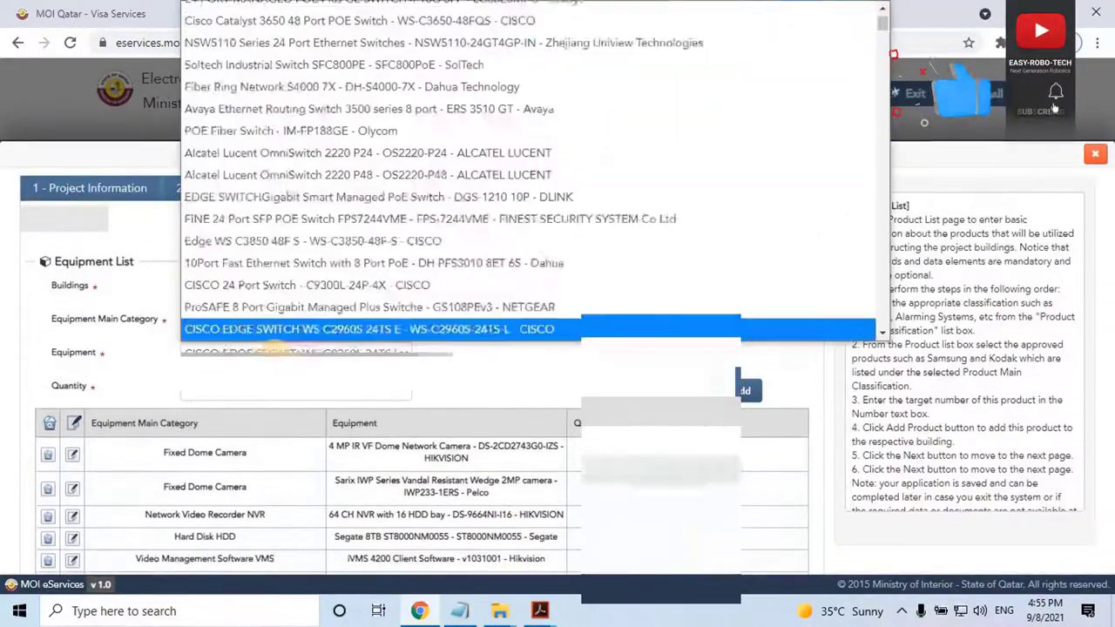
Search the edge switch models and add CISCO's Catalyst 9200L 24 port PoE C9200L-24P-4X-E and Catalyst 9200L 48 port C9200L-48P-4X-E to the equipment list.
key("Down")
key("Down")
key("Down")
key("Down")
key("Down")
key("Down")
key("Down")
key("Down")
key("Down")
key("Down")
key("Down")
key("Down")
key("Down")
key("Down")
key("Down")
key("Down")
key("Down")
key("Down")
key("Down")
key("Down")
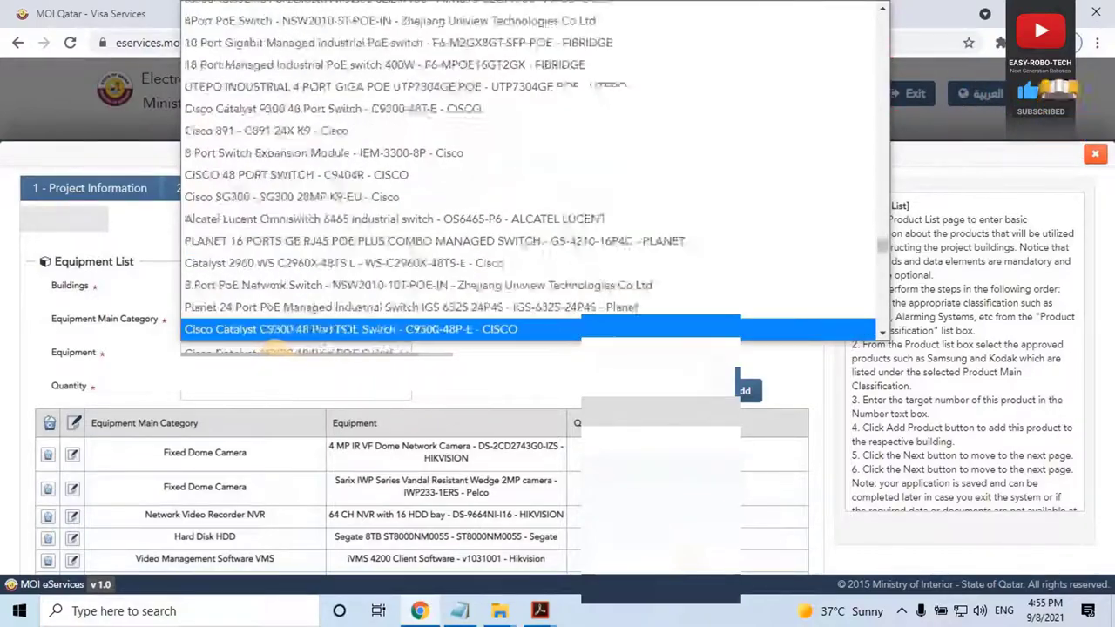
key("Down")
key("Down")
key("Down")
key("Down")
key("Down")
key("Down")
key("Down")
key("Down")
key("Down")
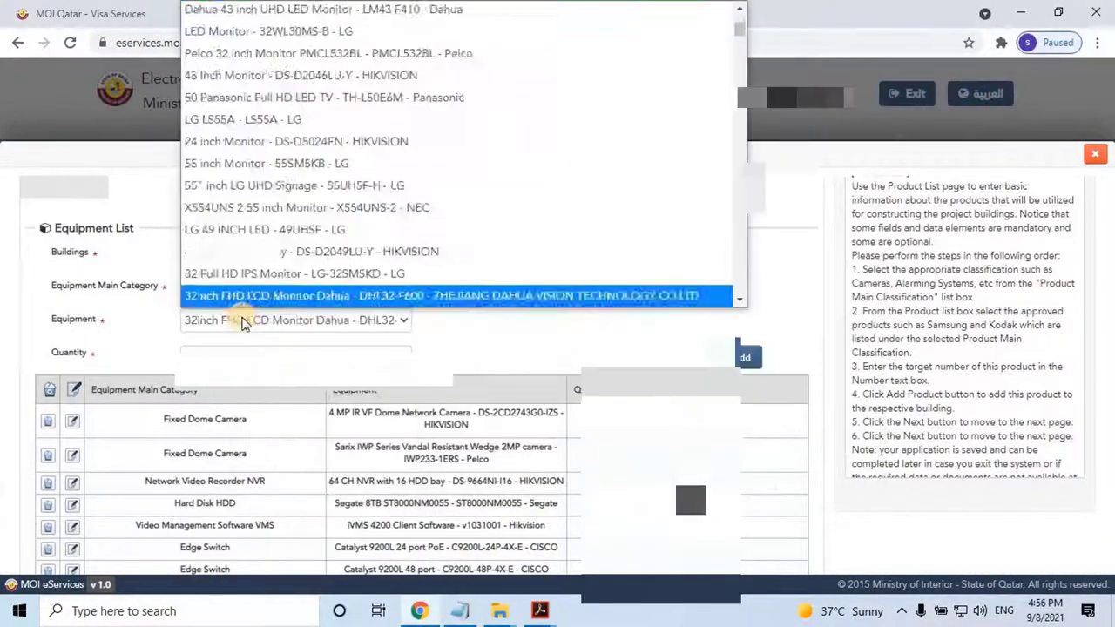
Go through the monitor models and choose the Dahua 43 inch UHD LED Monitor - LM43 F410 as the equipment.
key("Down")
key("Down")
key("Down")
key("Down")
key("Down")
key("Down")
left_click(252, 347)
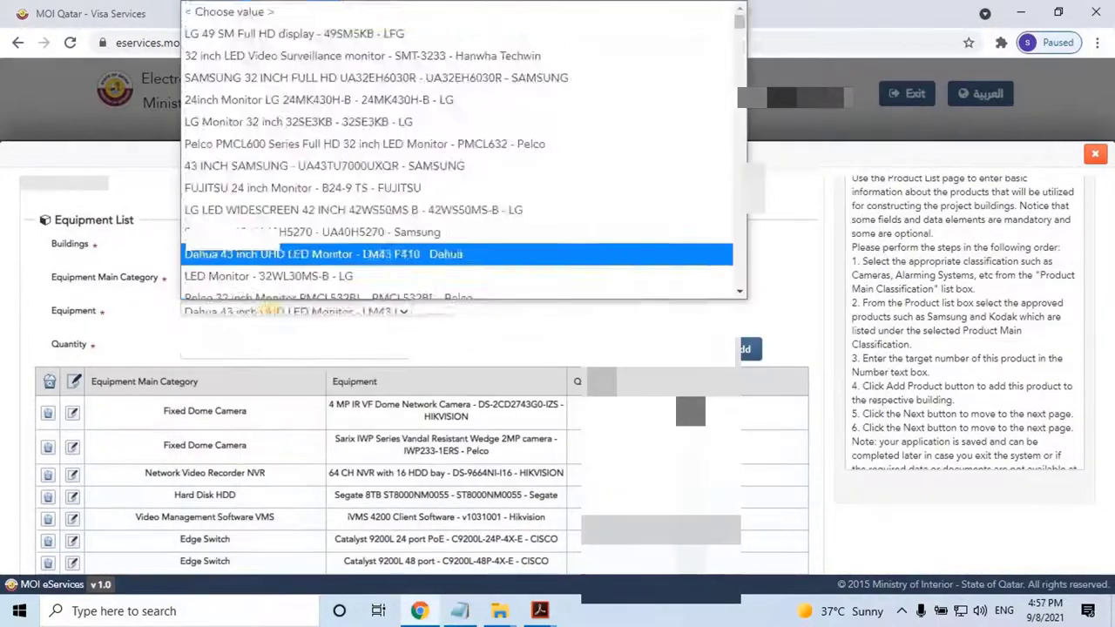
key("Return")
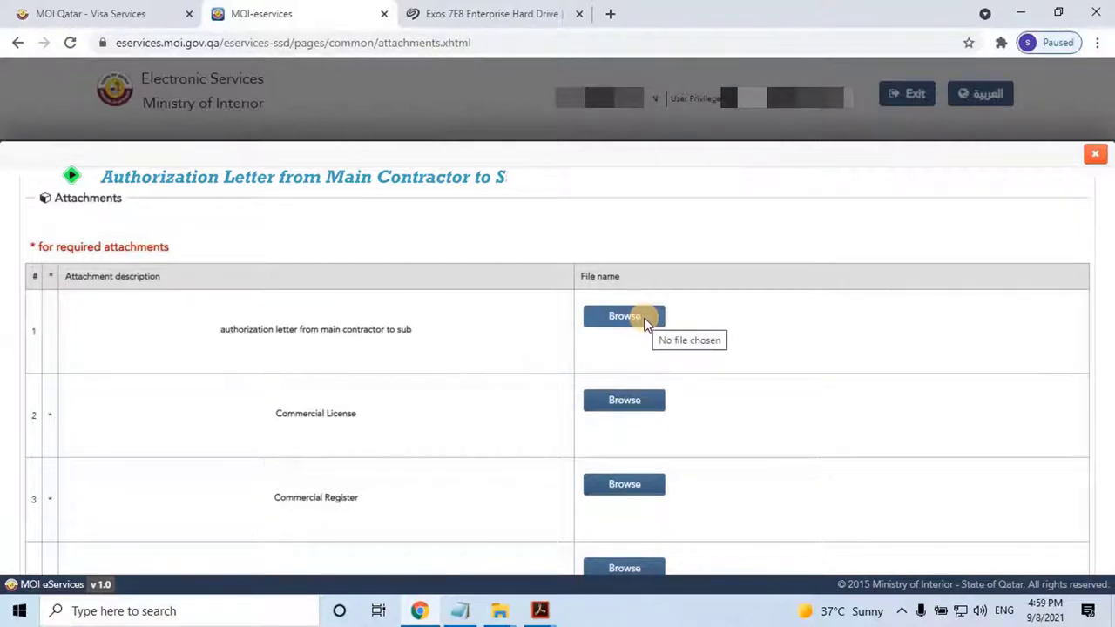
Attach 01. Authorization letter for design Approval LGSS.pdf from the cover letter folder as the authorization letter from main contractor to sub.
scroll(646, 324, "down", 1)
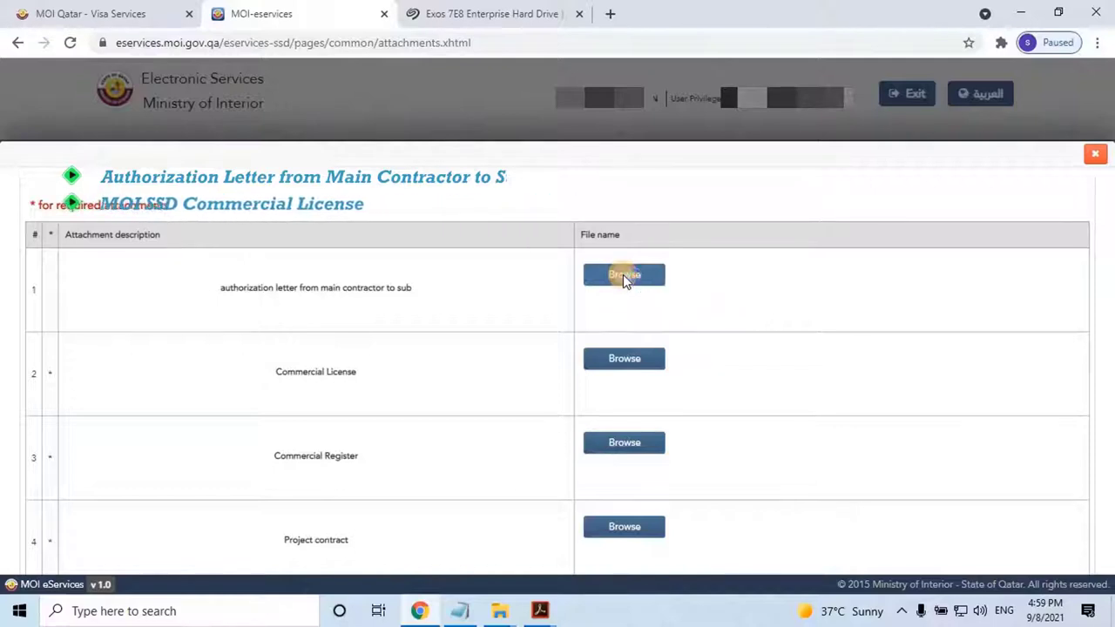
left_click(623, 275)
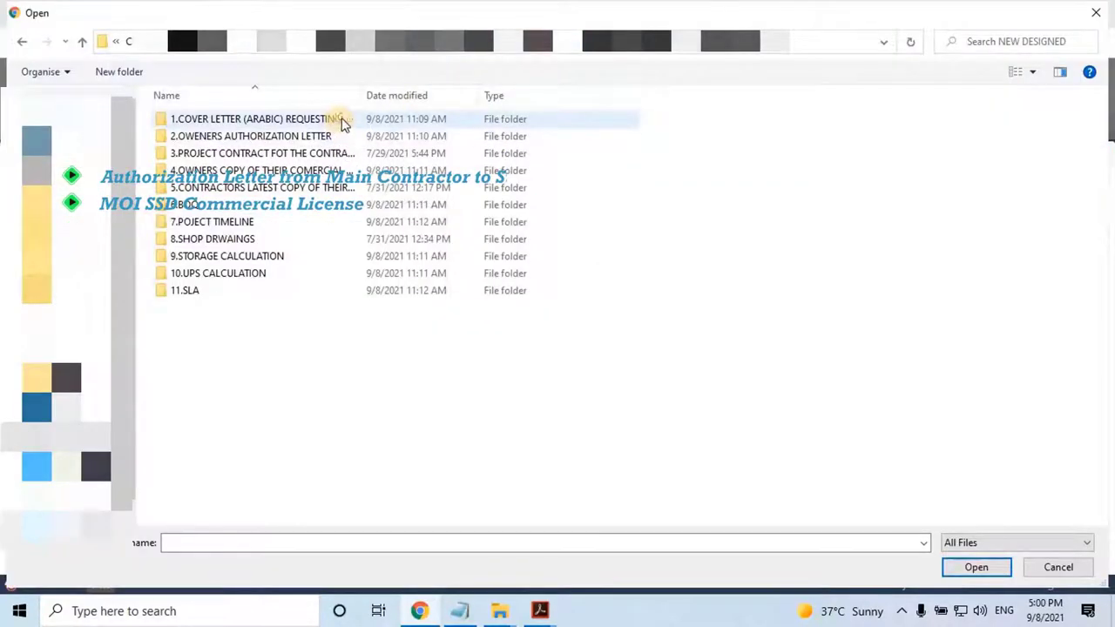
left_click_drag(361, 93, 592, 90)
left_click(451, 125)
double_click(451, 122)
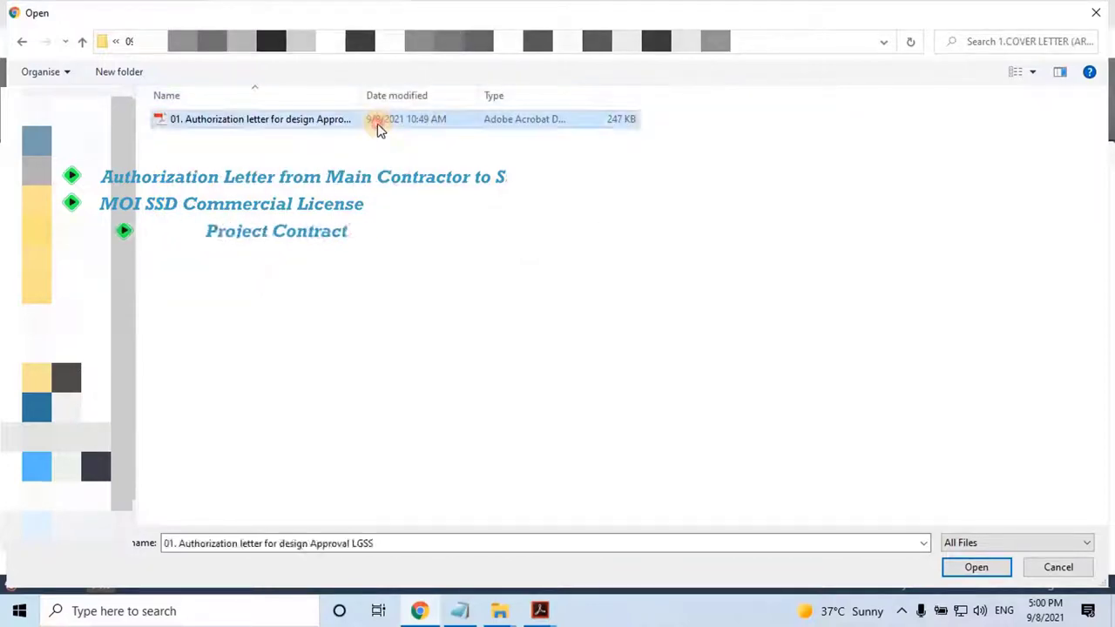
double_click(379, 122)
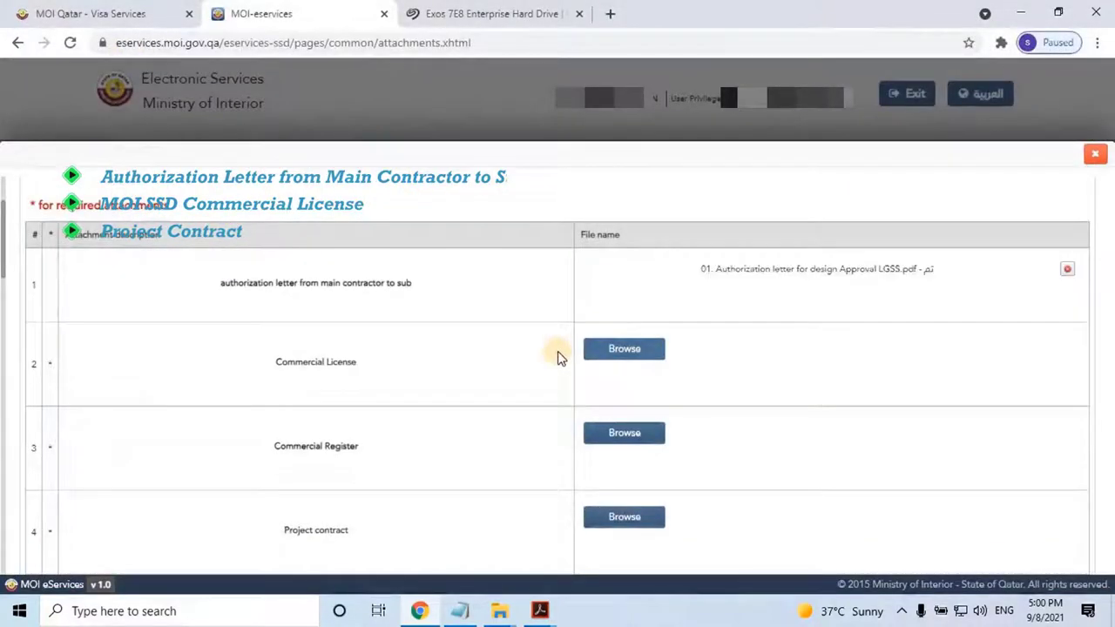
Skip the Commercial License attachment and attach the contractor's registration document as the Commercial Register.
left_click(629, 353)
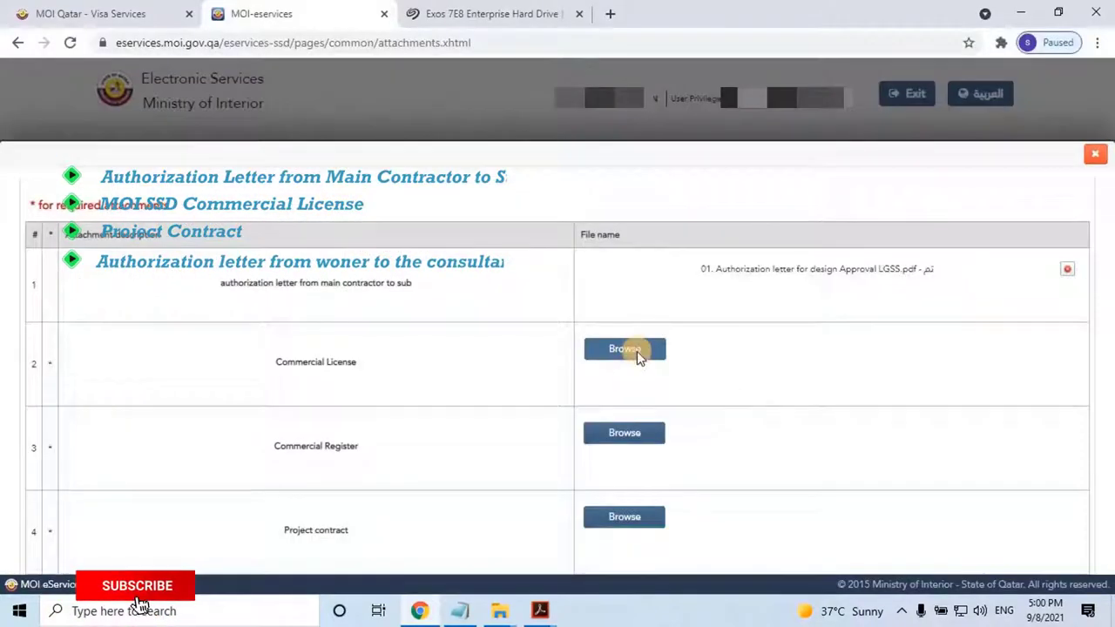
left_click(619, 428)
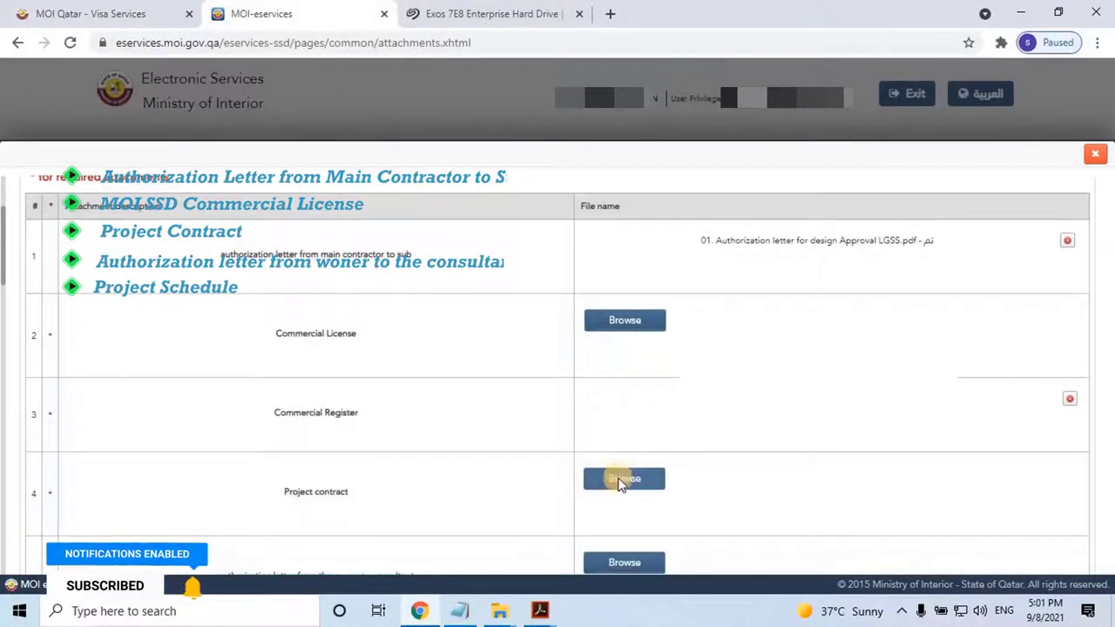
Attach 05. Authorization letter for design Approval Client.pdf from the 2.OWENERS AUTHORIZATION LETTER folder as the authorization letter from the owner to consultant.
scroll(619, 477, "down", 1)
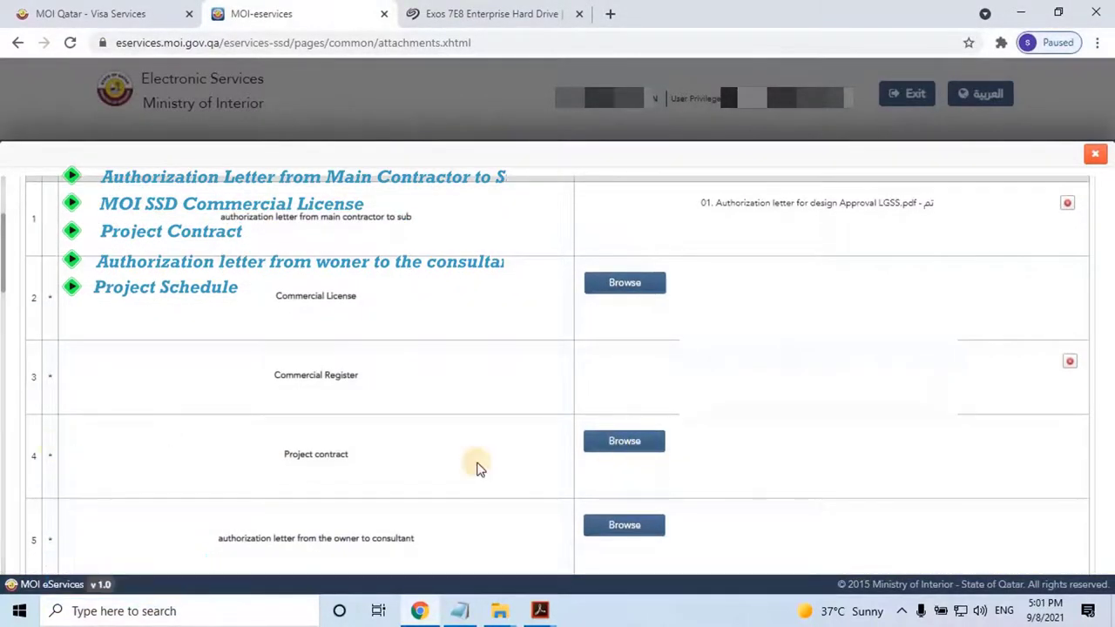
scroll(506, 469, "down", 1)
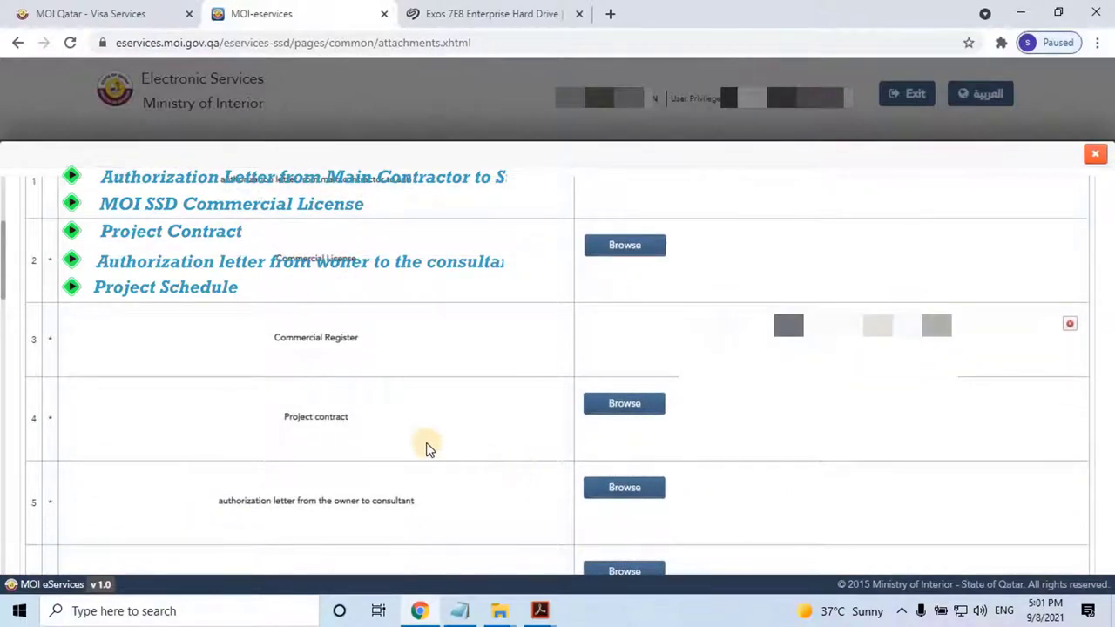
scroll(429, 445, "down", 1)
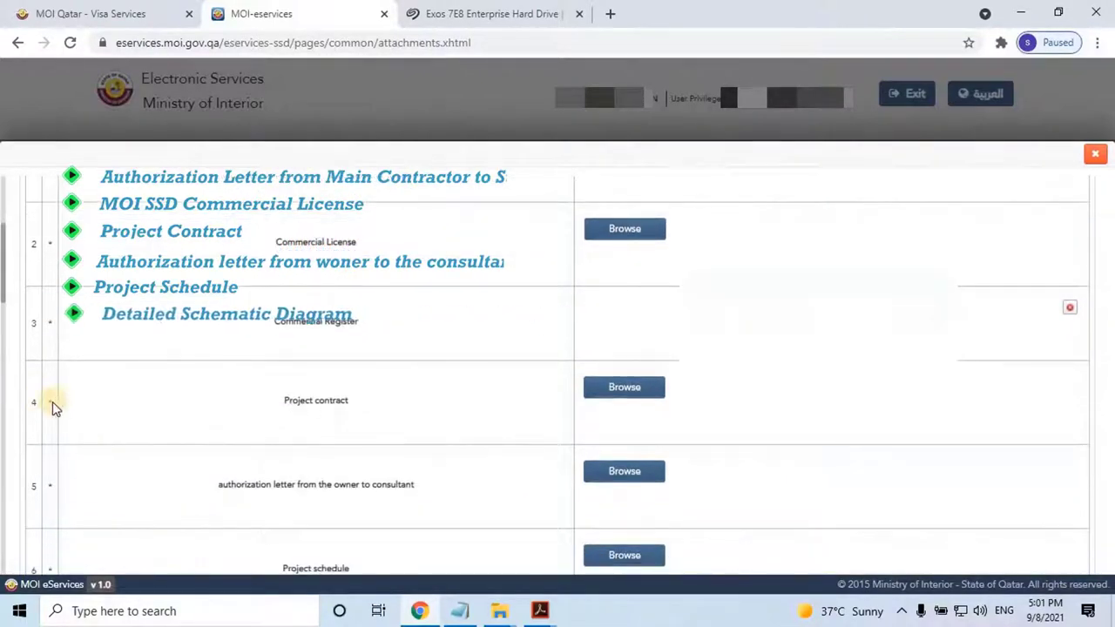
scroll(649, 456, "down", 1)
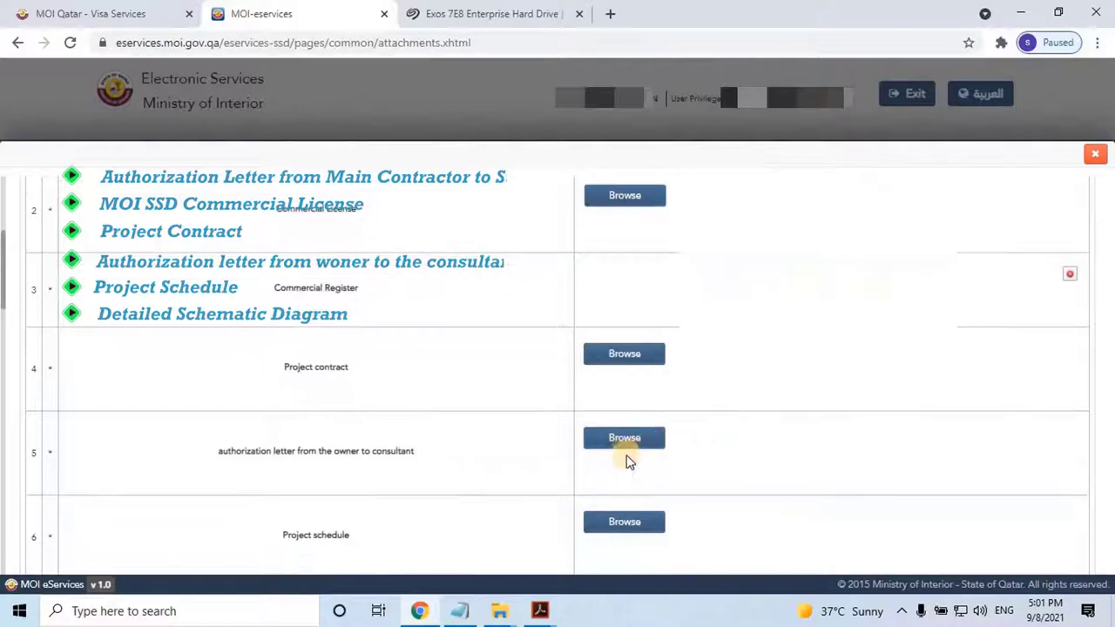
left_click(631, 445)
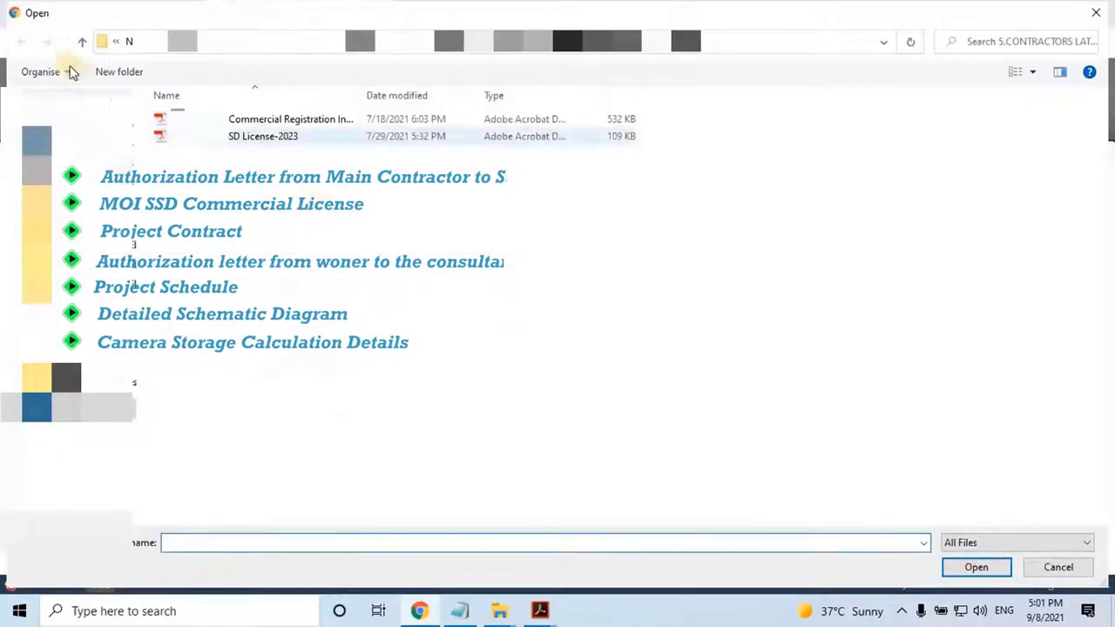
left_click(82, 42)
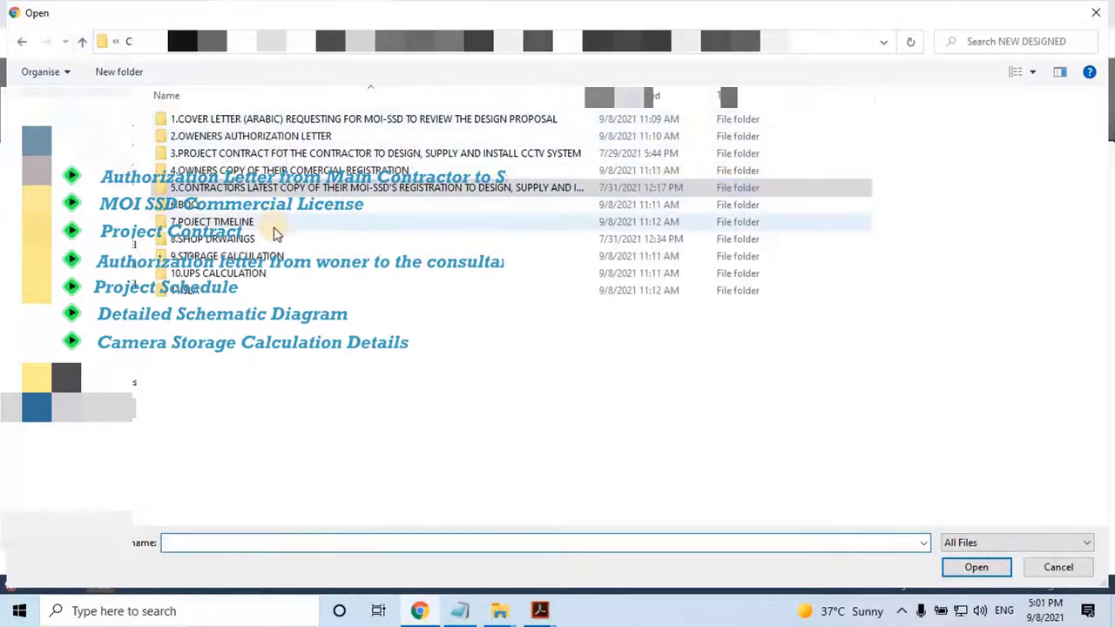
double_click(287, 136)
double_click(262, 117)
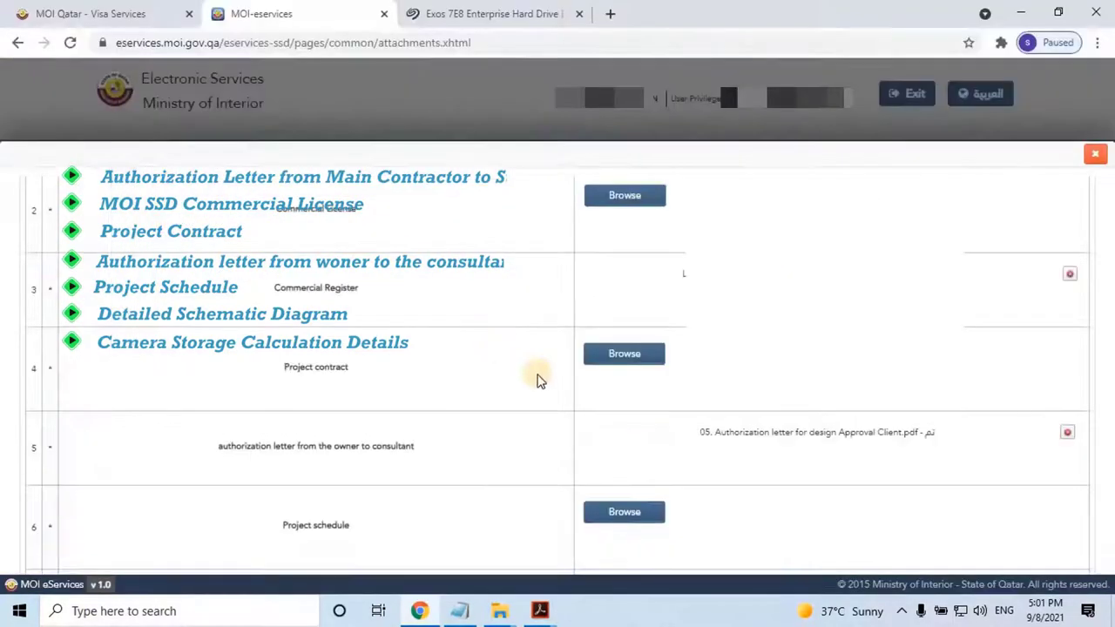
Attach 04. PROJECT TIME LINE.pdf from the 7.POJECT TIMELINE folder as the project schedule.
scroll(575, 428, "down", 1)
left_click(629, 475)
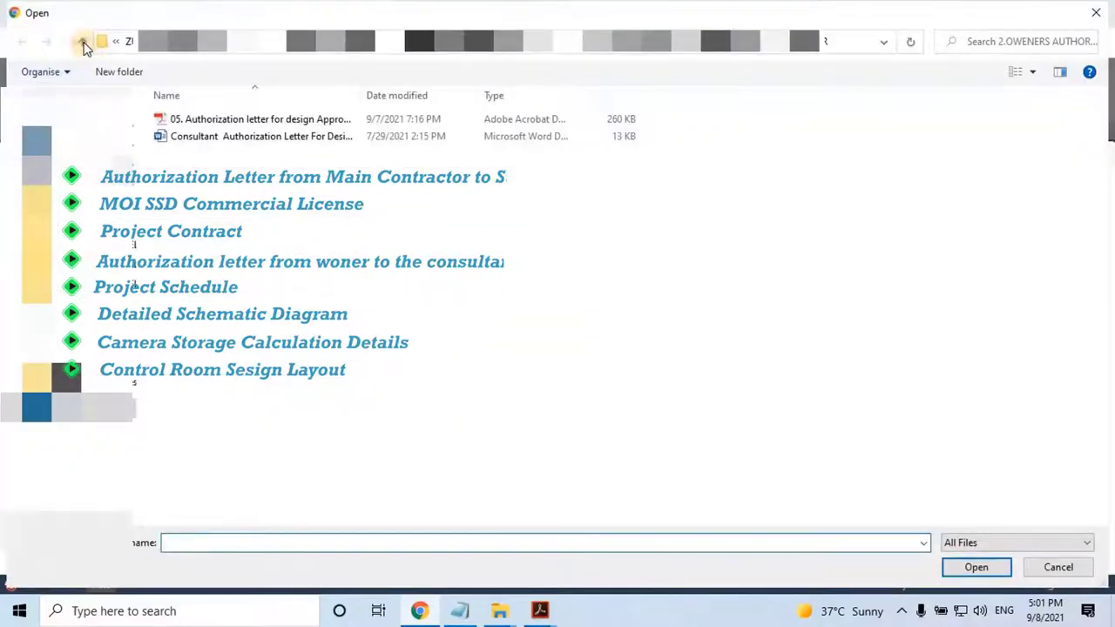
left_click(83, 44)
left_click(244, 228)
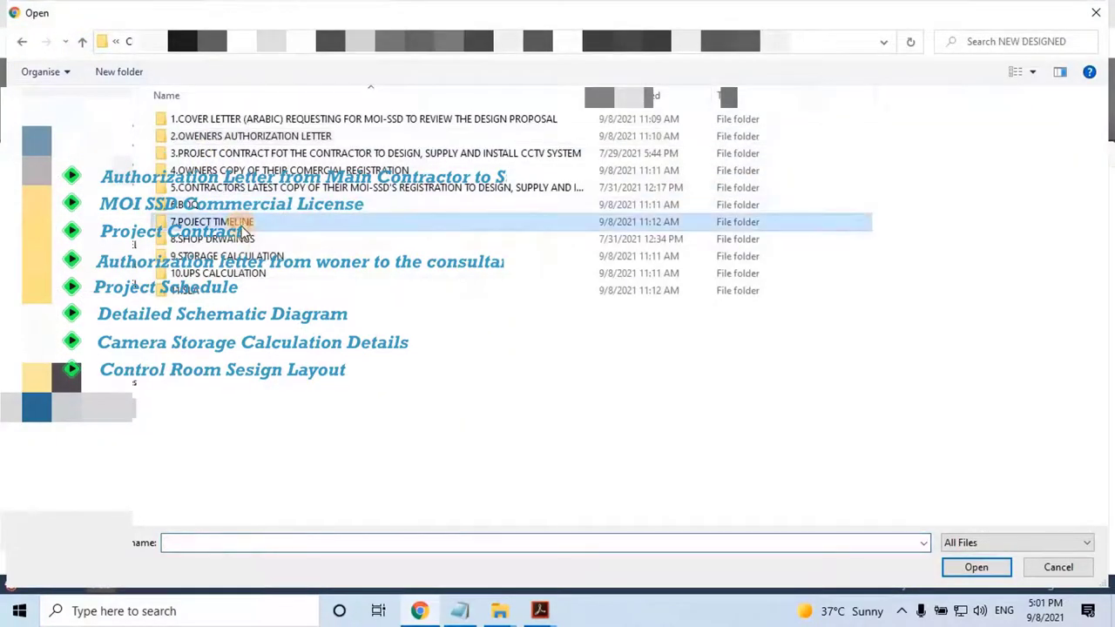
double_click(244, 223)
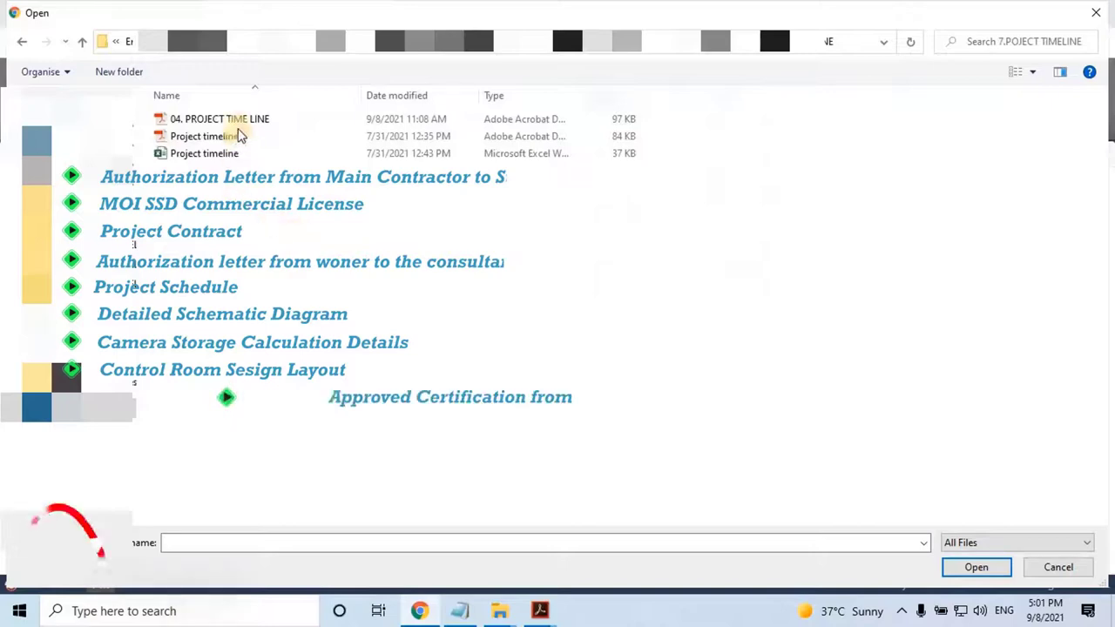
double_click(247, 127)
Attach SCHAMATIC.pdf as the detailed schematic diagram drawing of system and 08.Storage Calculation.pdf as the camera storage calculation details.
scroll(577, 471, "down", 2)
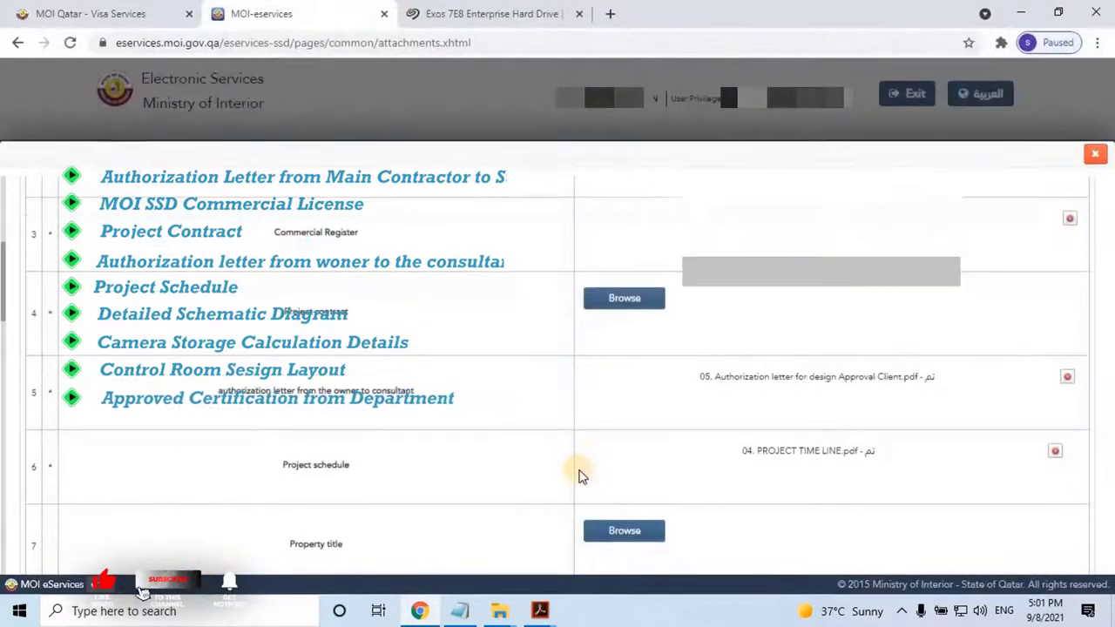
scroll(567, 490, "down", 1)
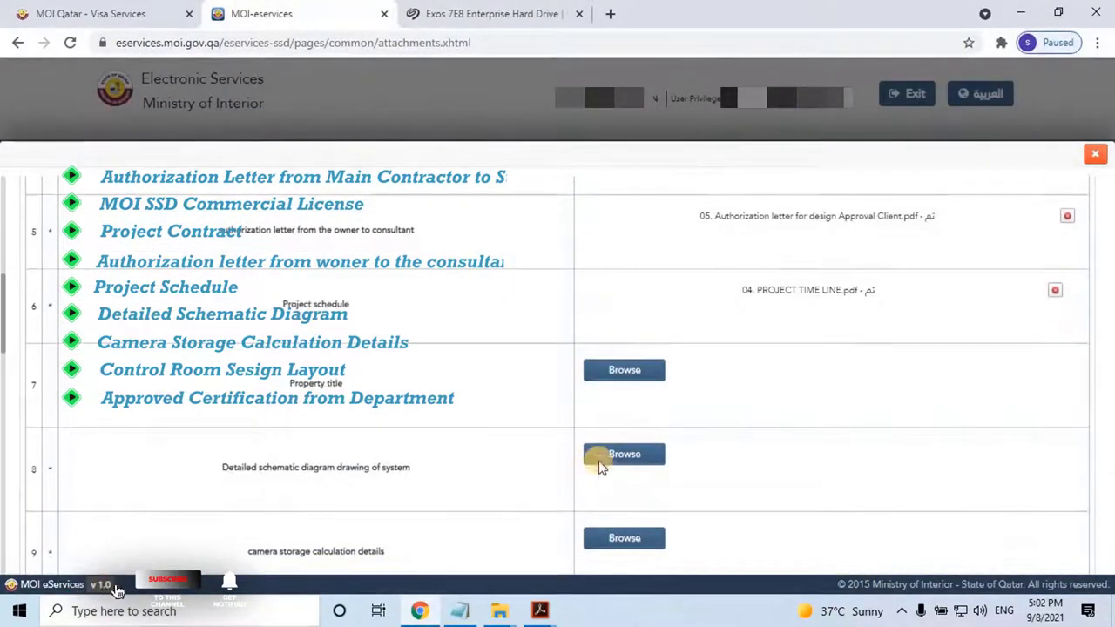
left_click(627, 457)
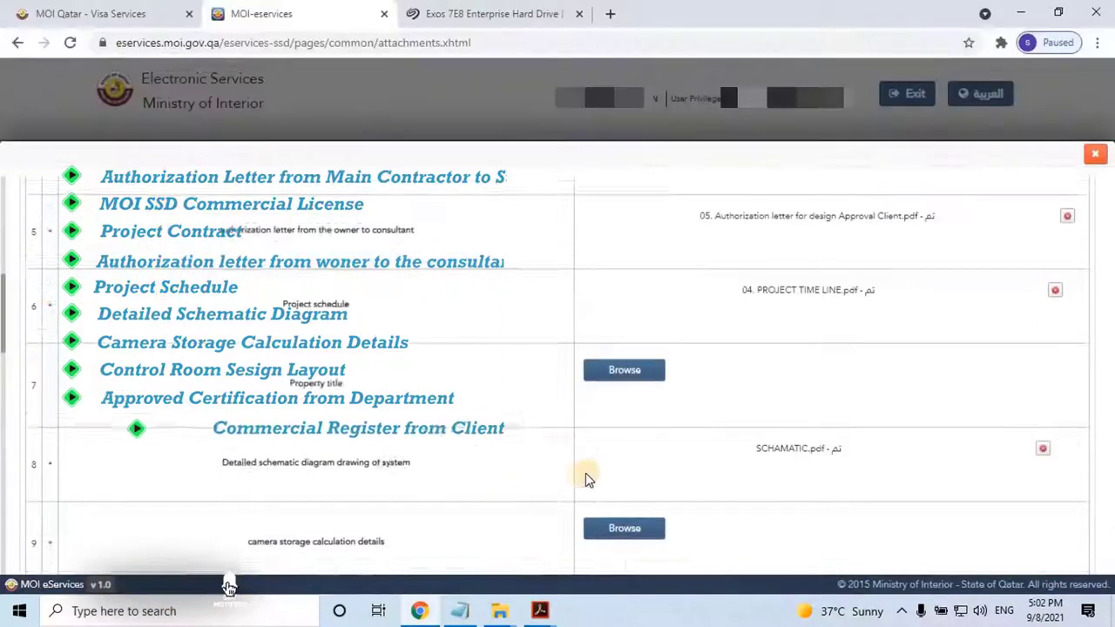
scroll(586, 473, "down", 2)
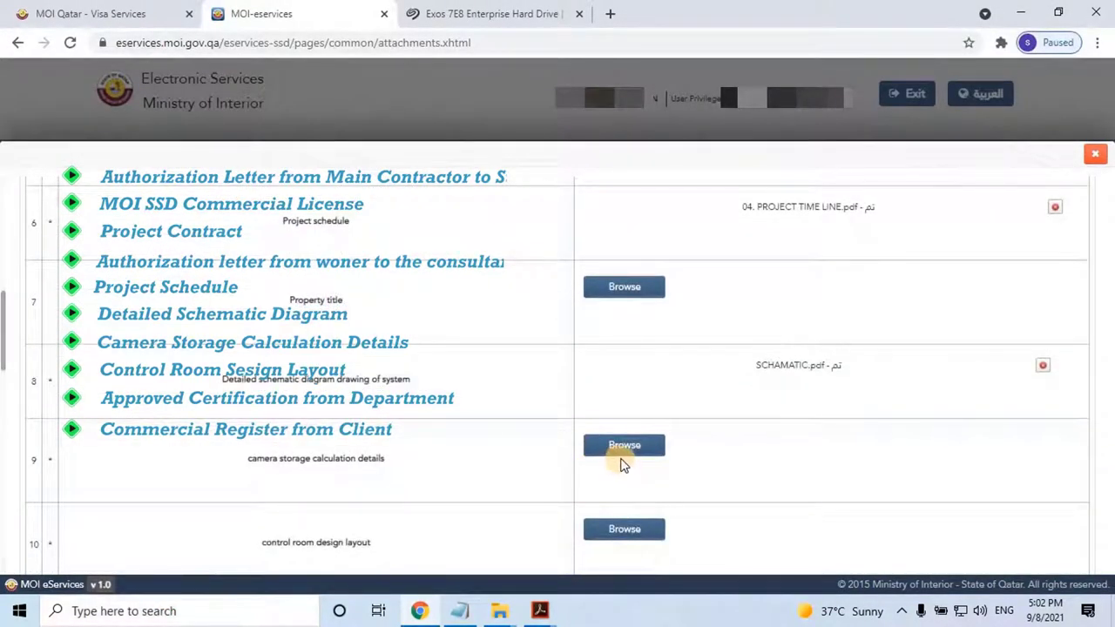
left_click(625, 445)
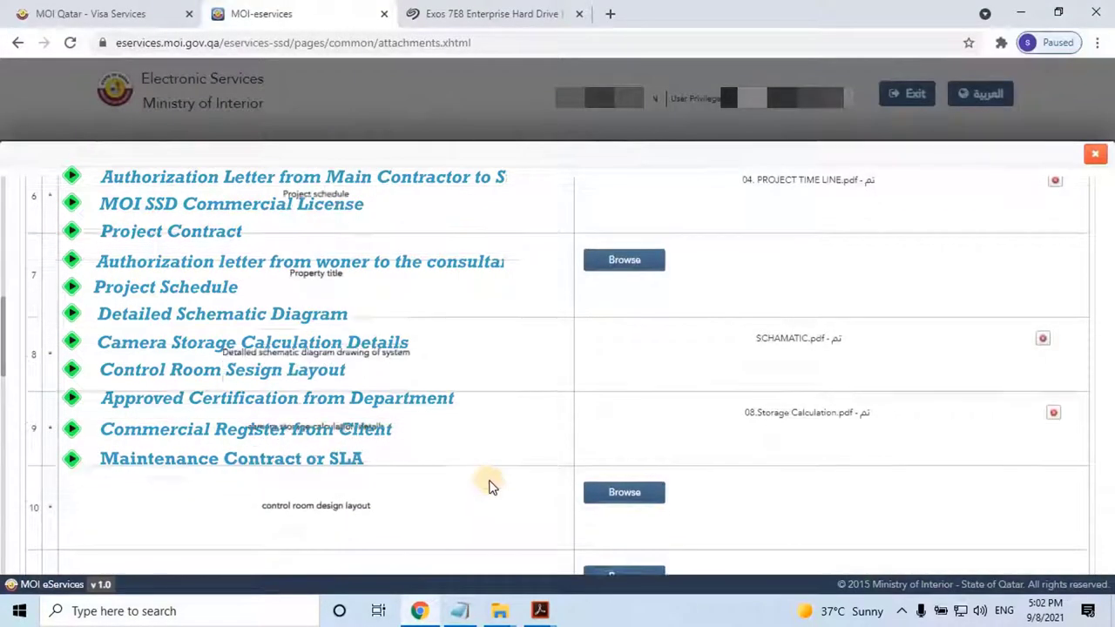
Attach 01. CONTROL ROOM LAYOUT AND SECTION_R2.pdf from the shop drawings' 03.Control Room folder as the control room design layout.
scroll(492, 483, "down", 2)
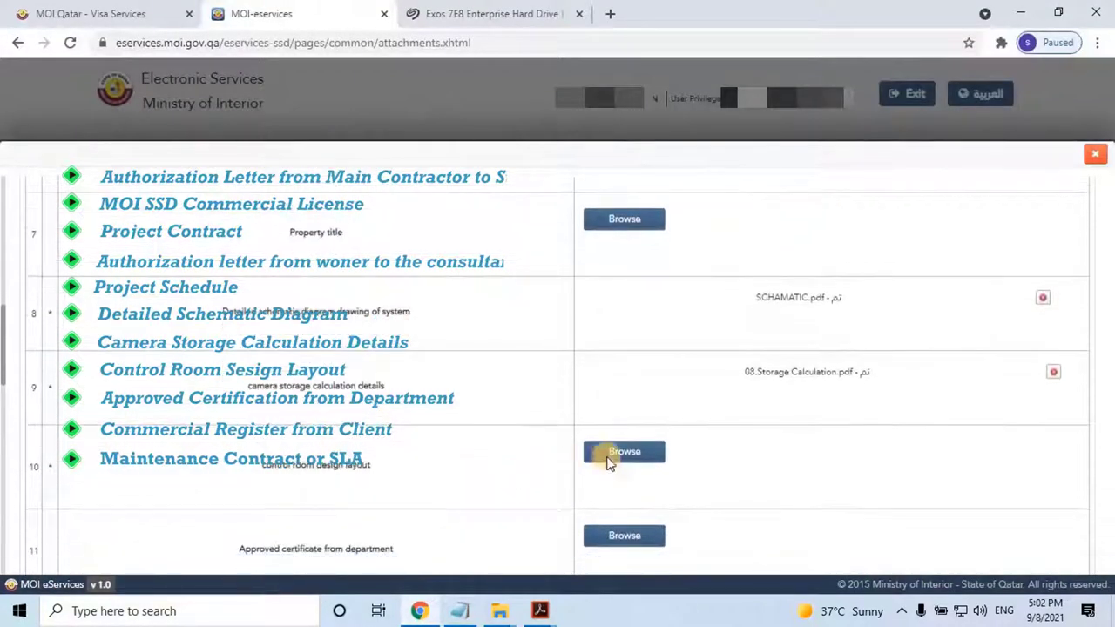
left_click(640, 434)
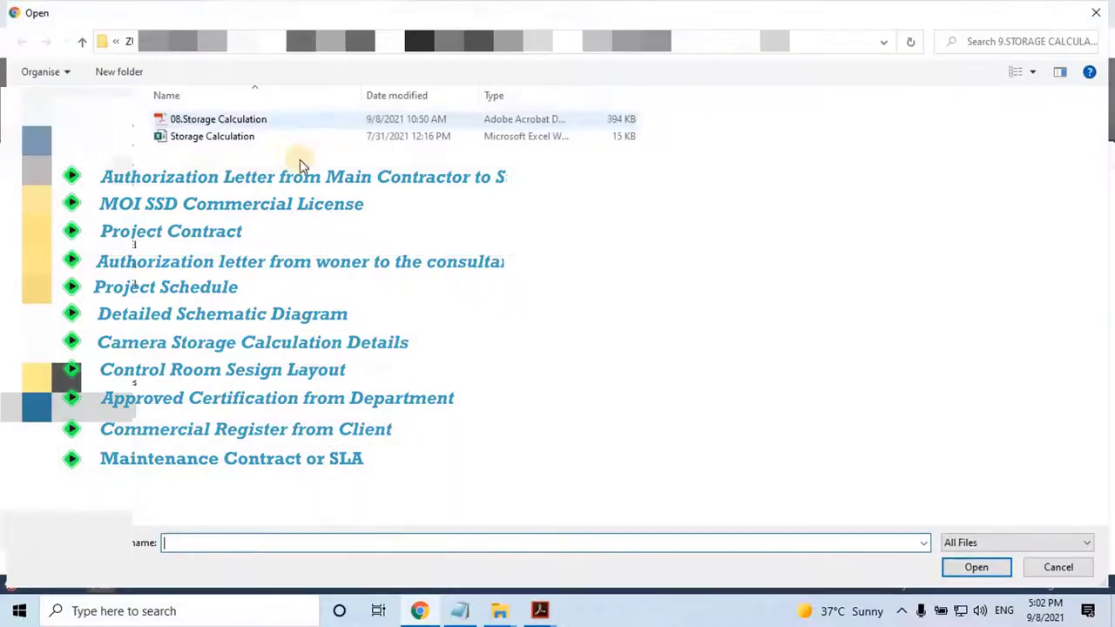
left_click(79, 44)
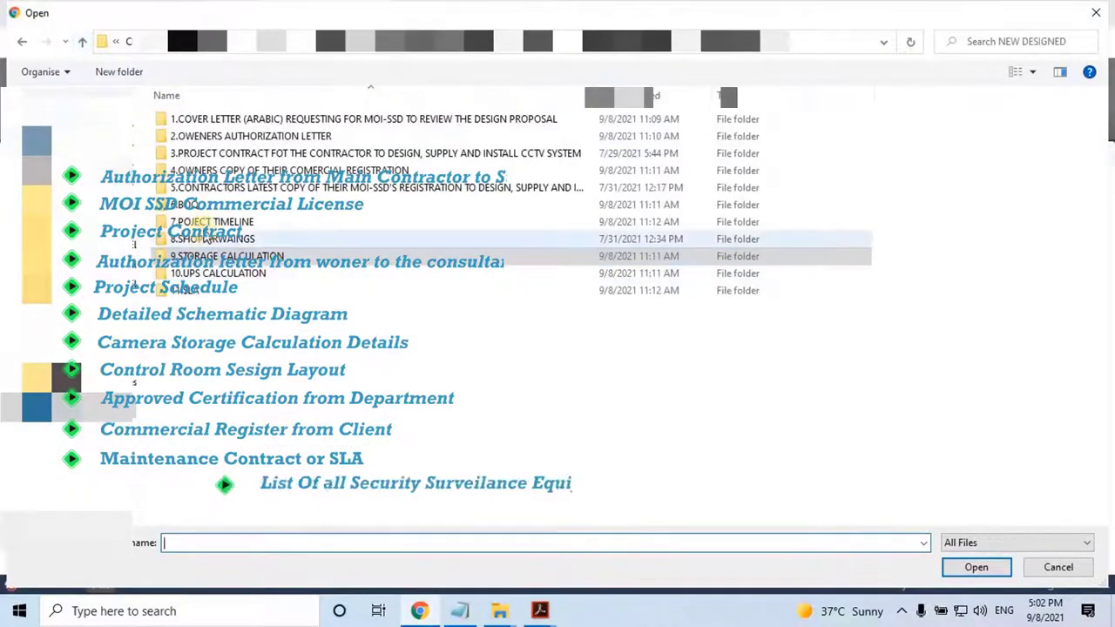
double_click(209, 244)
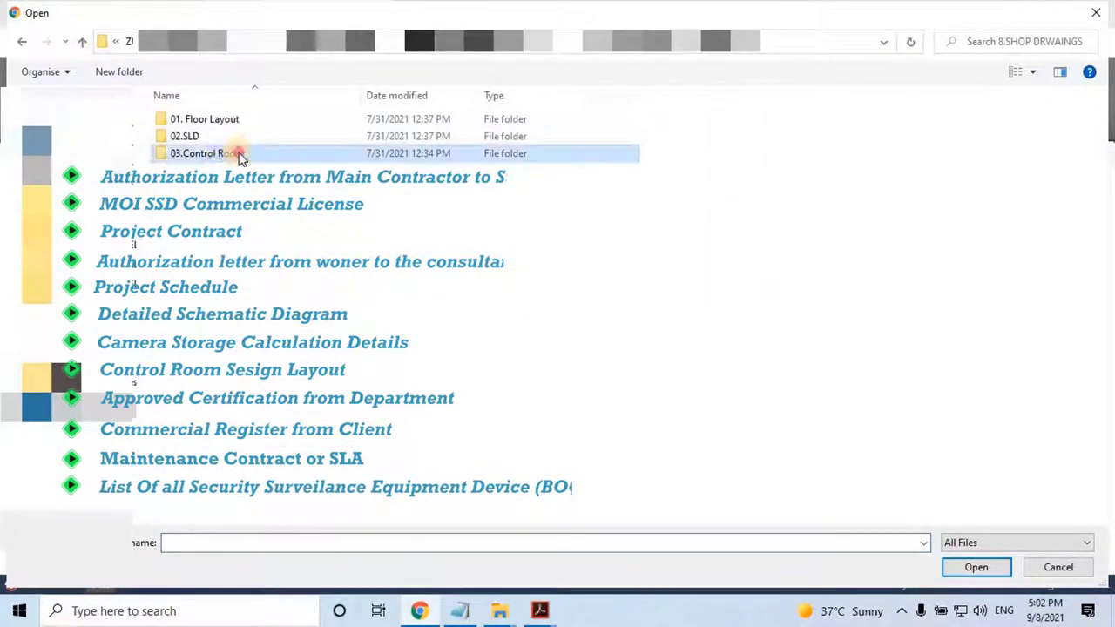
double_click(231, 151)
left_click(184, 122)
key("Return")
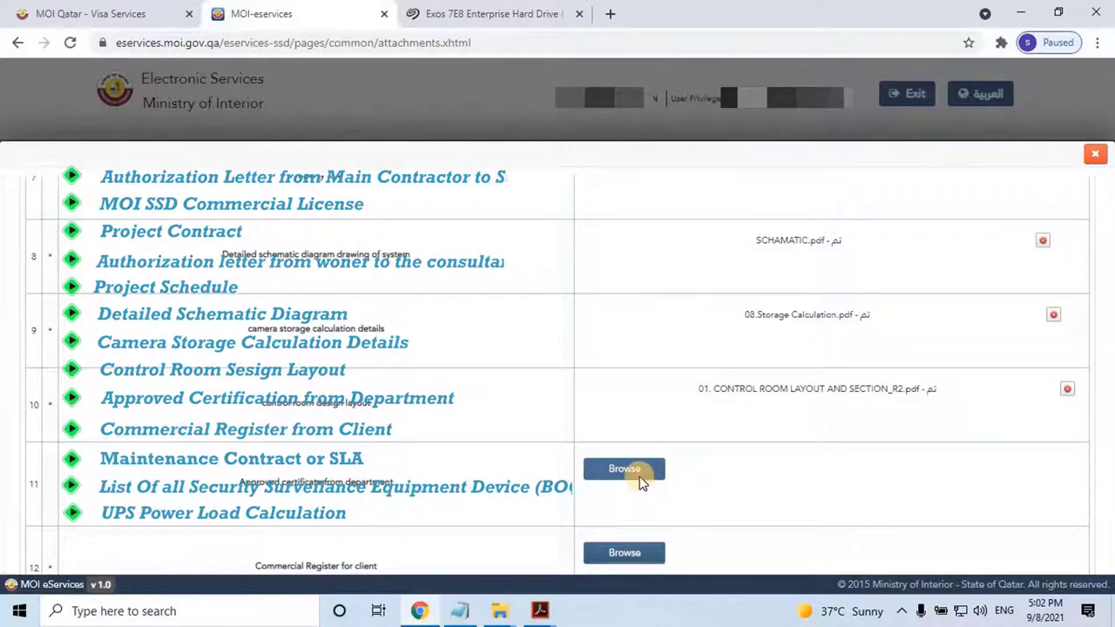
Attach the client's commercial registration from the 4.OWNERS COPY OF THEIR COMERCIAL REGISTRATION folder as the commercial register for client.
scroll(642, 481, "down", 2)
scroll(344, 468, "down", 2)
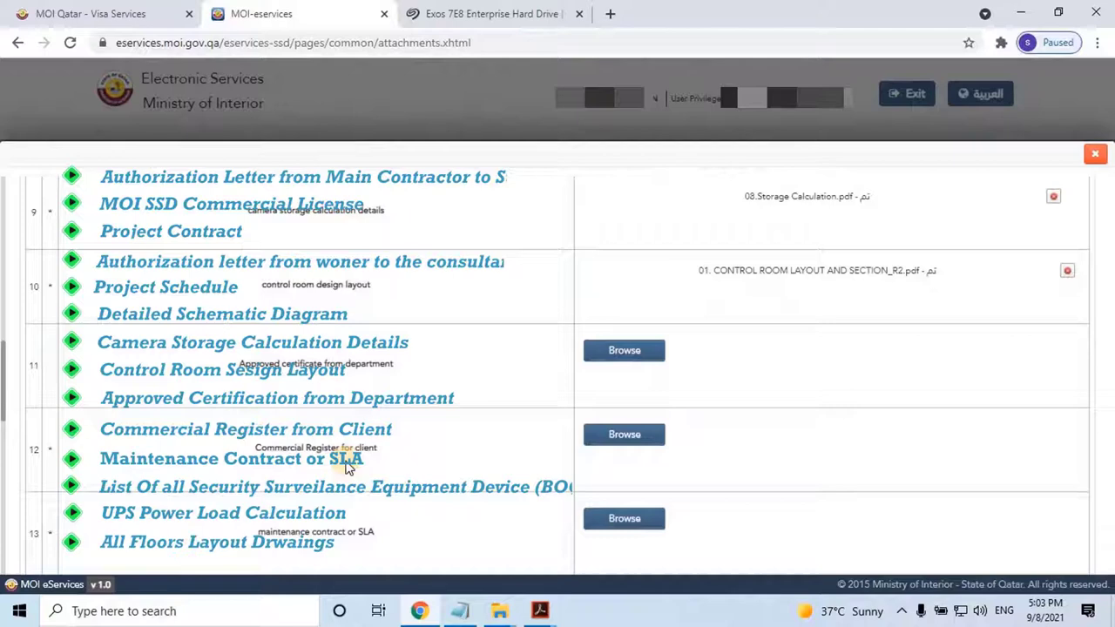
left_click(599, 434)
left_click(82, 41)
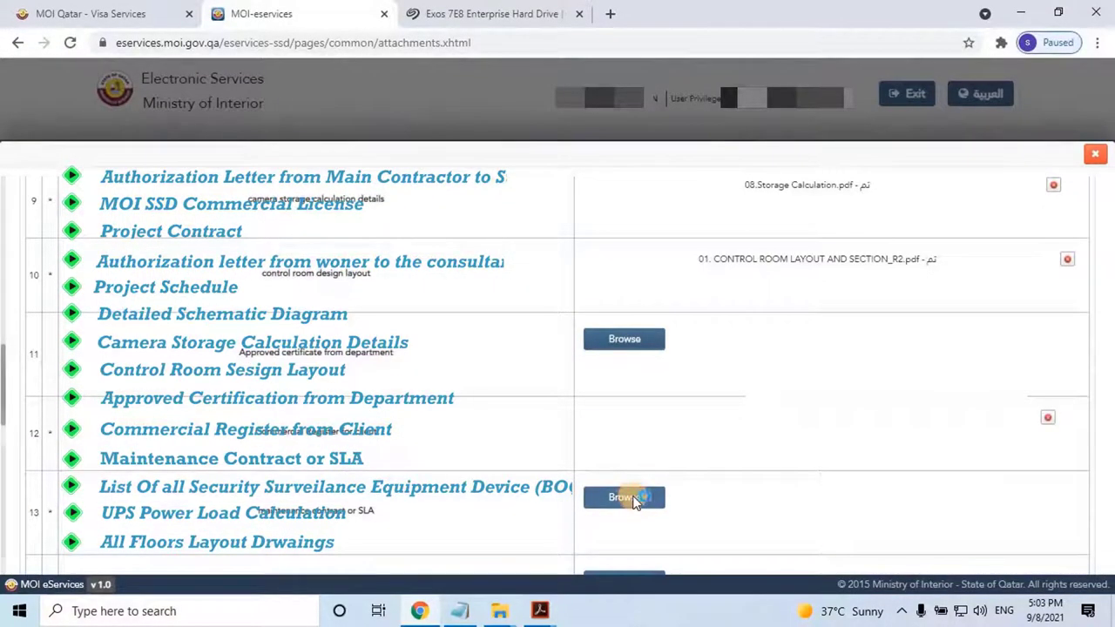
Attach SLA.pdf from the 11.SLA folder as the maintenance contract or SLA.
left_click(636, 498)
left_click(82, 41)
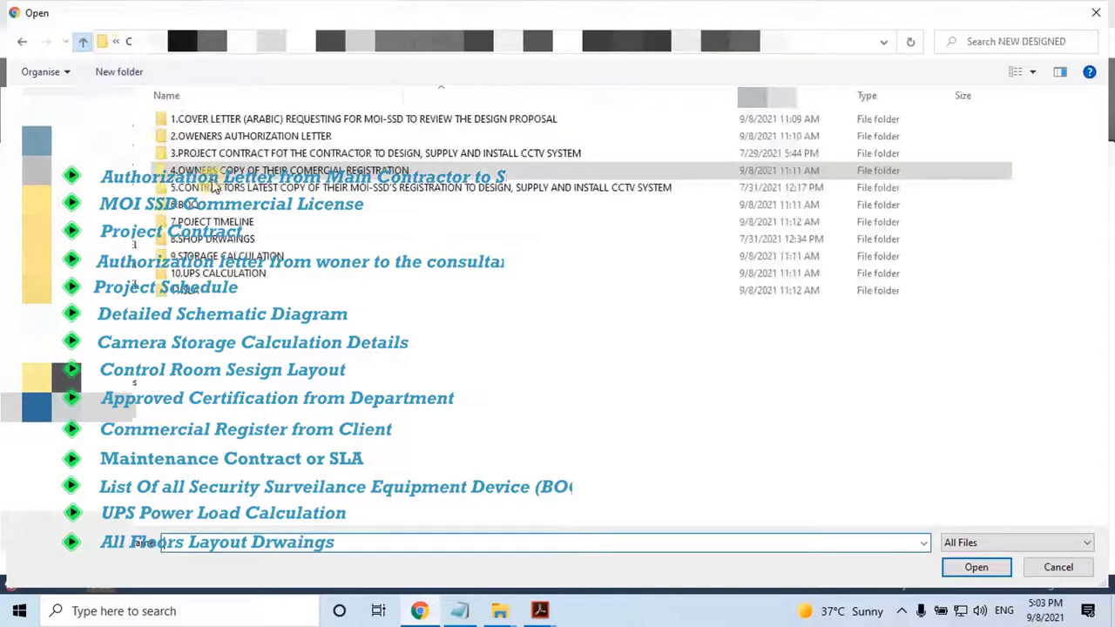
left_click(200, 290)
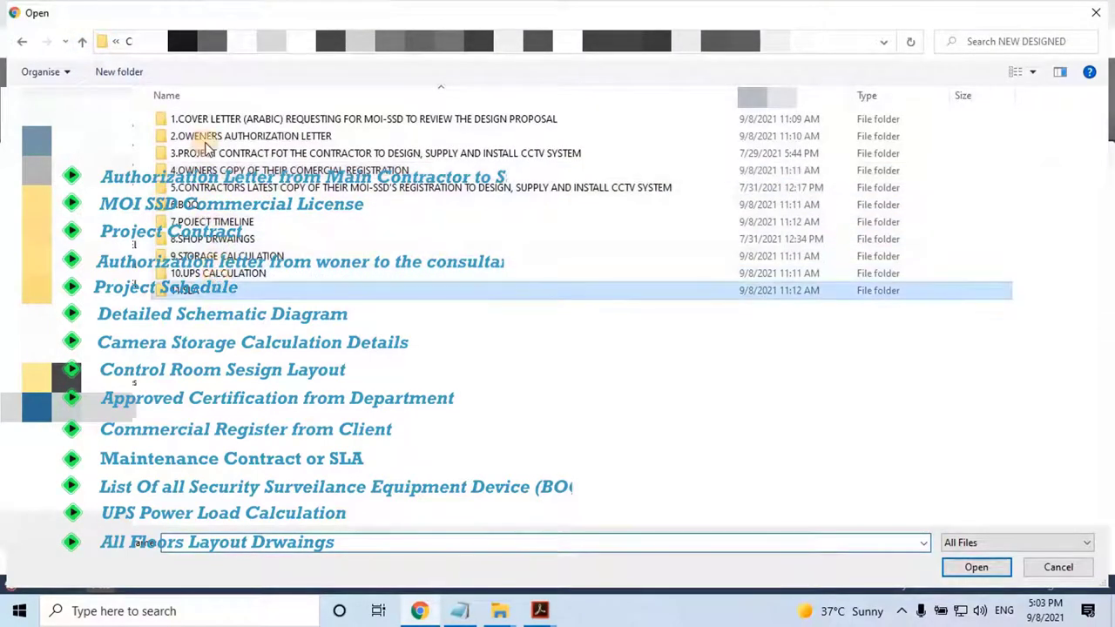
key("Return")
double_click(207, 120)
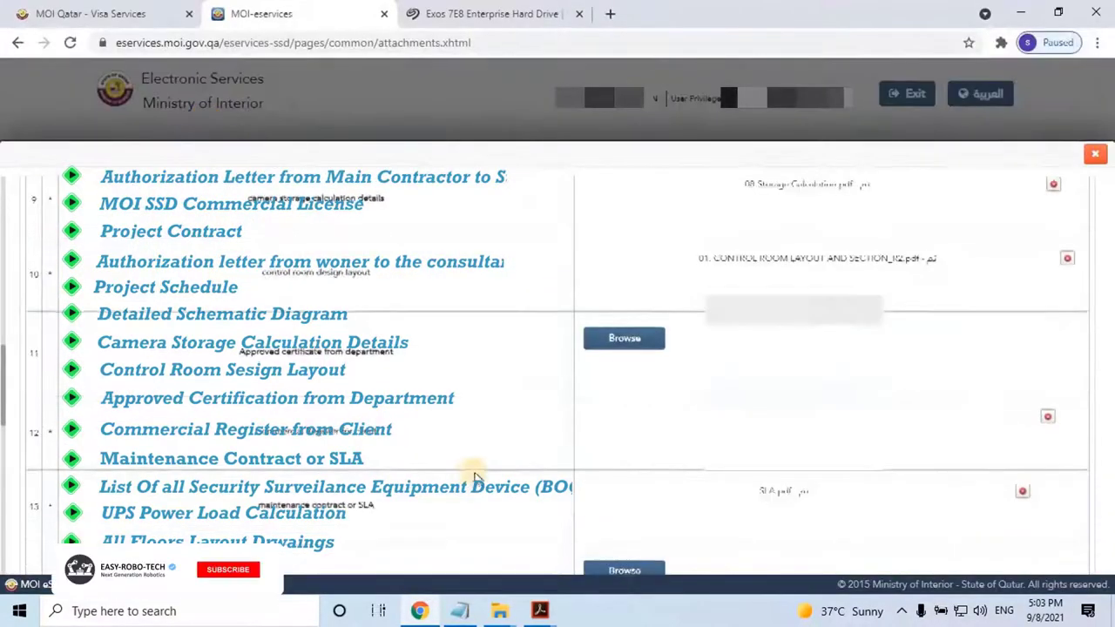
Examine the remaining attachment rows, from the security surveillance equipment list and power load calculation to the camera location drawings for each floor.
scroll(629, 520, "down", 2)
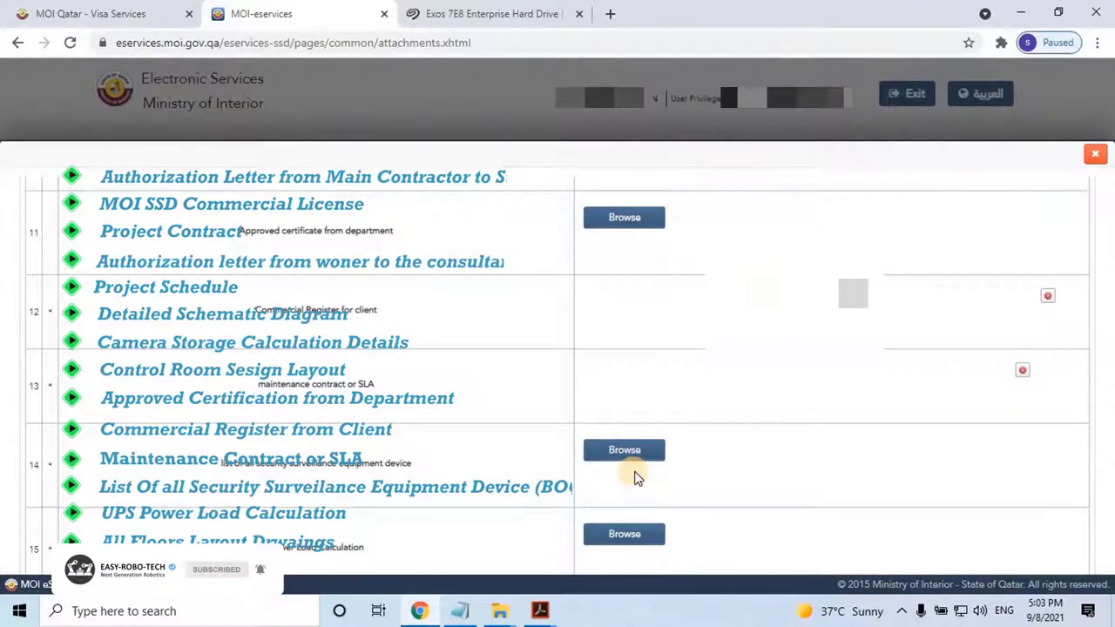
scroll(634, 478, "down", 2)
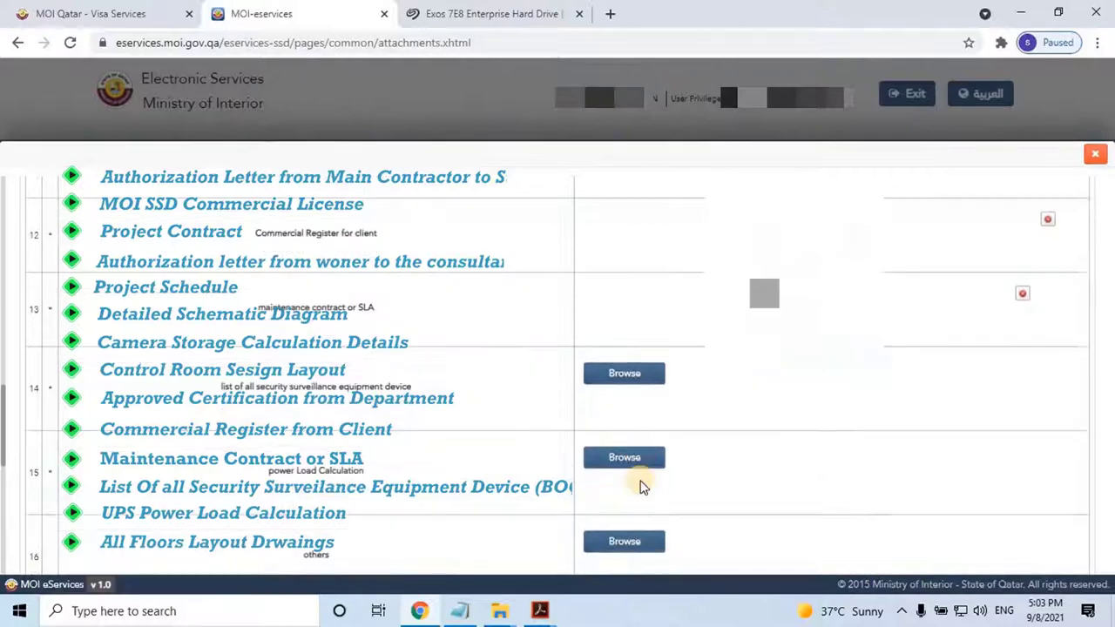
scroll(640, 486, "down", 2)
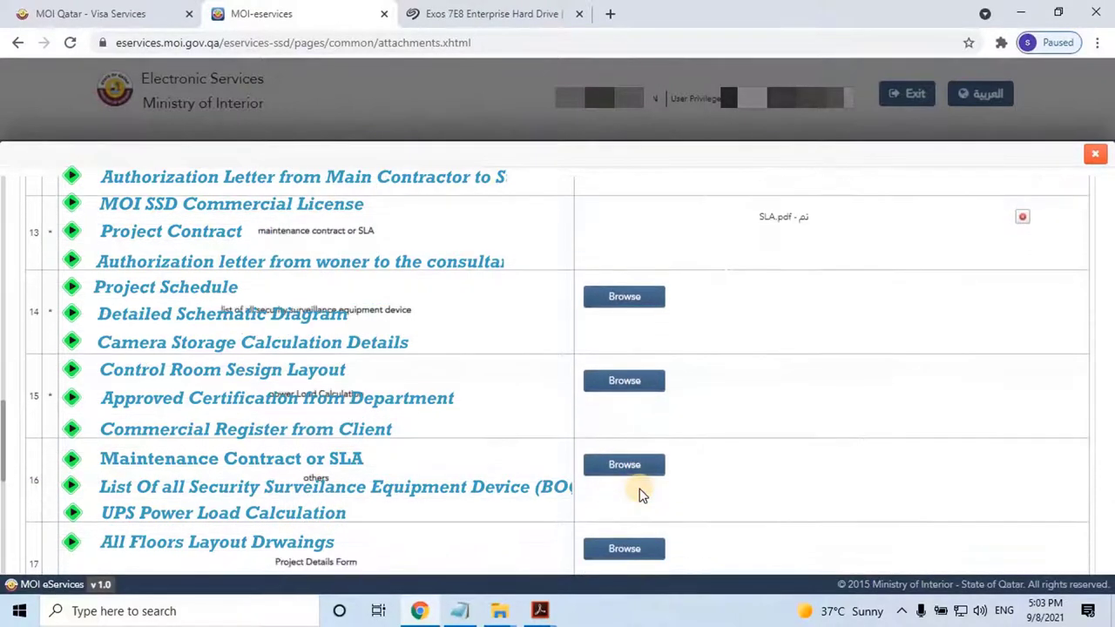
scroll(639, 492, "down", 2)
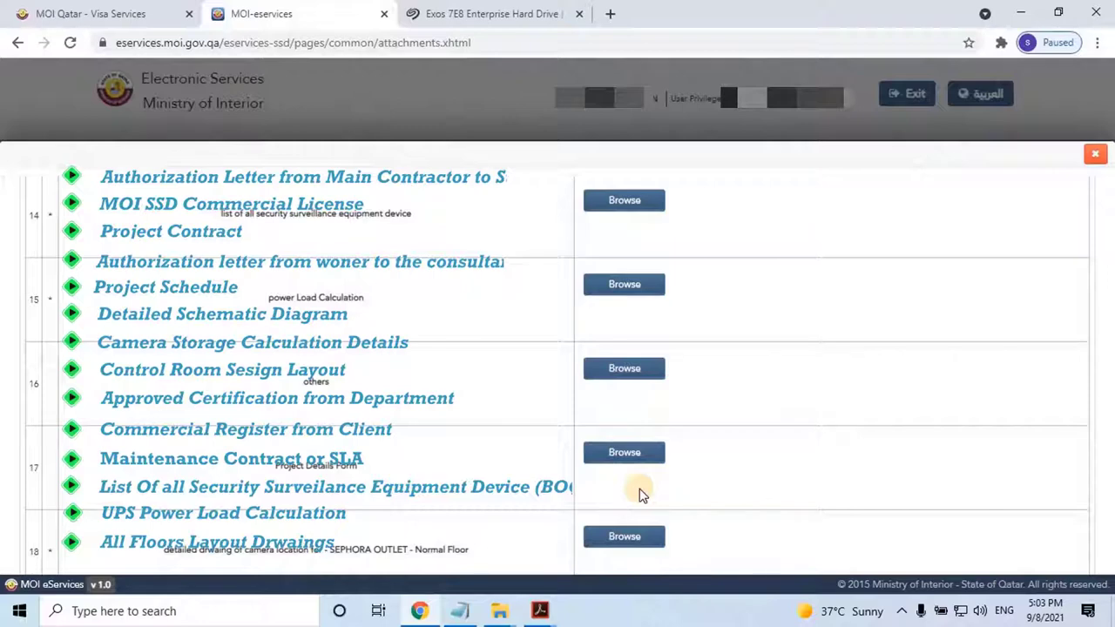
scroll(635, 490, "down", 2)
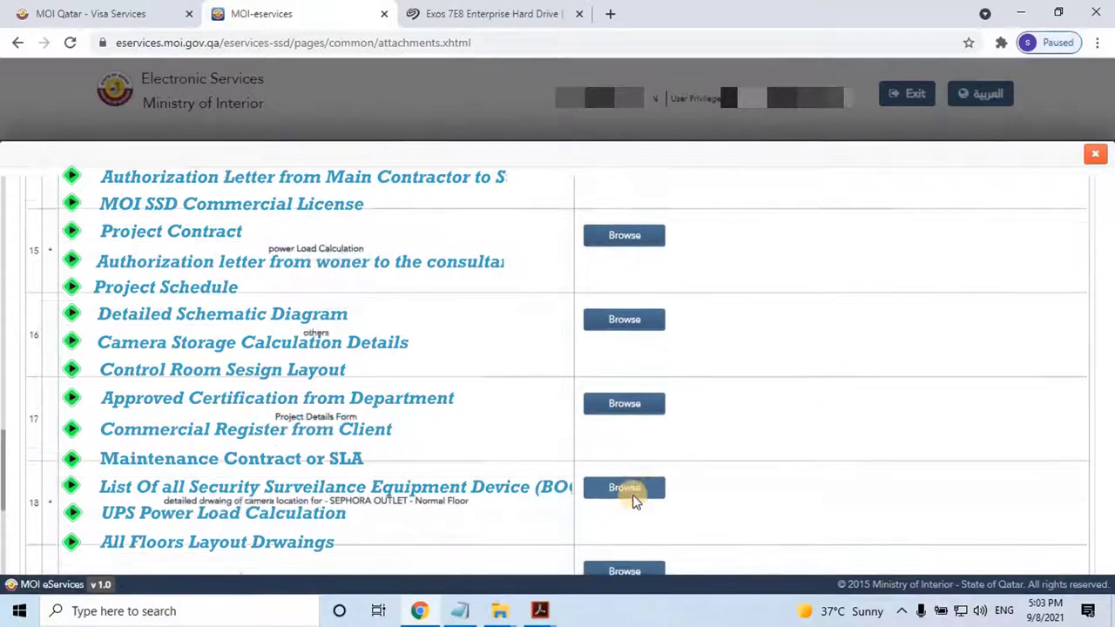
scroll(632, 501, "down", 2)
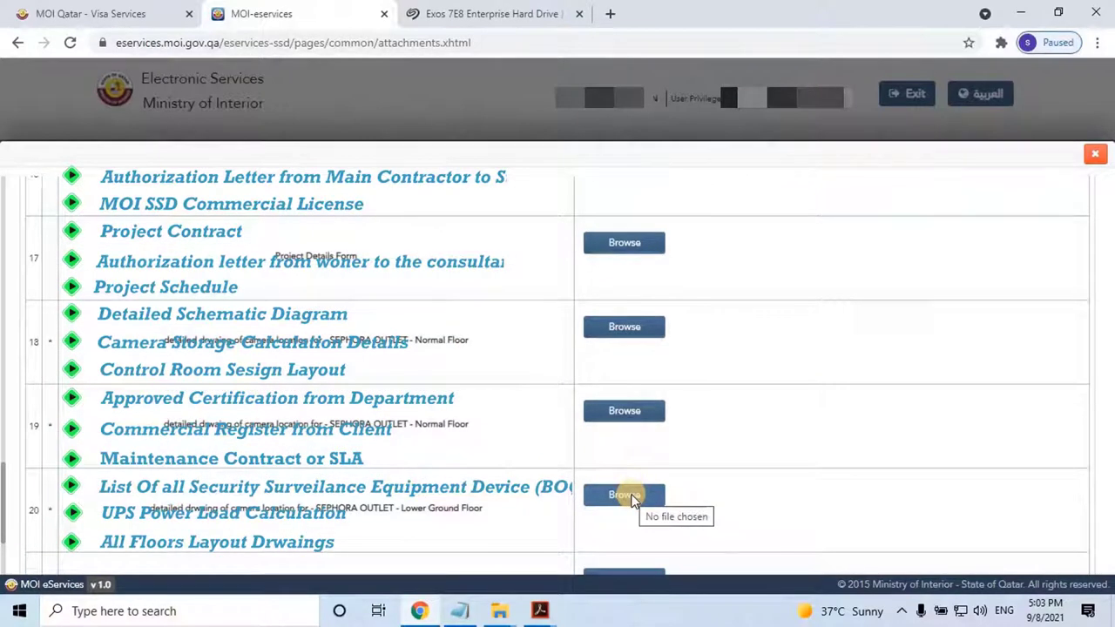
scroll(631, 494, "up", 1)
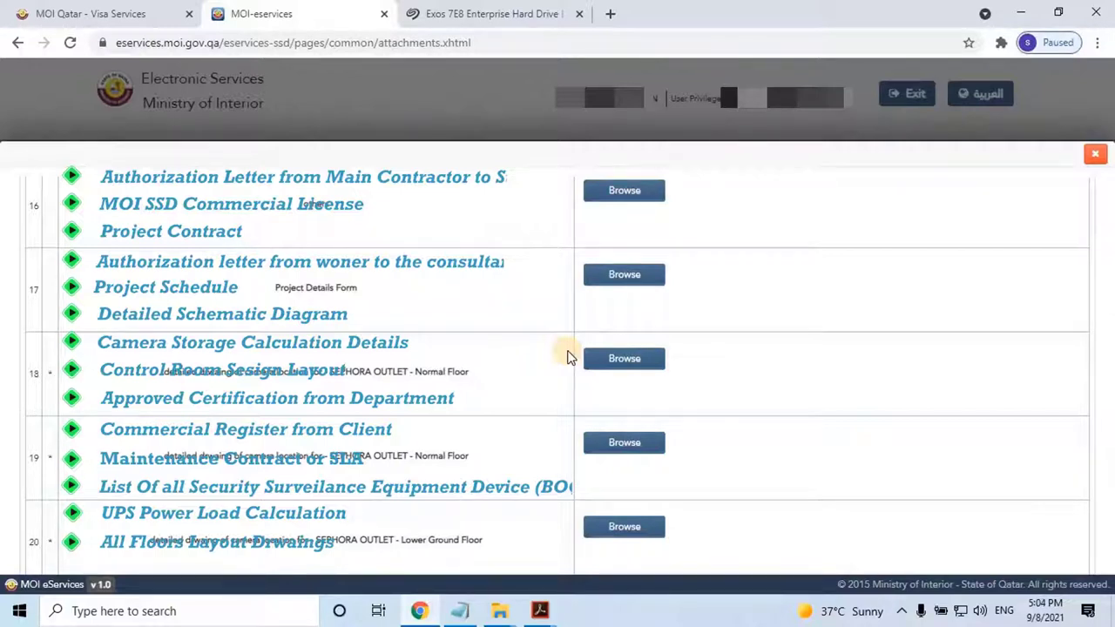
left_click(634, 359)
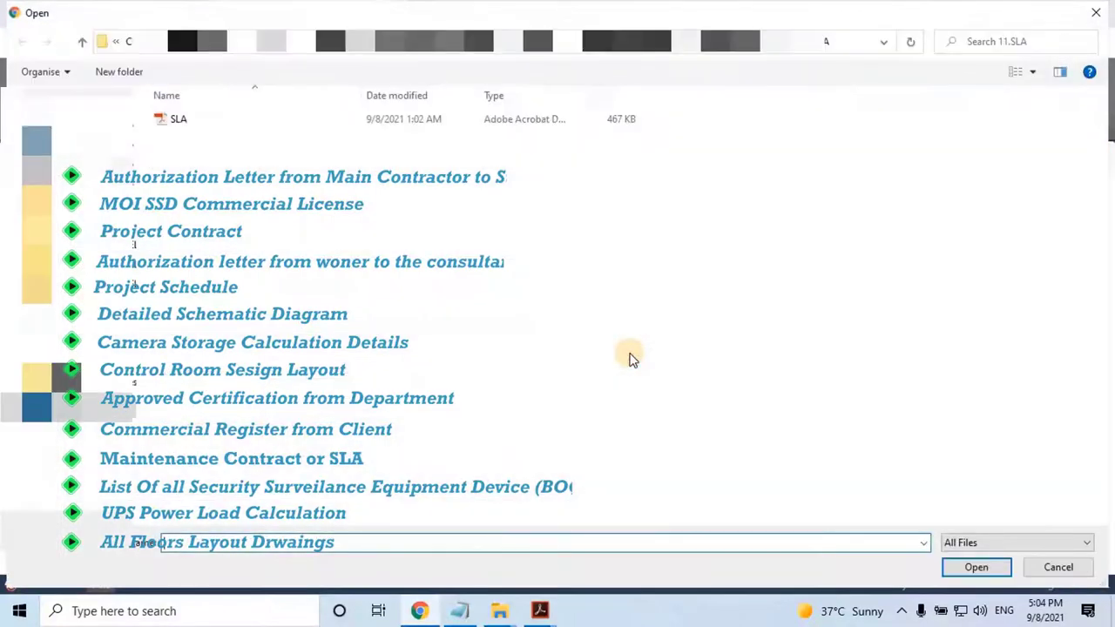
left_click(83, 43)
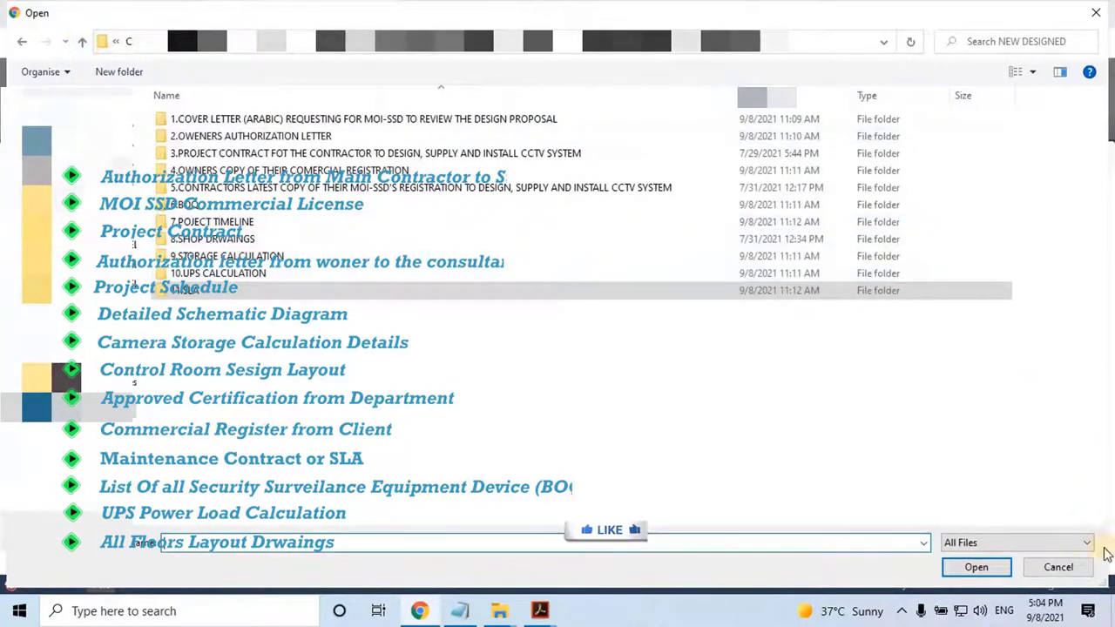
left_click(1058, 567)
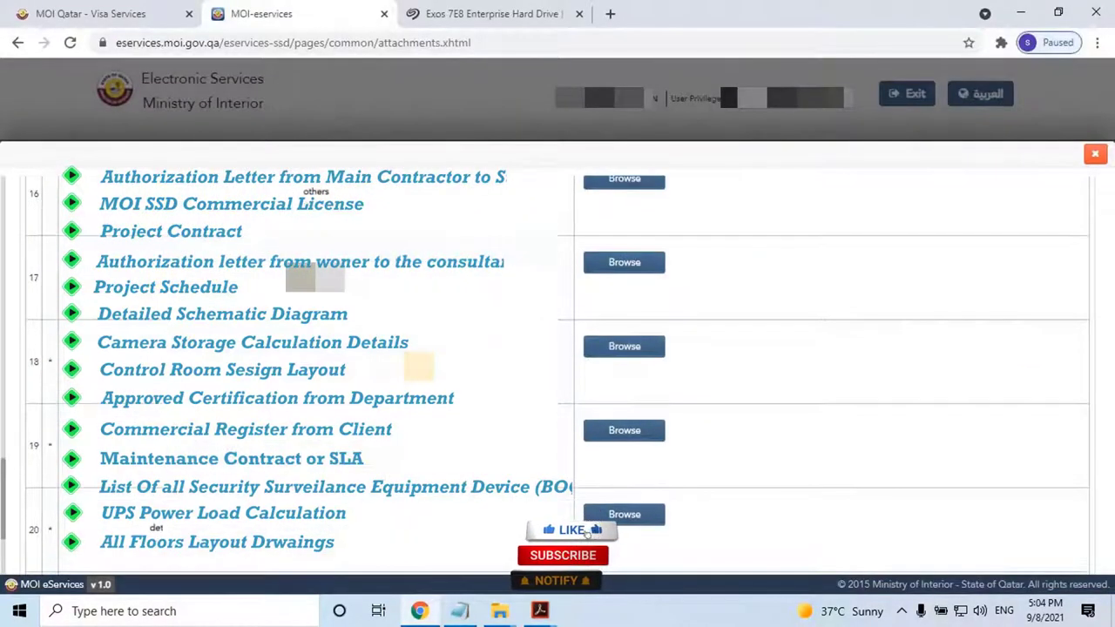
Attach 05.FIRST FLOOR.pdf and the other floors' camera location drawings, and proceed to the request summary.
scroll(589, 559, "down", 1)
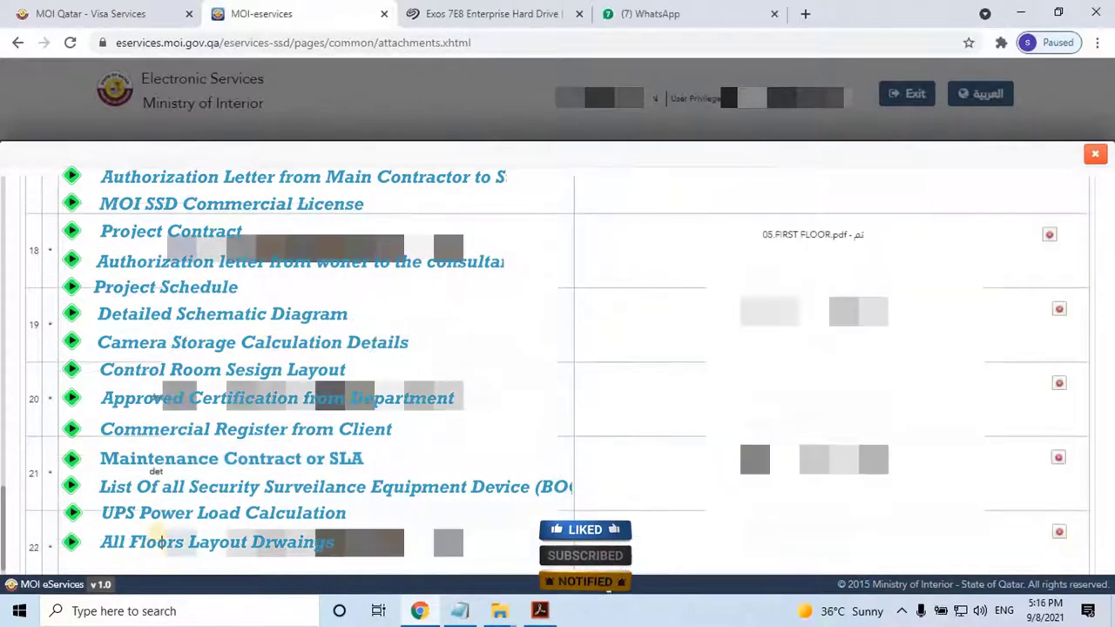
scroll(162, 542, "down", 1)
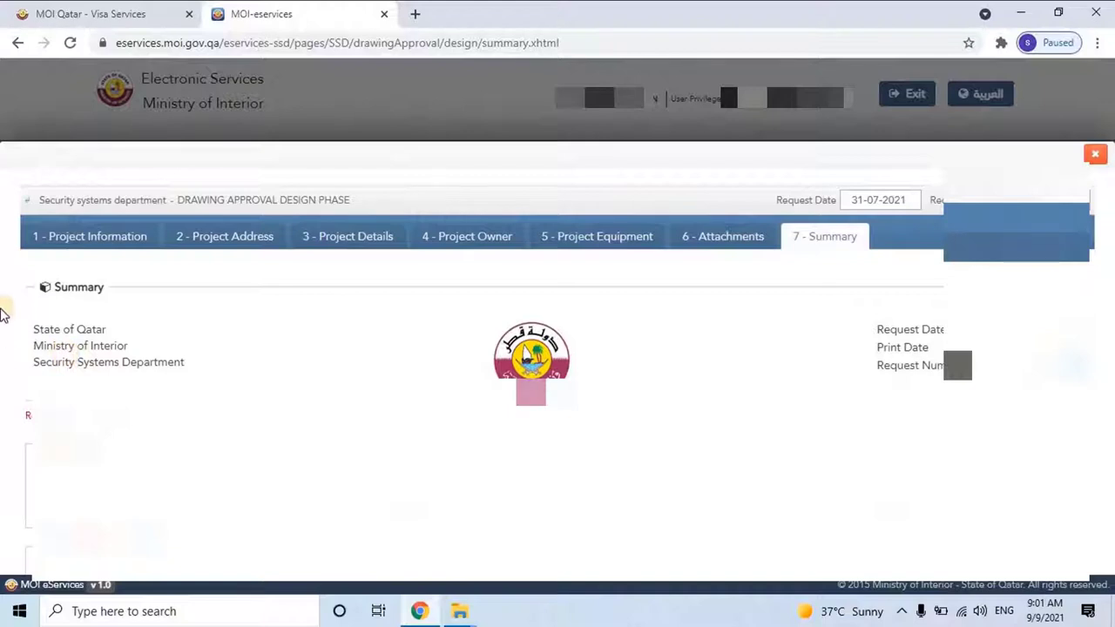
Review the request summary, then submit the request with the accuracy pledge and the Terms and Conditions accepted.
scroll(3, 313, "down", 3)
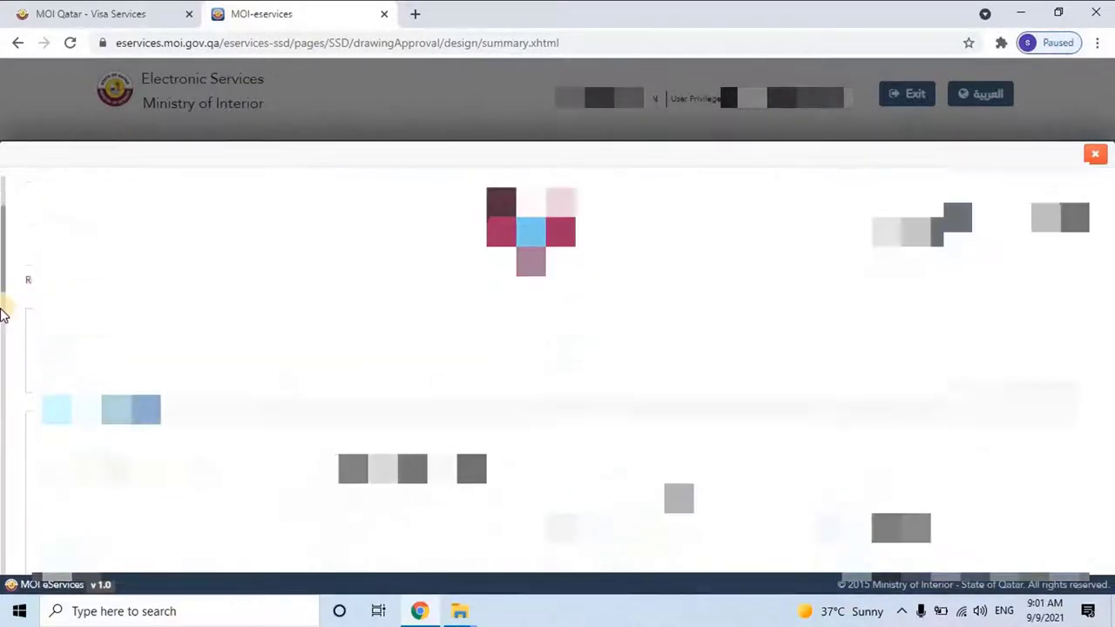
scroll(3, 314, "down", 1)
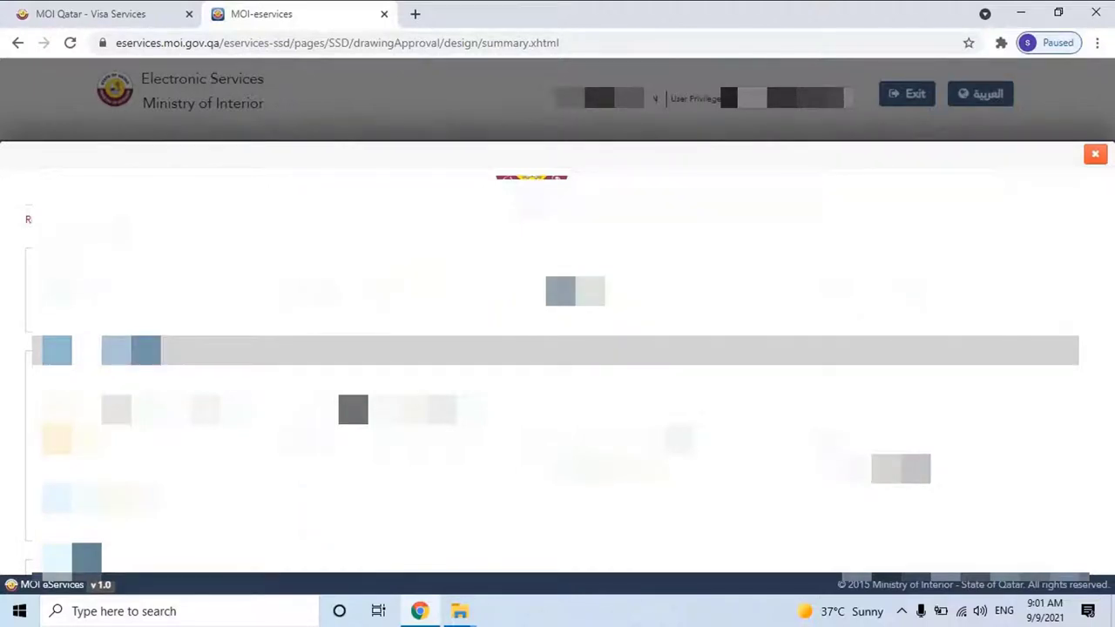
scroll(557, 357, "down", 10)
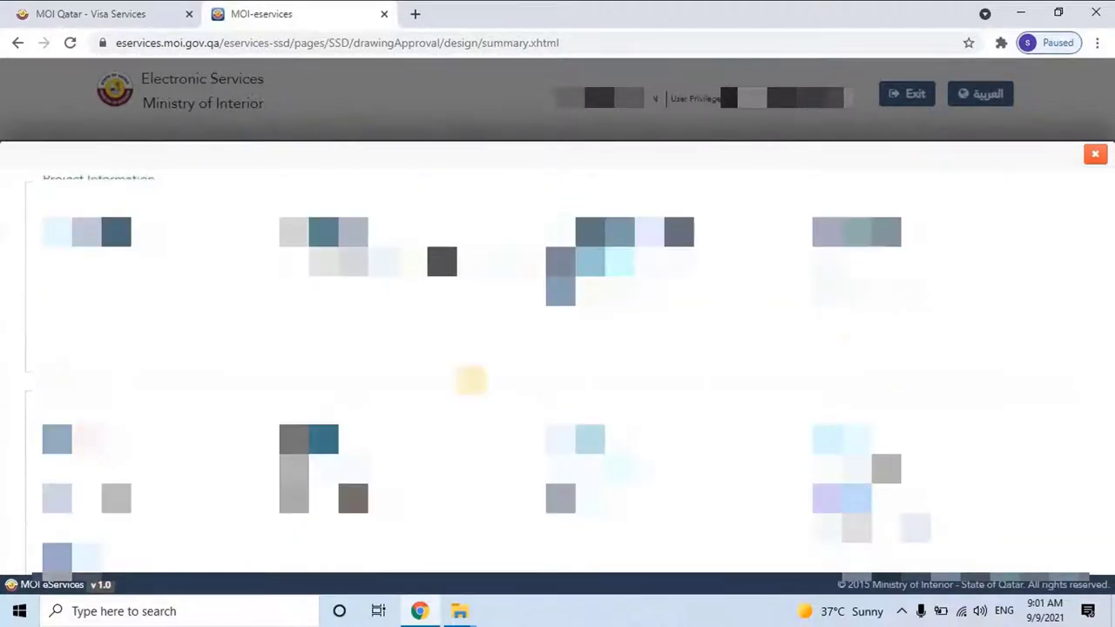
scroll(470, 380, "down", 10)
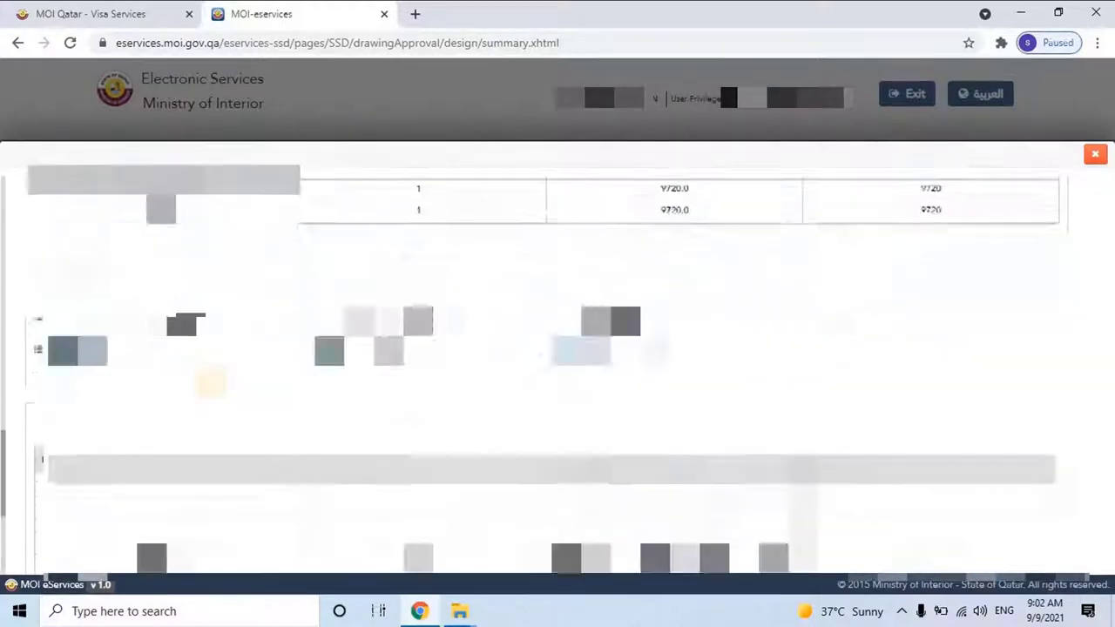
scroll(540, 358, "down", 3)
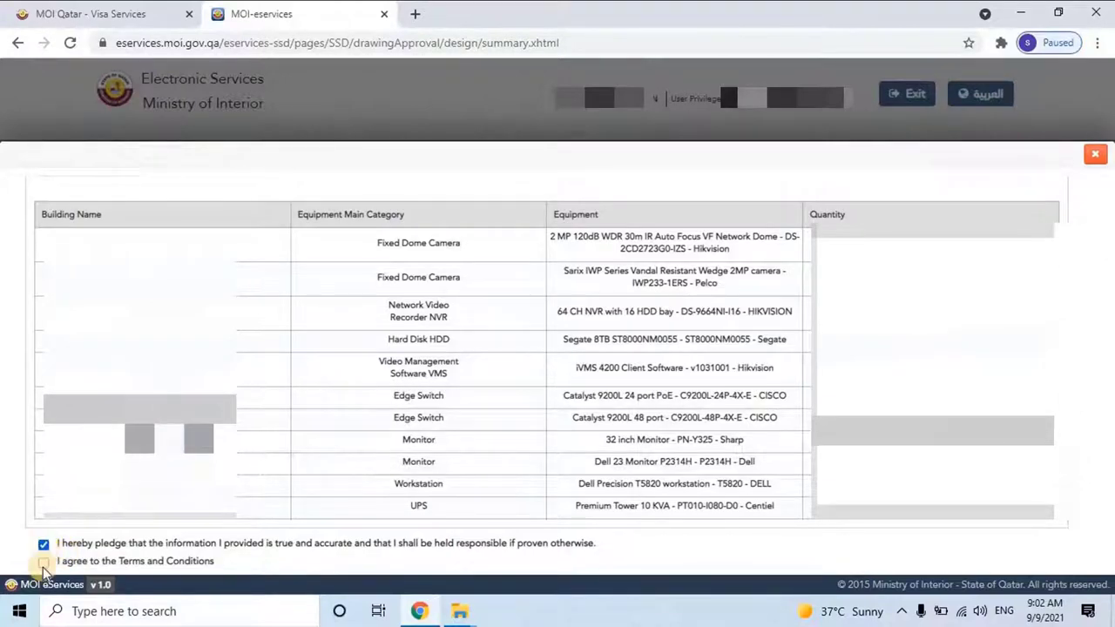
scroll(488, 568, "down", 2)
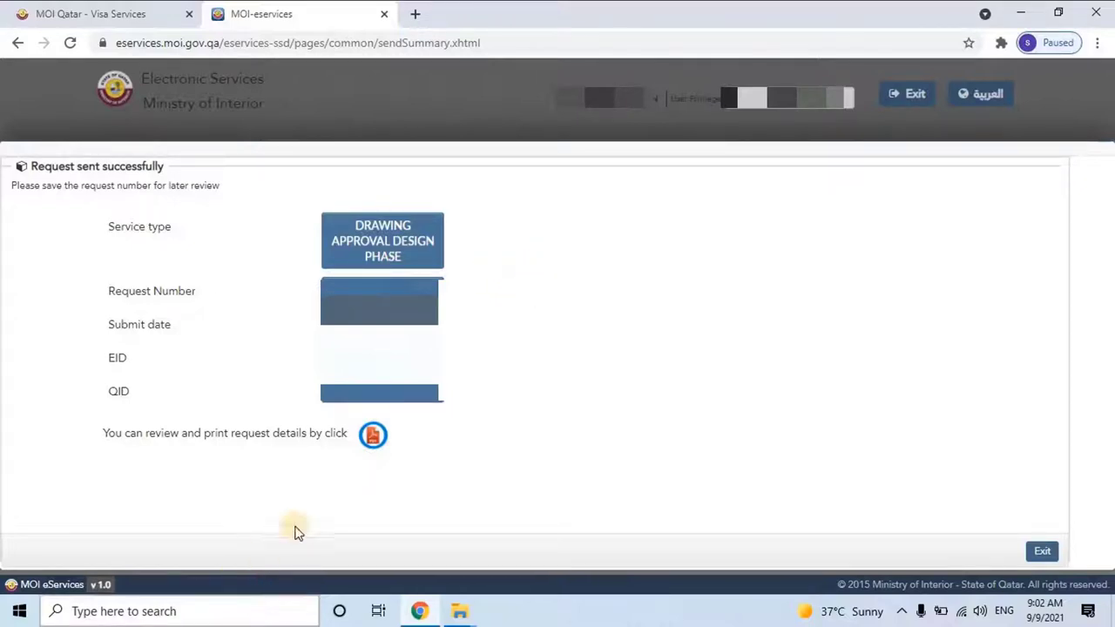
Download the submitted request's details as a PDF and open the downloaded file.
left_click(373, 439)
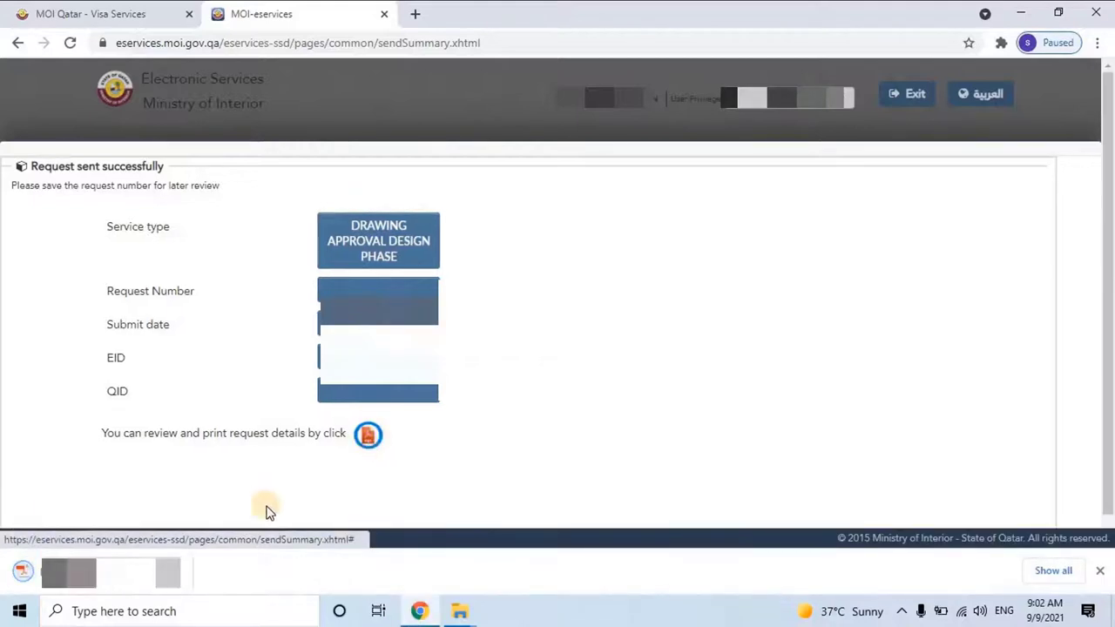
left_click(149, 585)
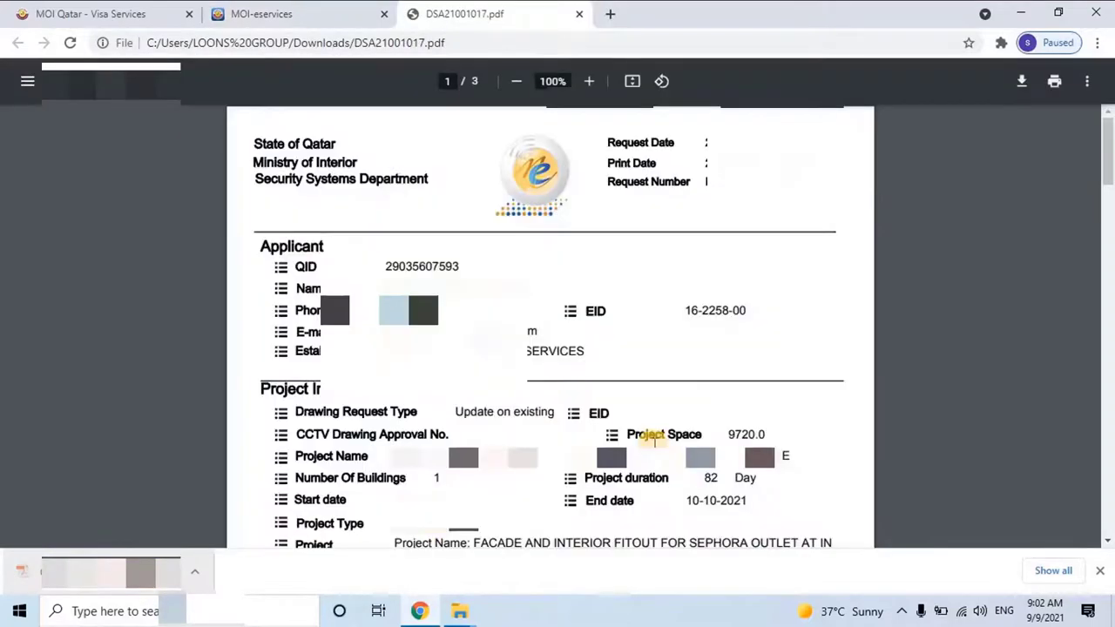